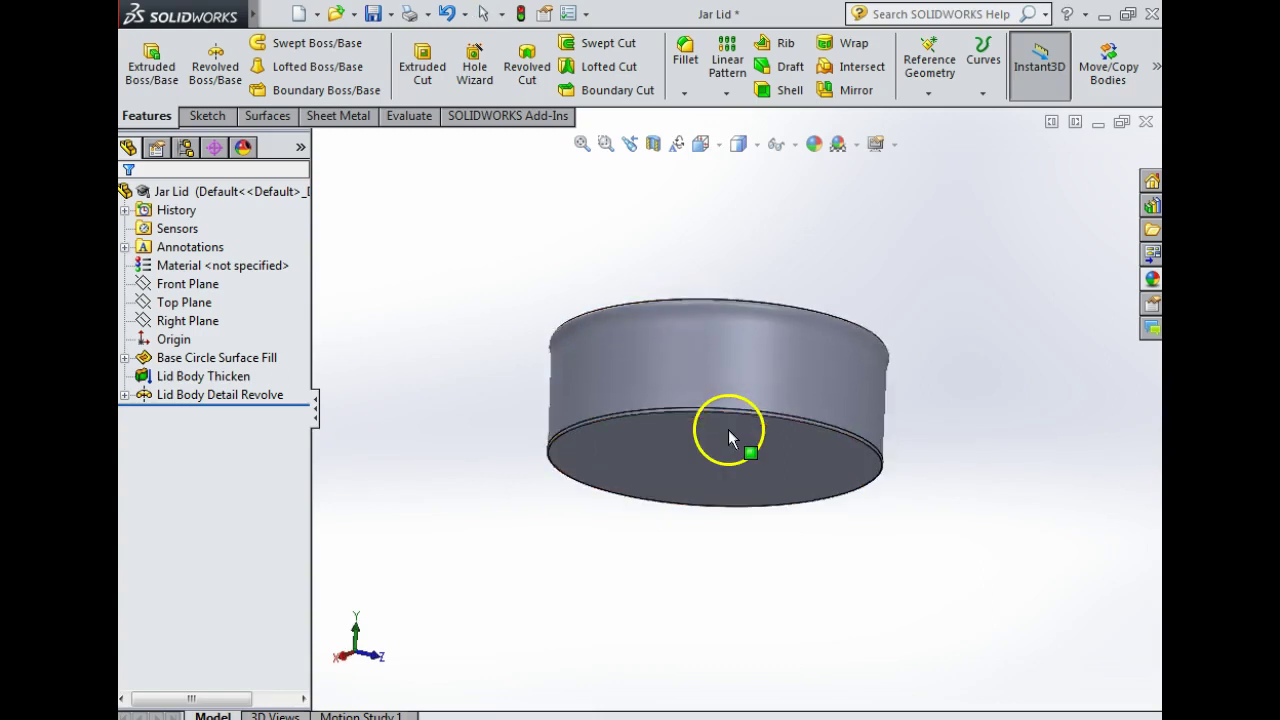
Step: Insert the Surface Revolve Jar Body part from the 4th Year Work > DCG > Practice folder beside the lid
middle_click_drag(728, 429, 684, 355)
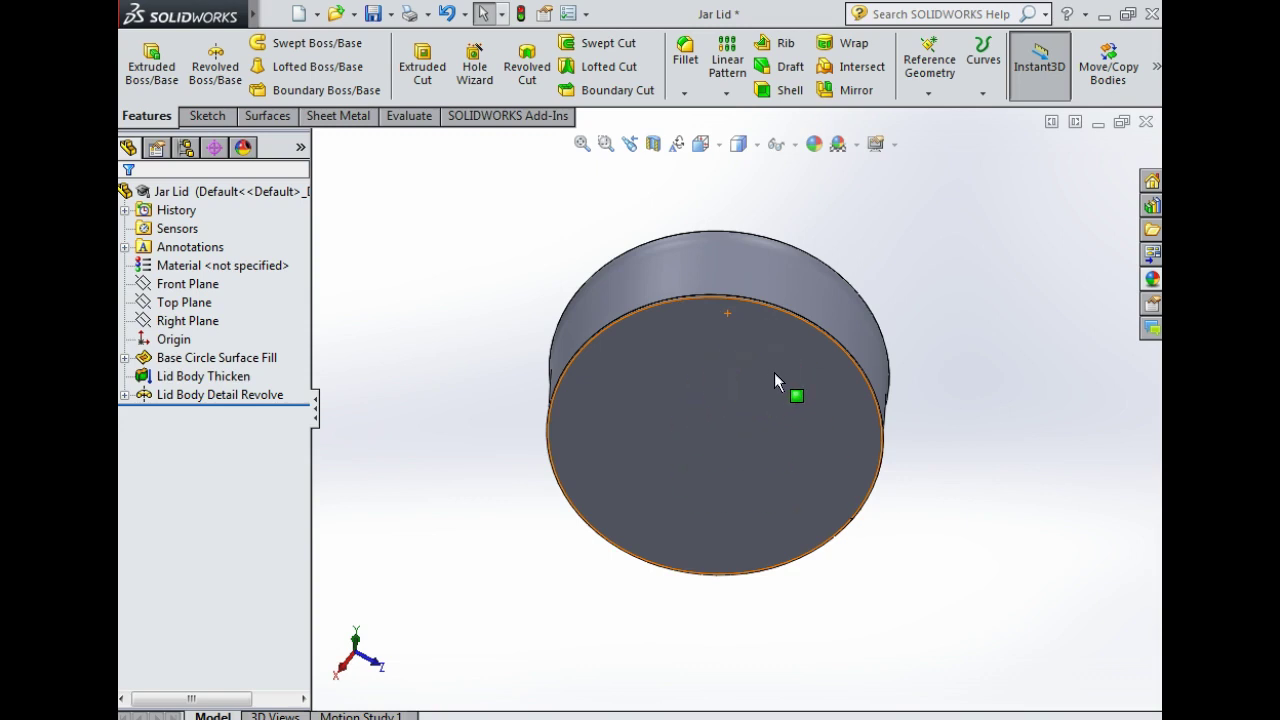
middle_click_drag(777, 380, 864, 472)
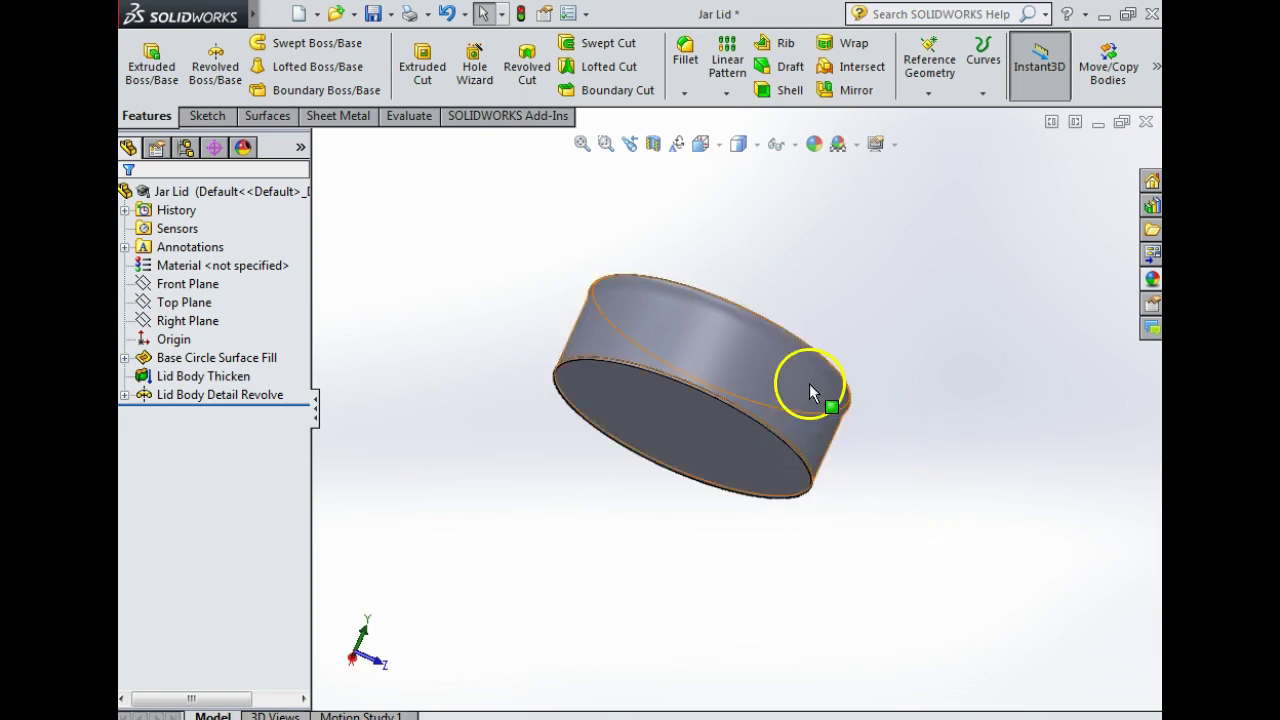
mouse_move(247, 22)
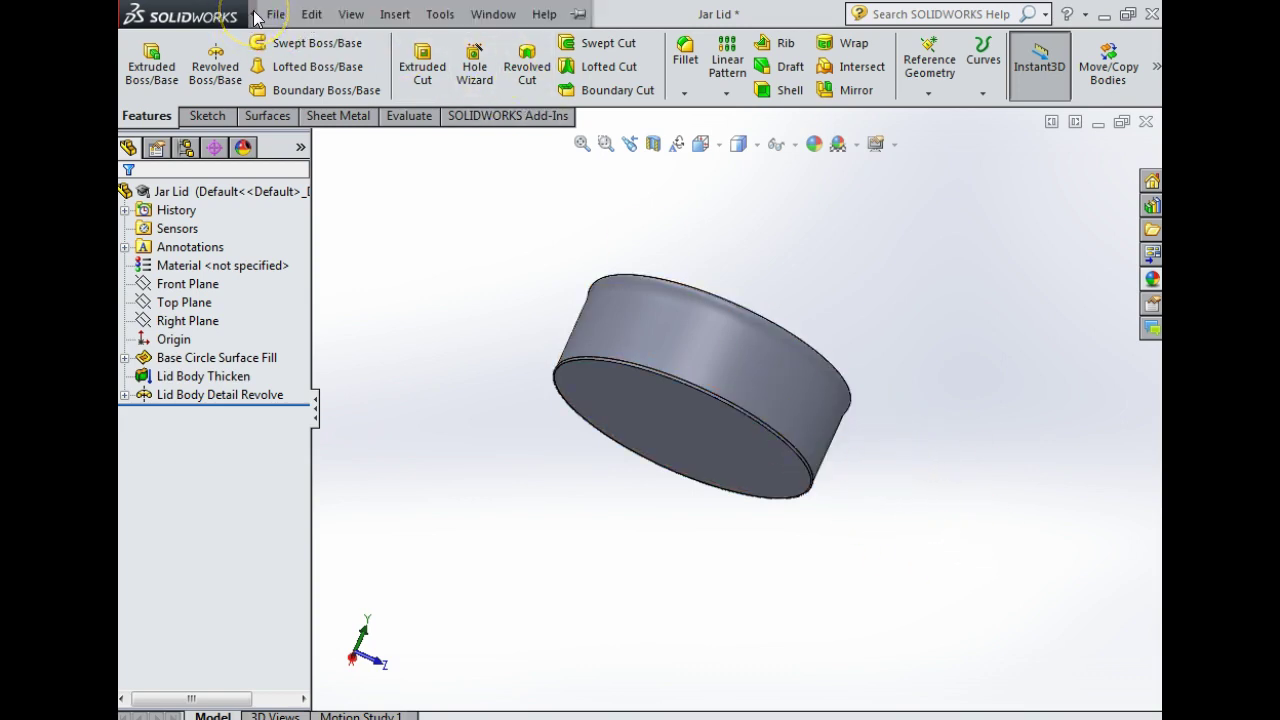
left_click(351, 14)
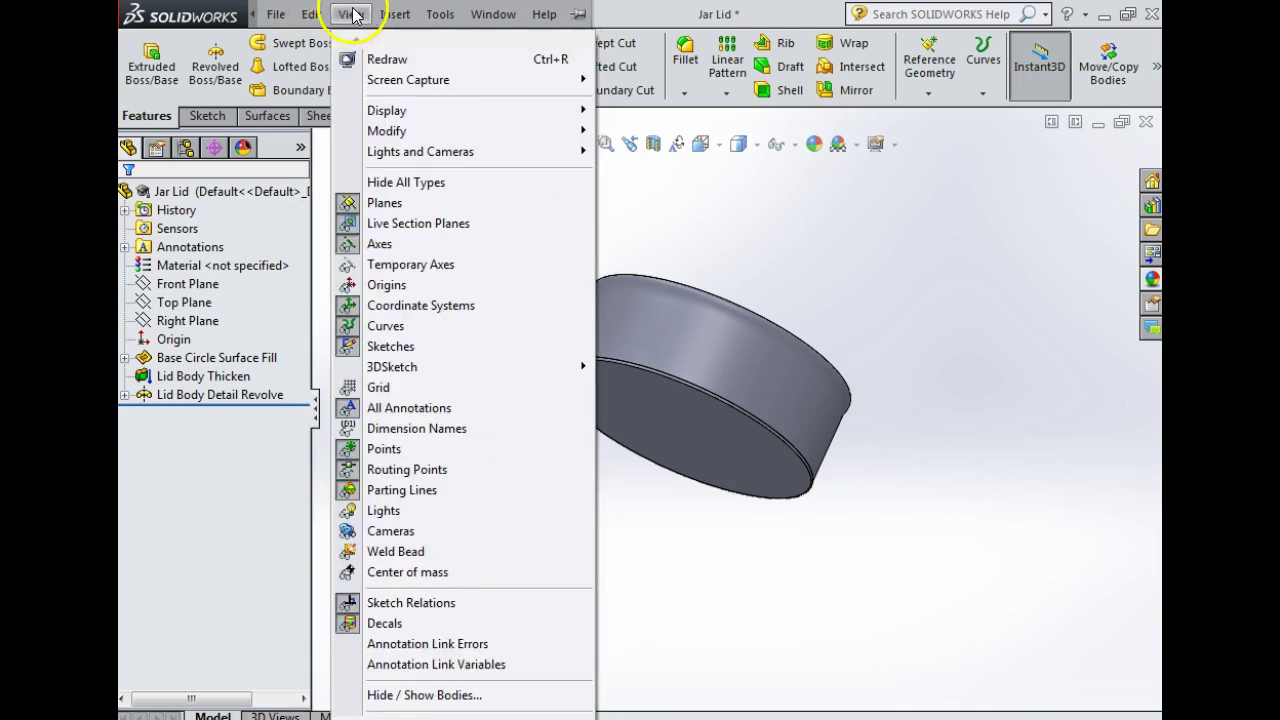
left_click(393, 14)
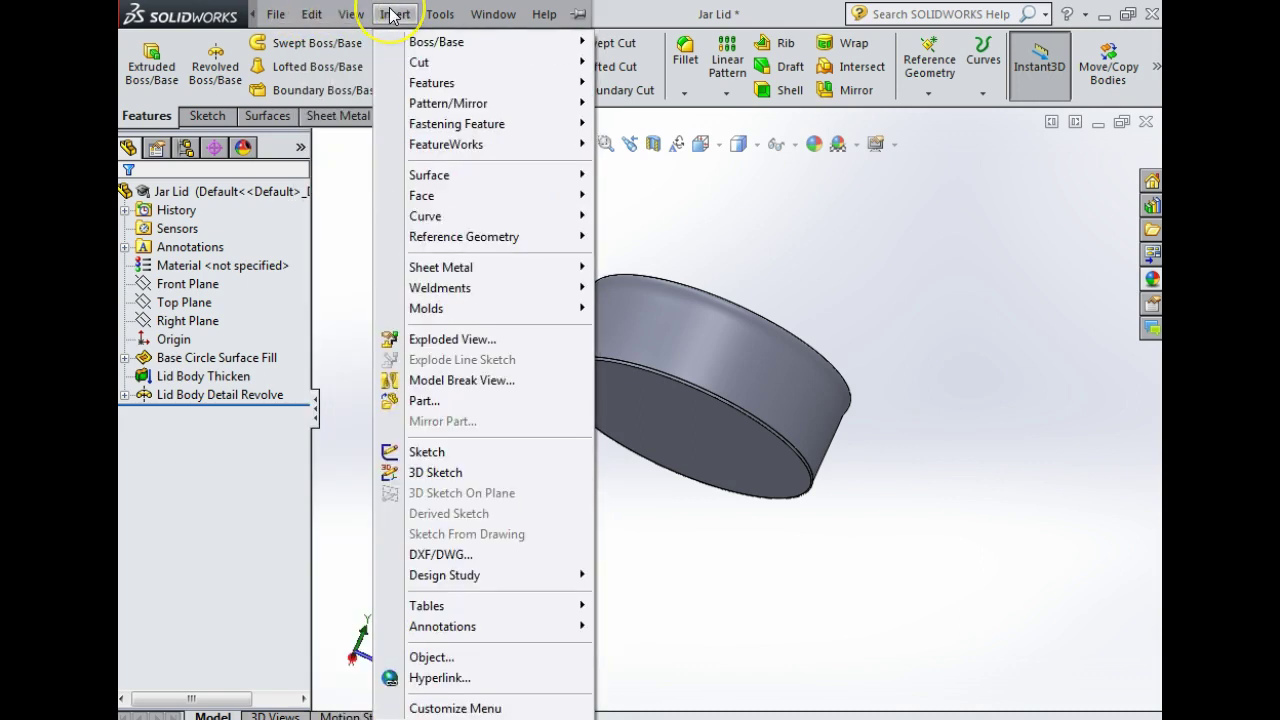
left_click(425, 401)
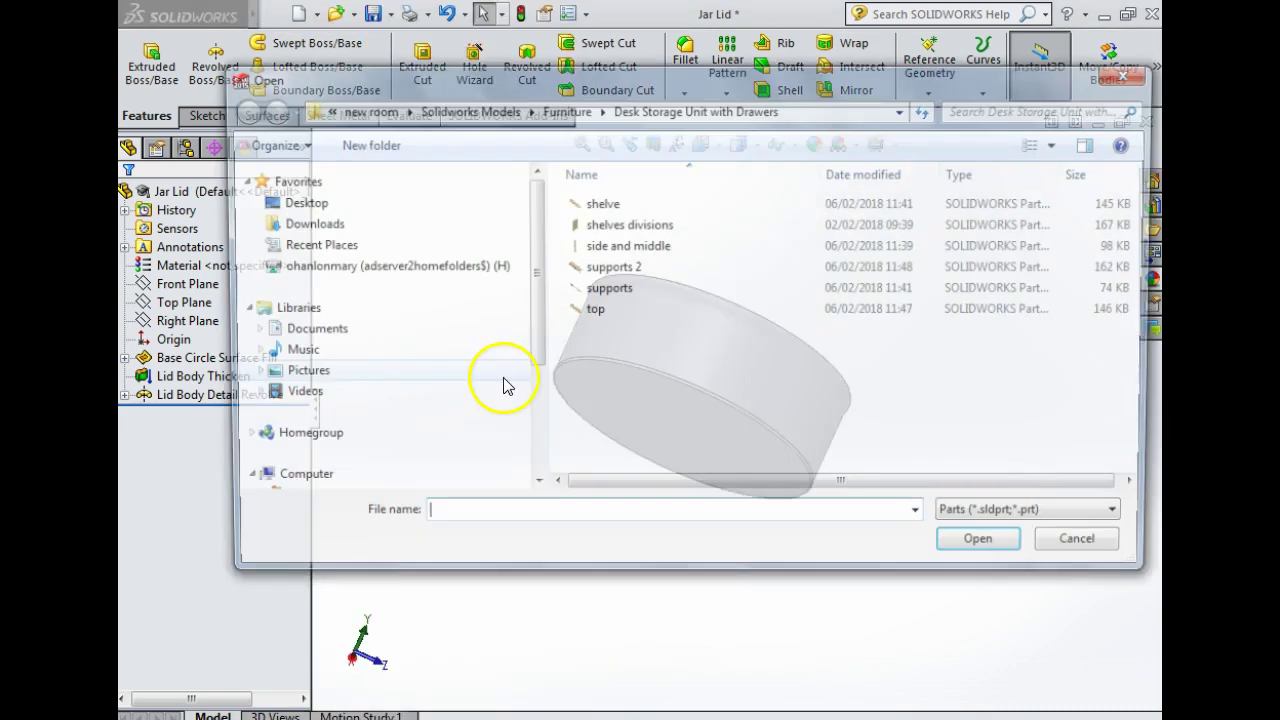
scroll(529, 371, "down", 3)
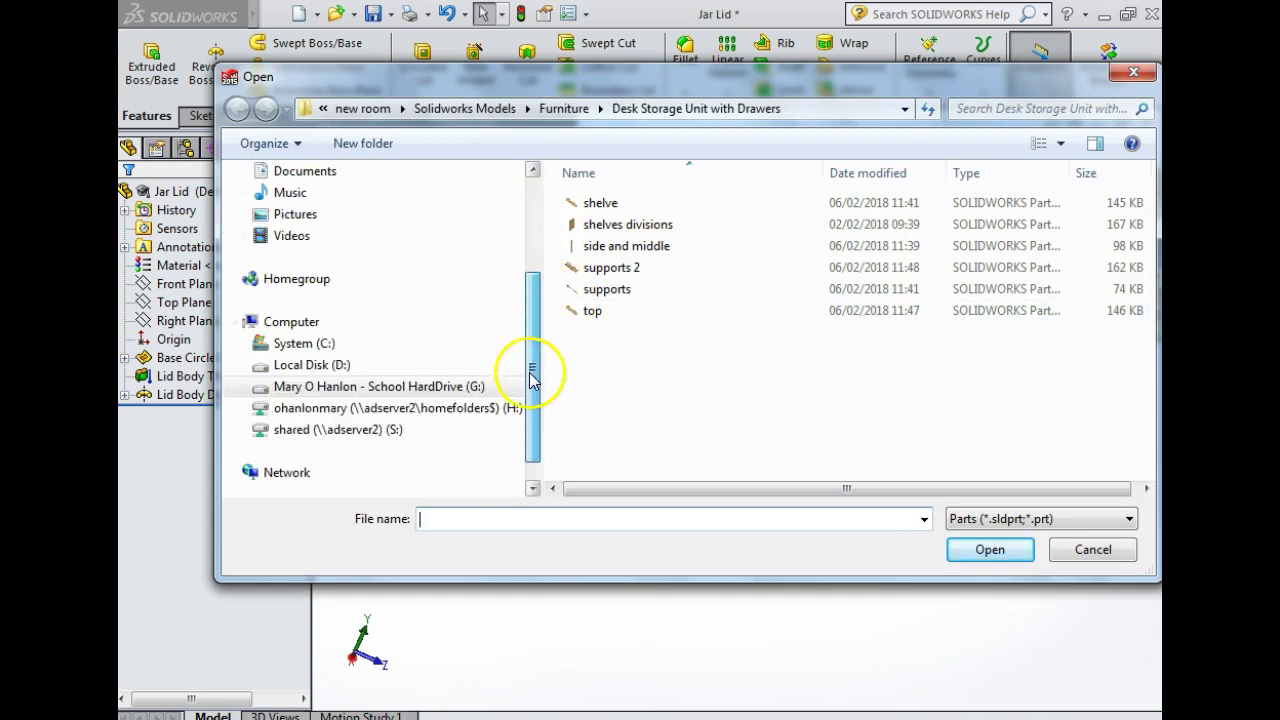
left_click(379, 393)
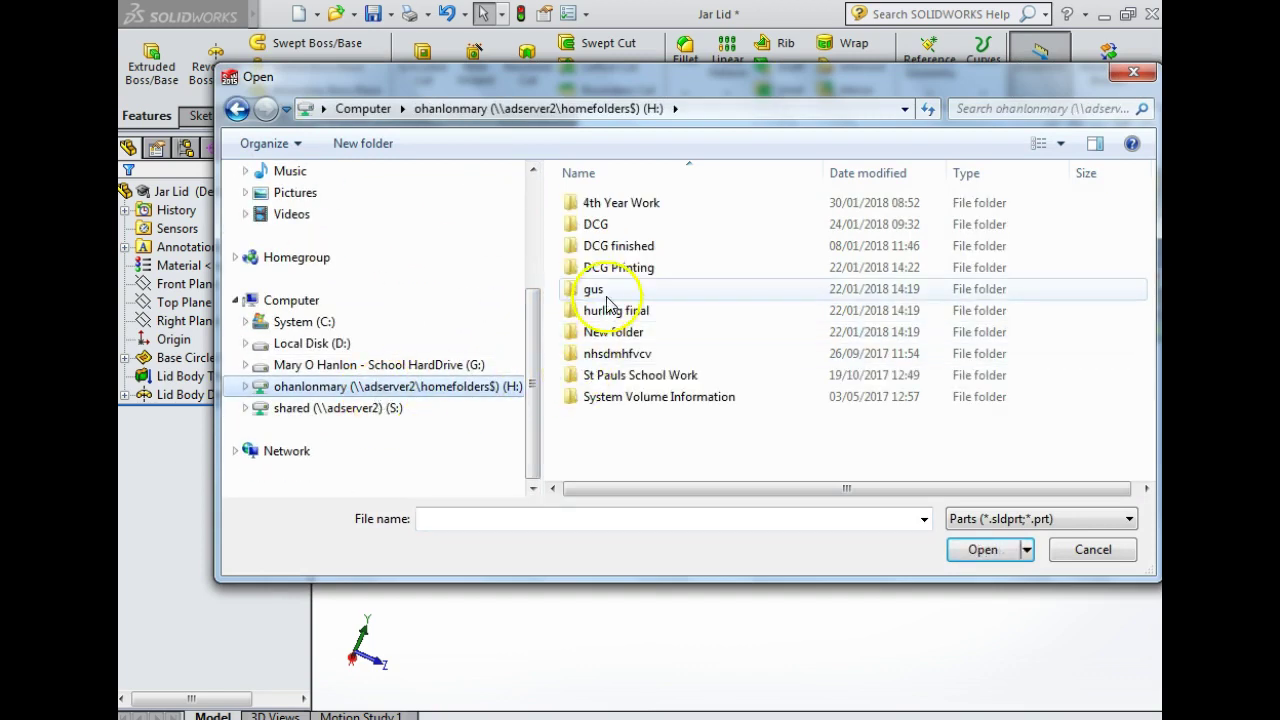
double_click(600, 204)
double_click(600, 205)
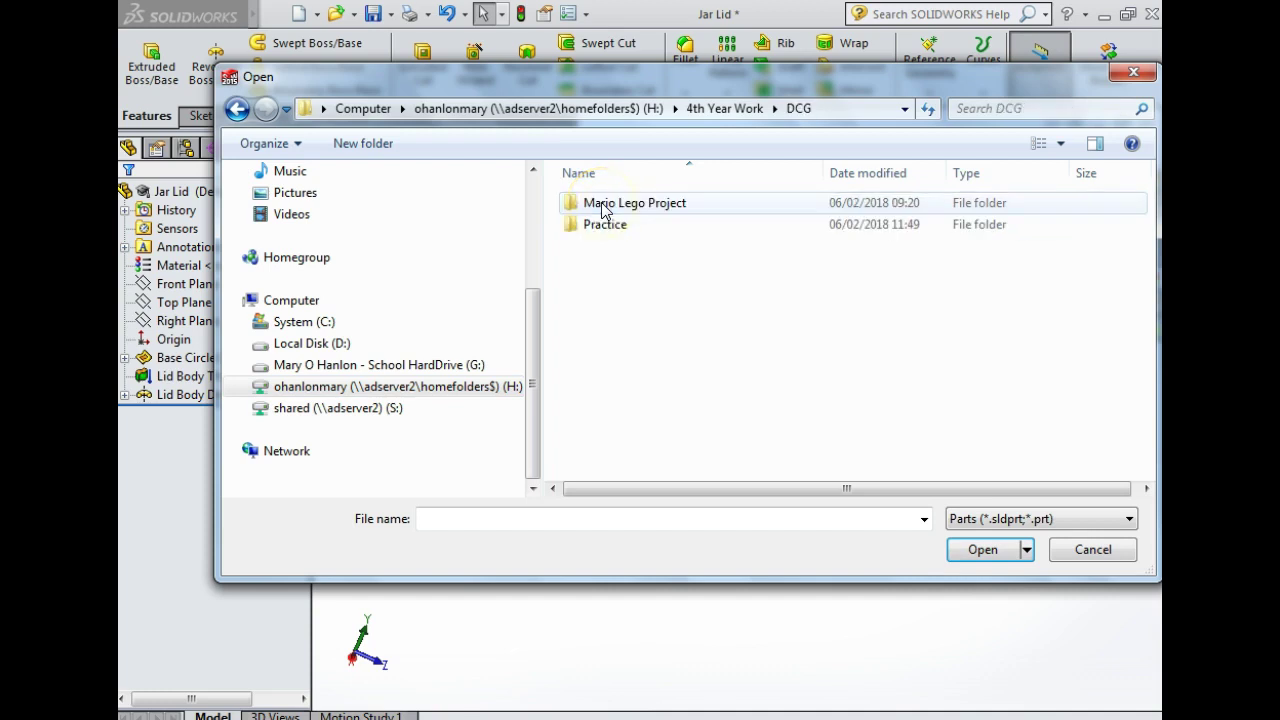
double_click(603, 225)
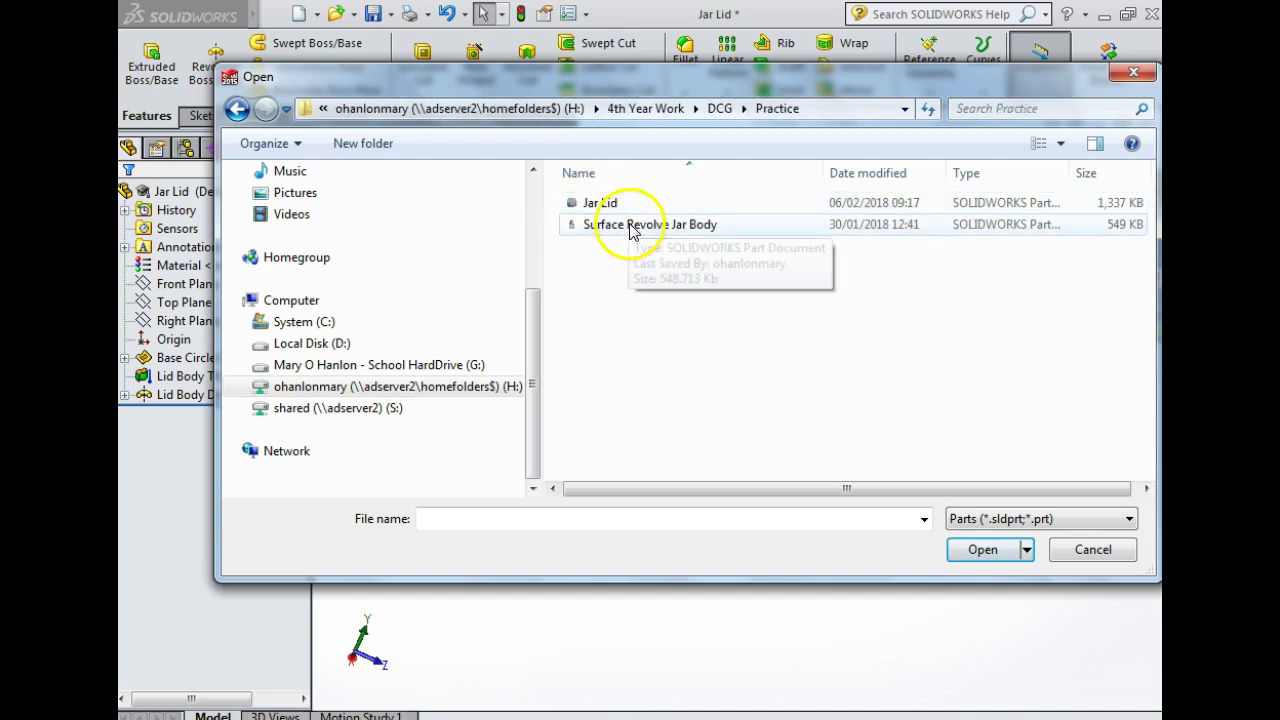
double_click(660, 226)
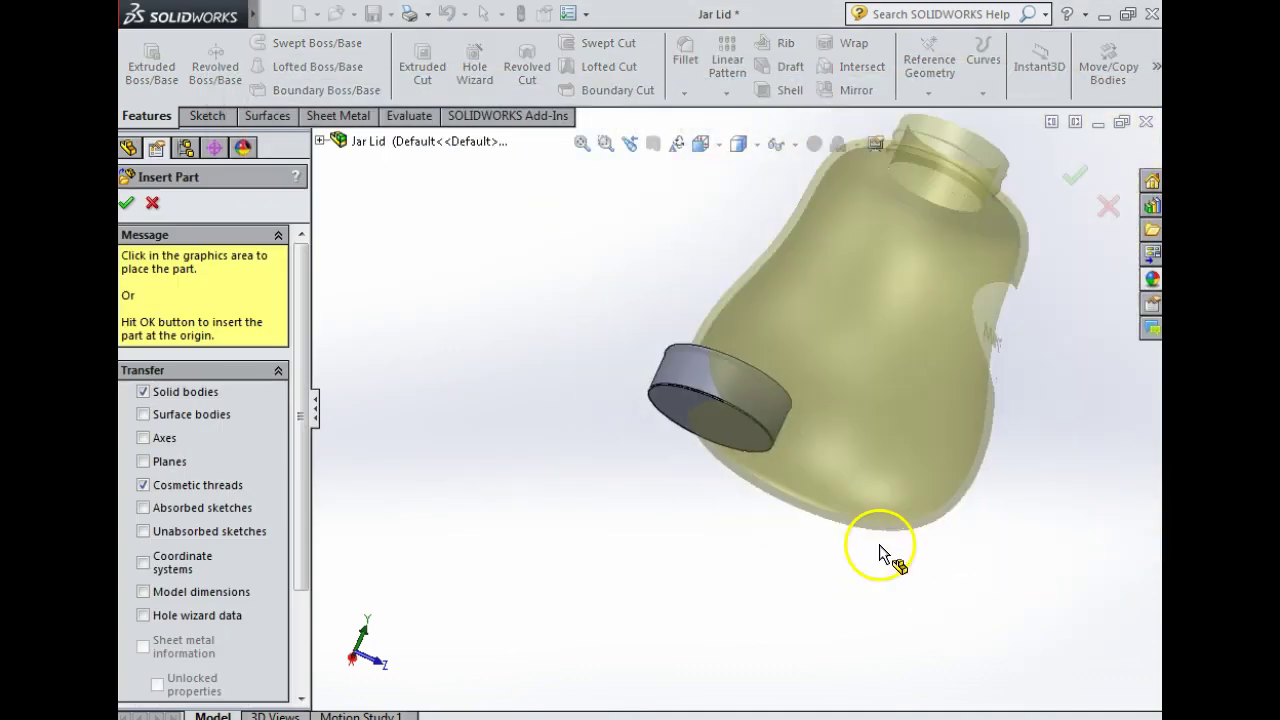
left_click(905, 588)
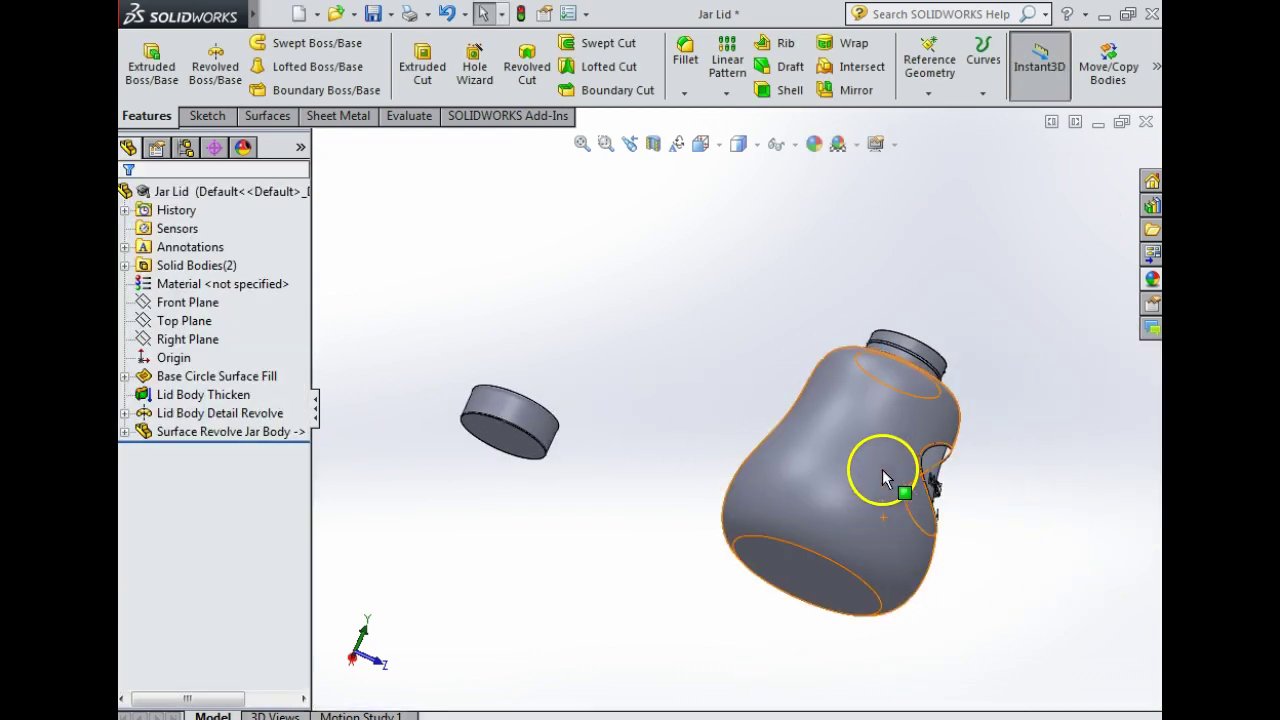
middle_click_drag(886, 471, 686, 497)
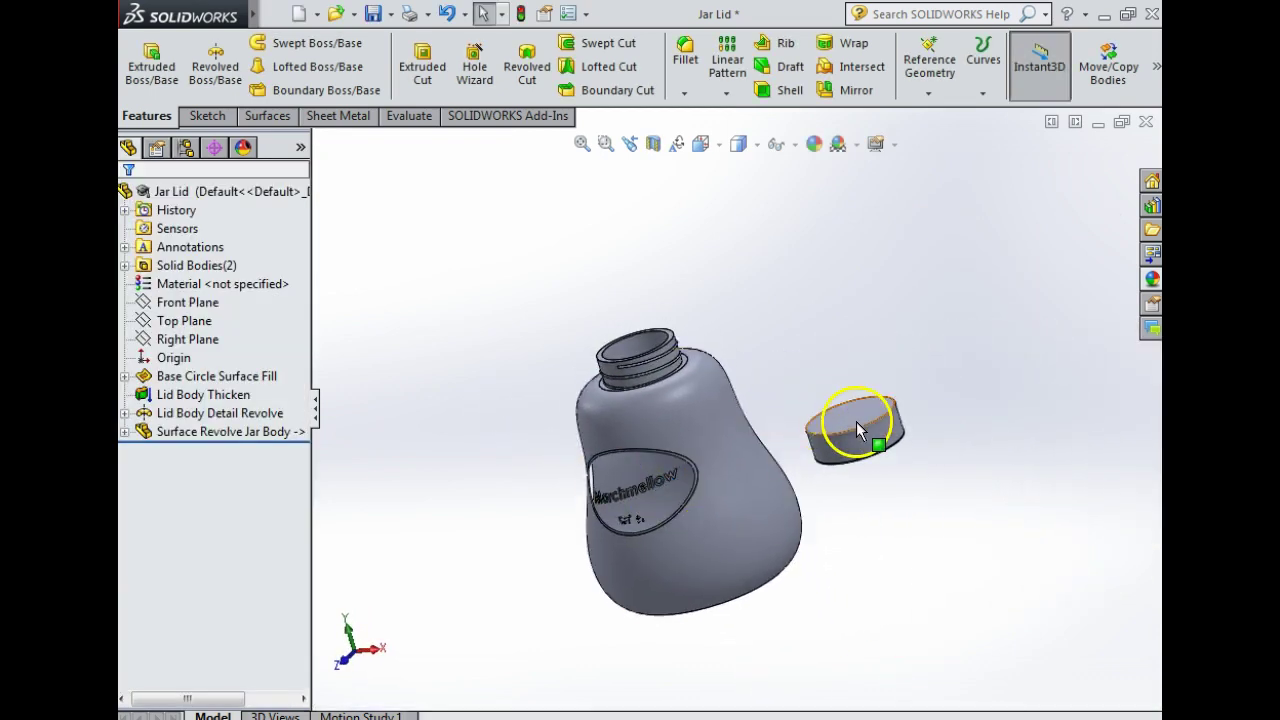
left_click(848, 429)
left_click(723, 457)
left_click(789, 311)
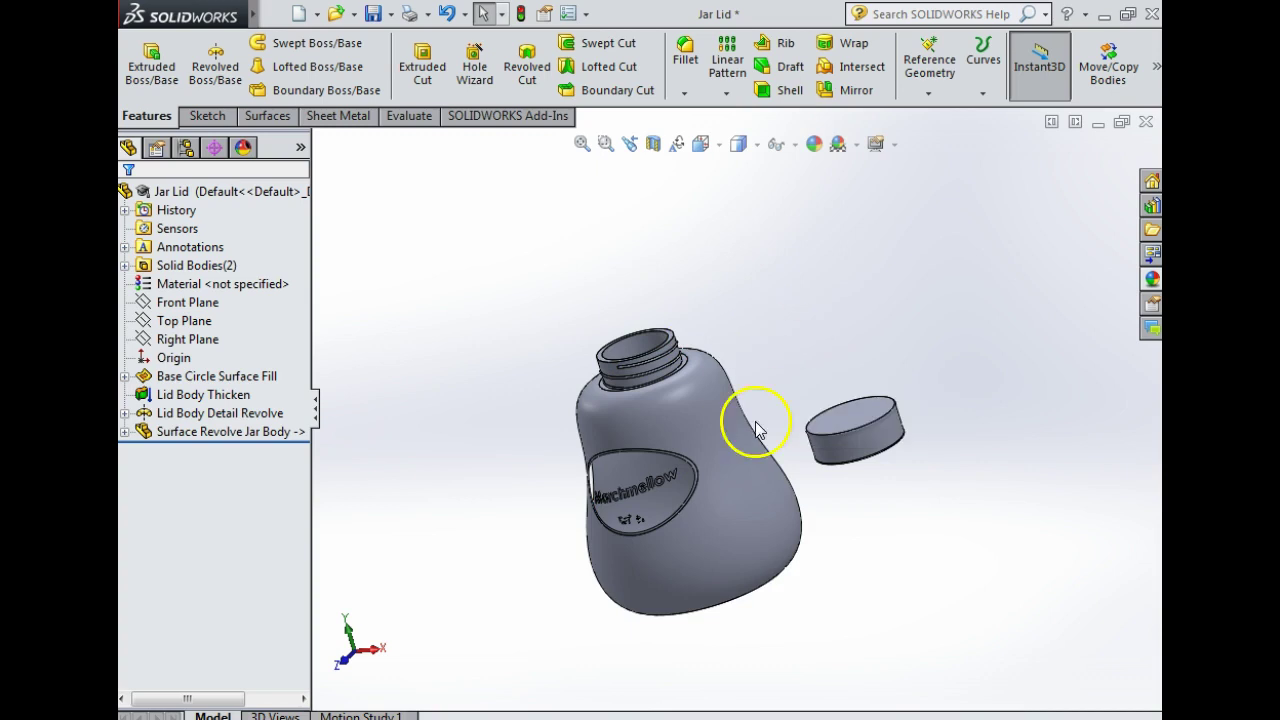
middle_click_drag(783, 359, 794, 349)
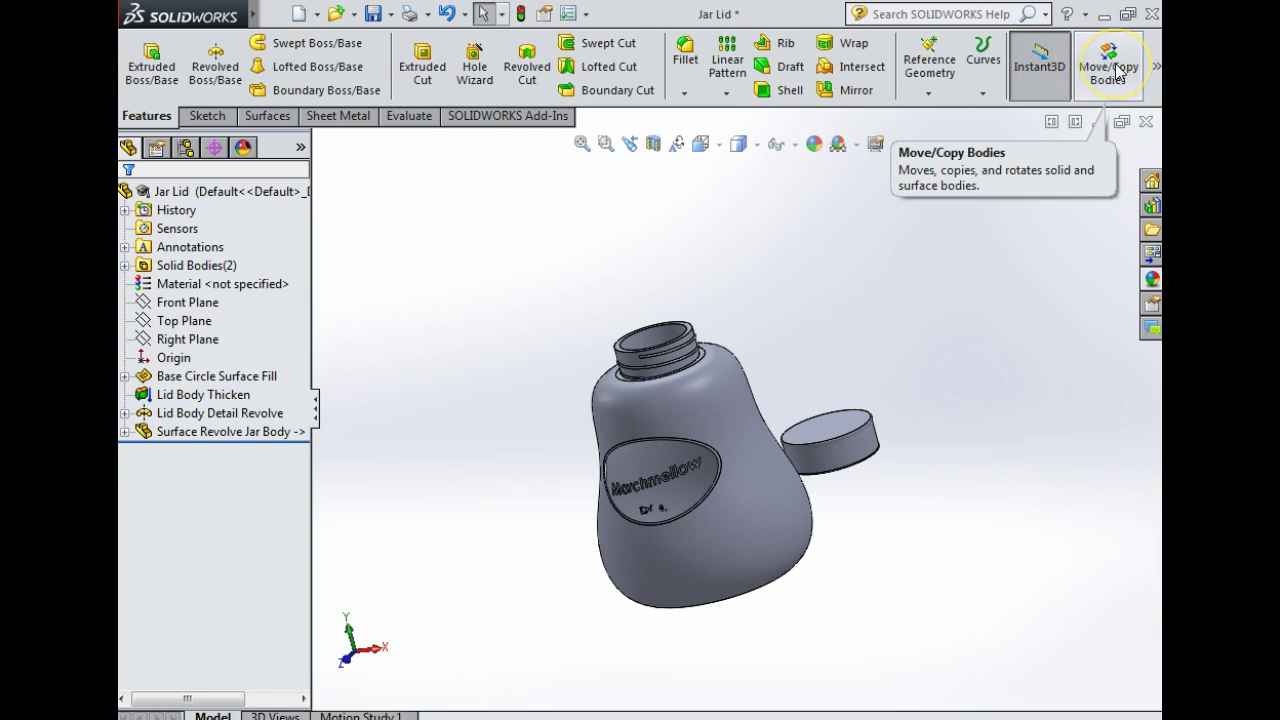
Step: Locate the Move/Copy Bodies command among the Features commands in the customization settings
left_click(587, 14)
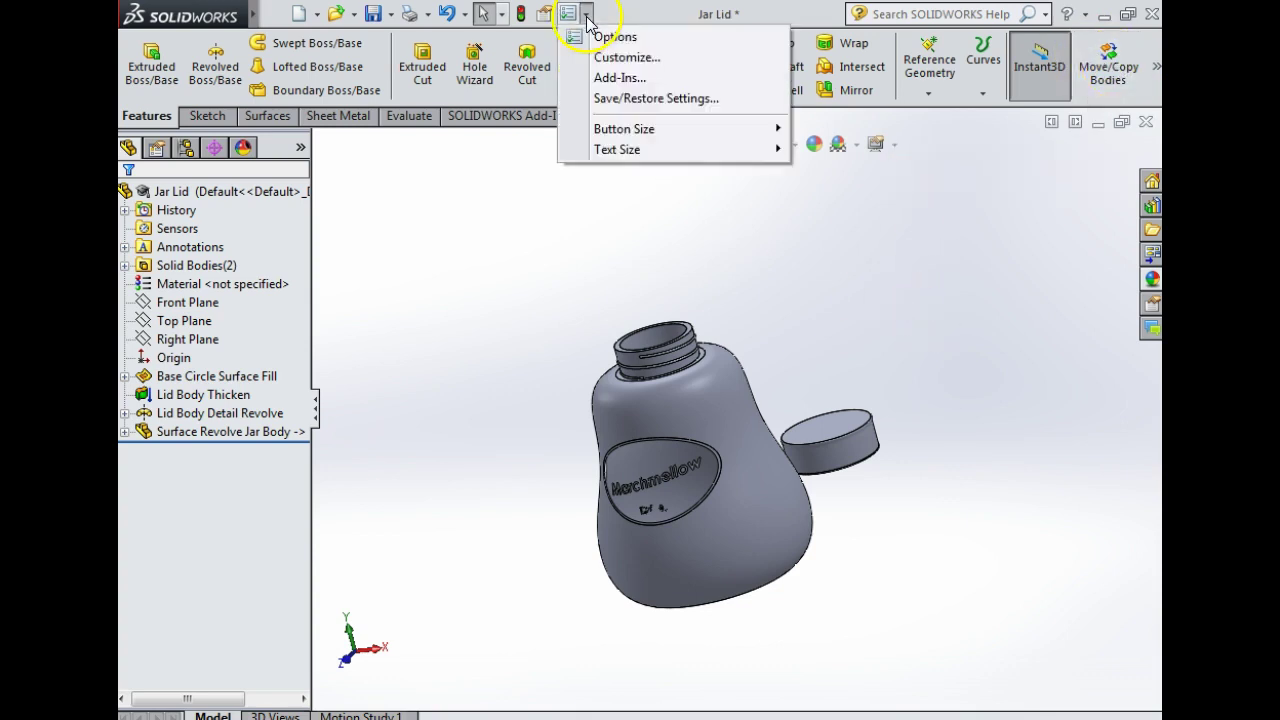
left_click(617, 60)
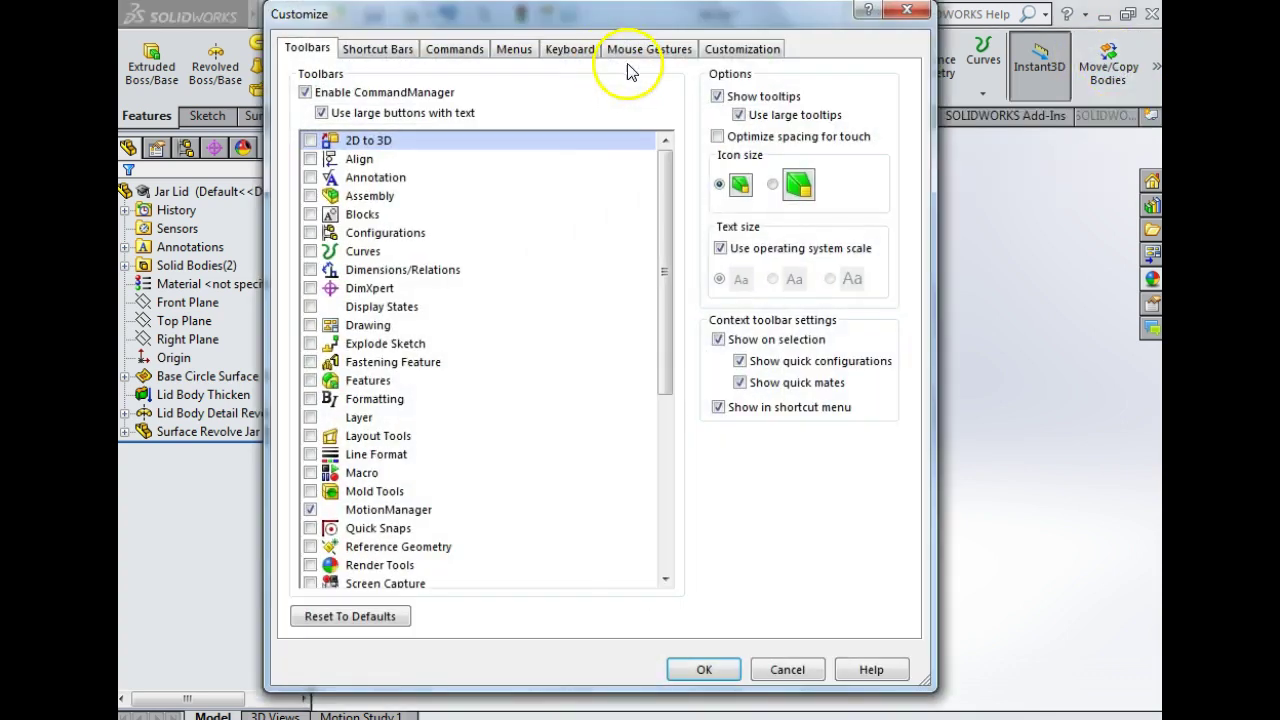
left_click(454, 52)
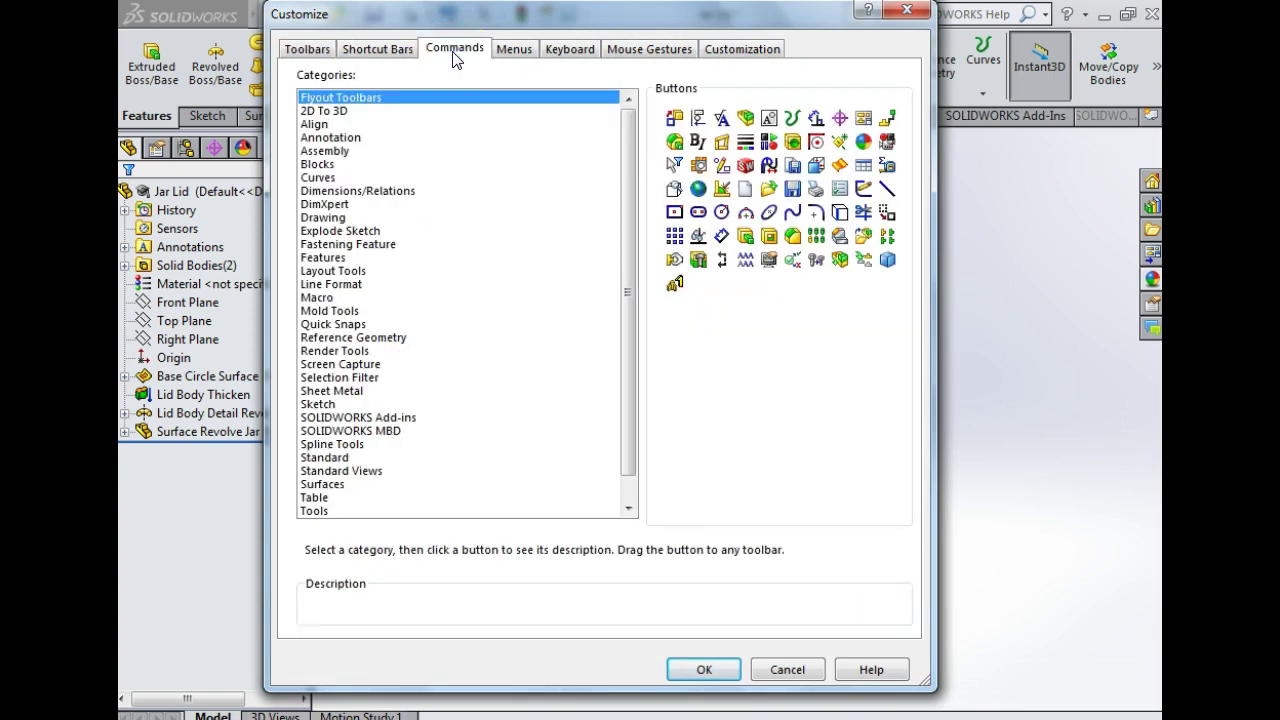
left_click(322, 257)
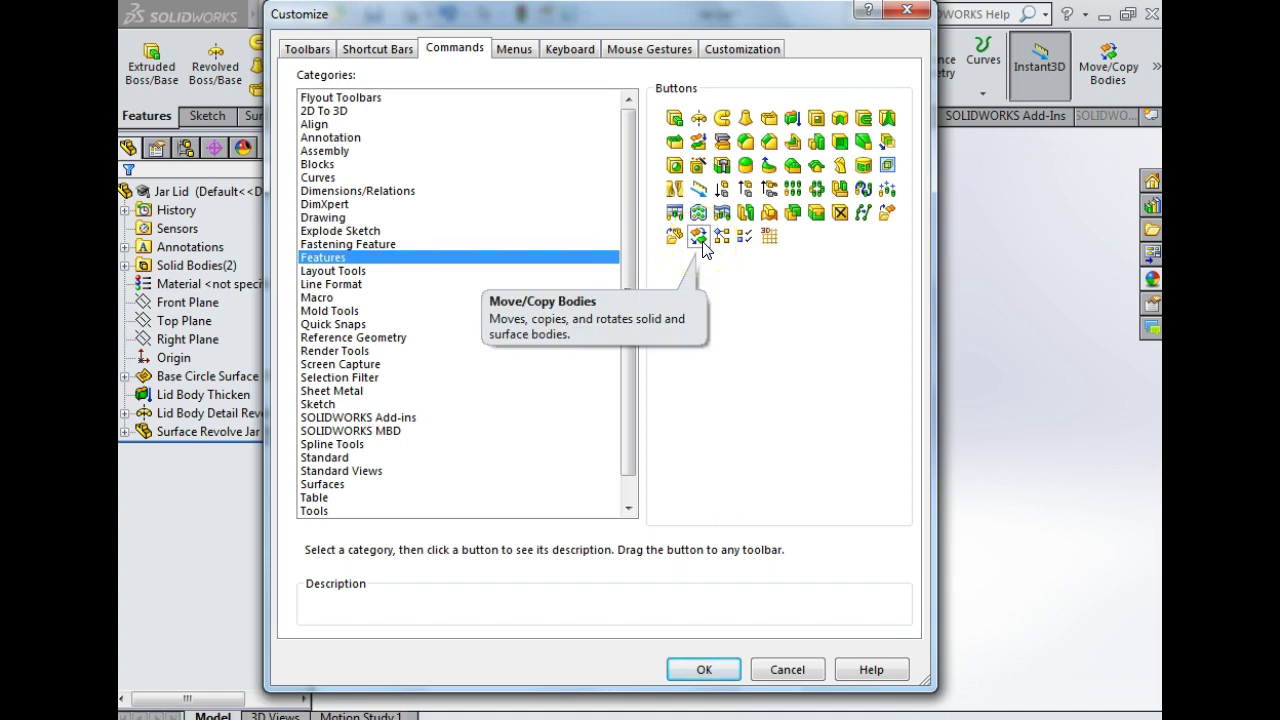
left_click_drag(703, 248, 1063, 83)
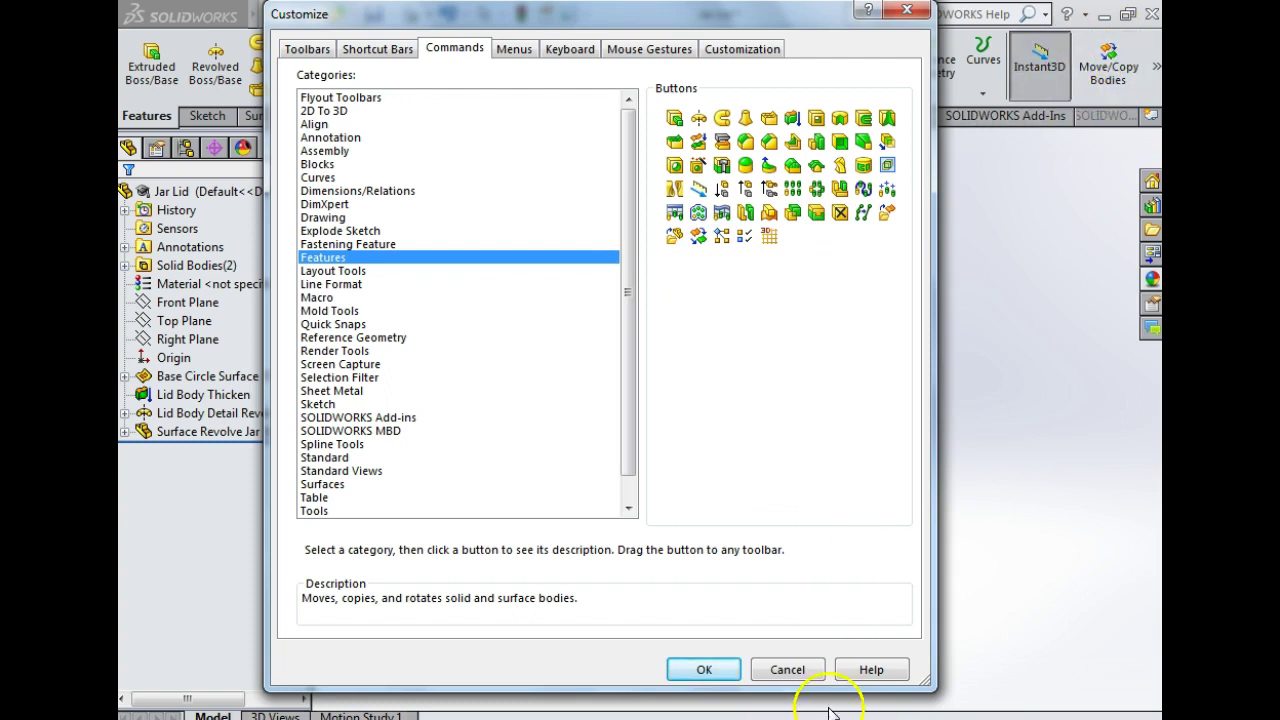
left_click(770, 668)
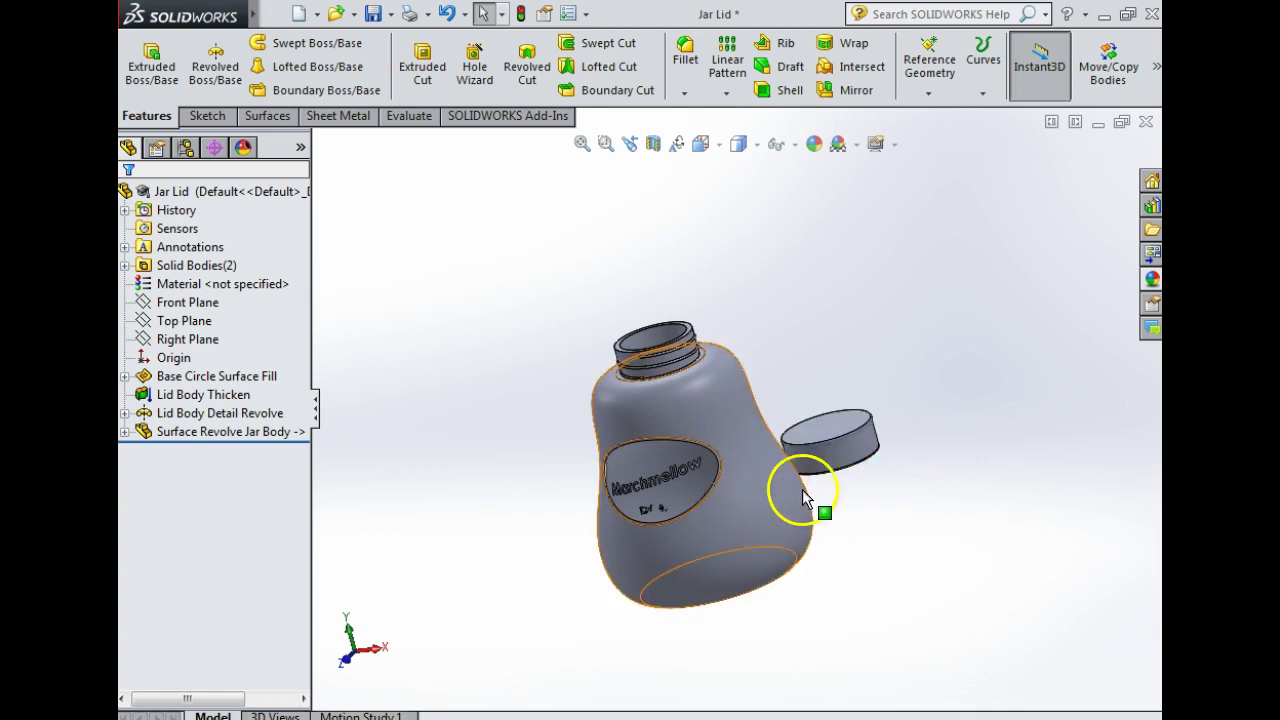
Step: Start a Move/Copy Body operation with the jar as the body to move
left_click(1110, 68)
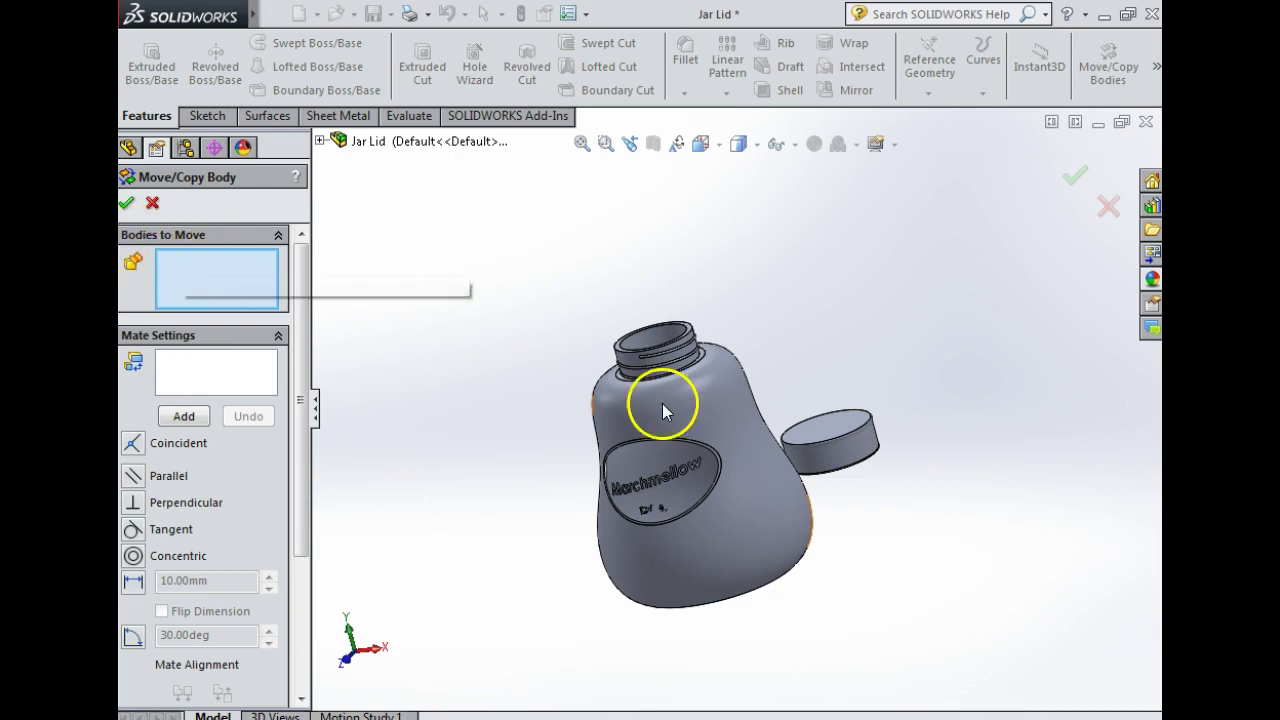
left_click(748, 482)
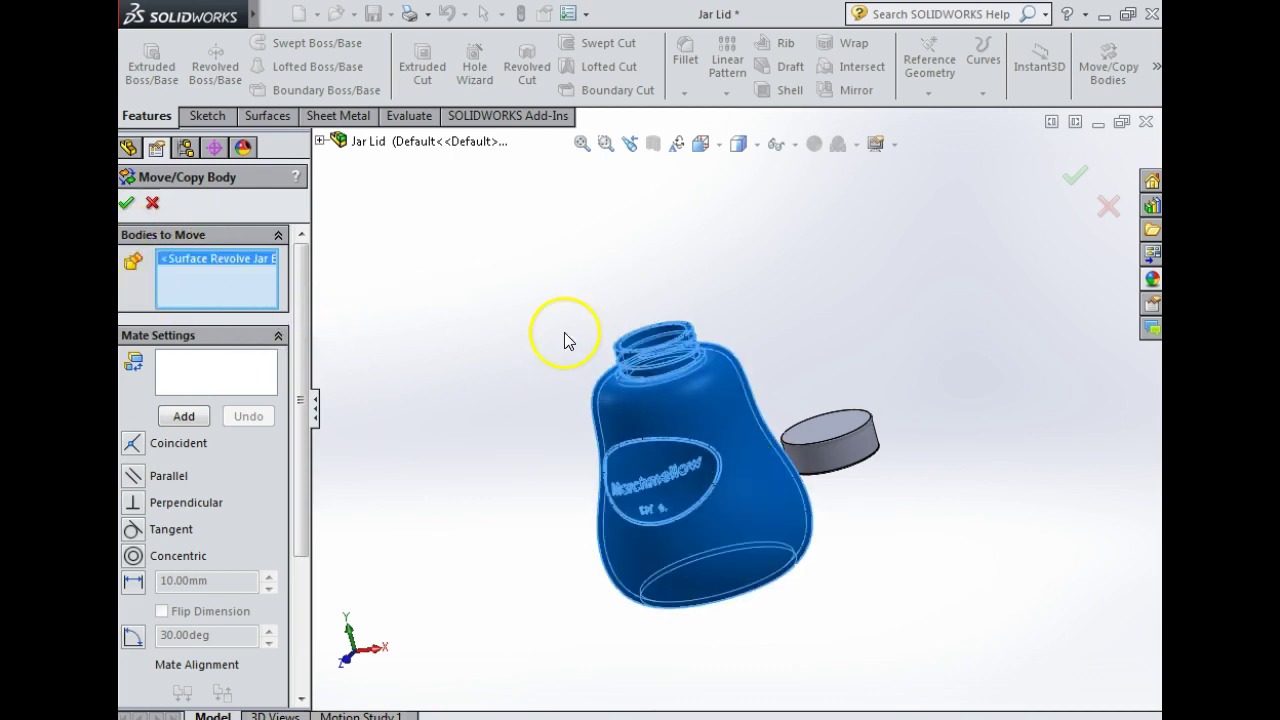
left_click(240, 380)
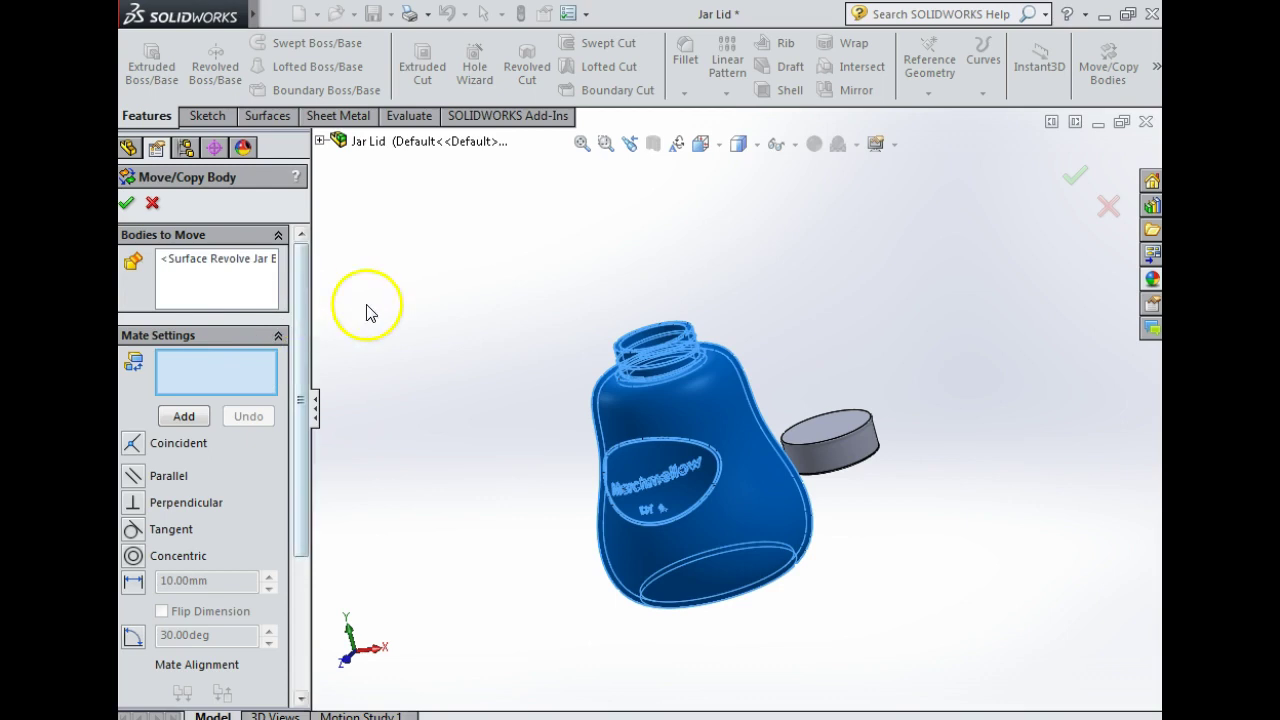
Step: Move the jar using a concentric mate between the circular edge of the lid's flat face and the inner rim edge of the jar's mouth
scroll(868, 468, "down", 4)
scroll(801, 433, "down", 2)
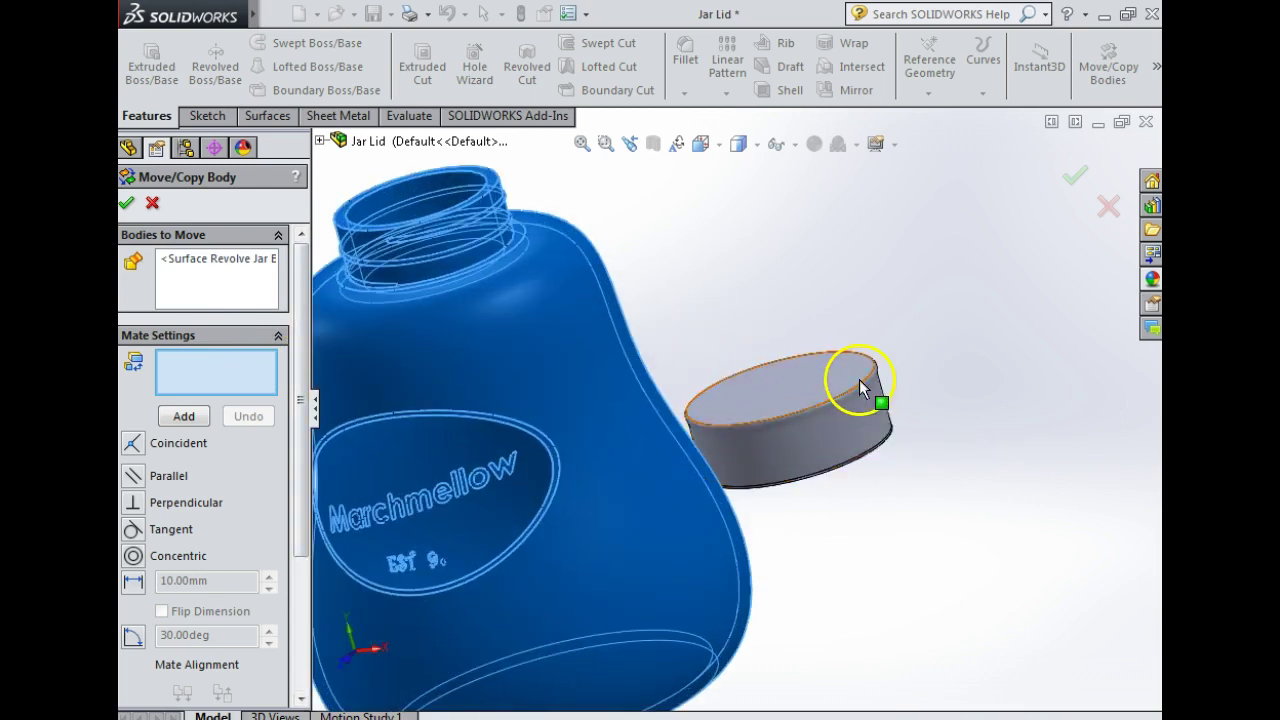
scroll(805, 420, "down", 5)
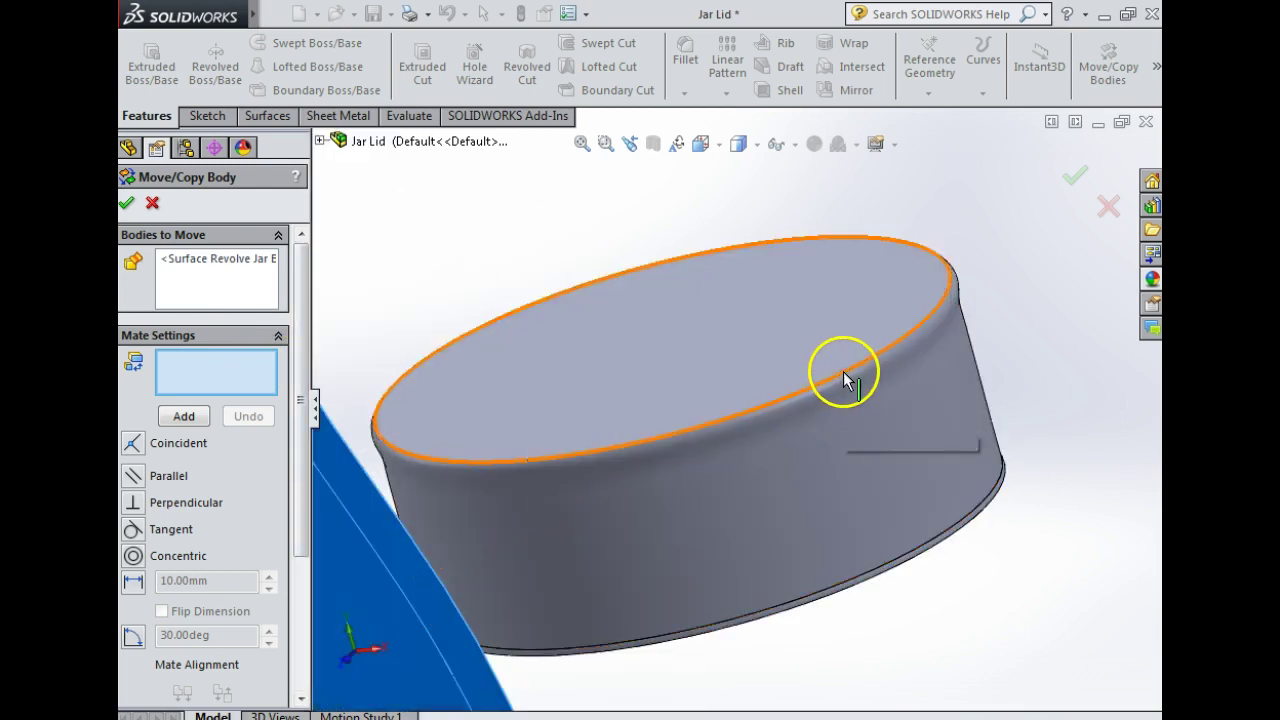
left_click(843, 380)
scroll(620, 460, "up", 6)
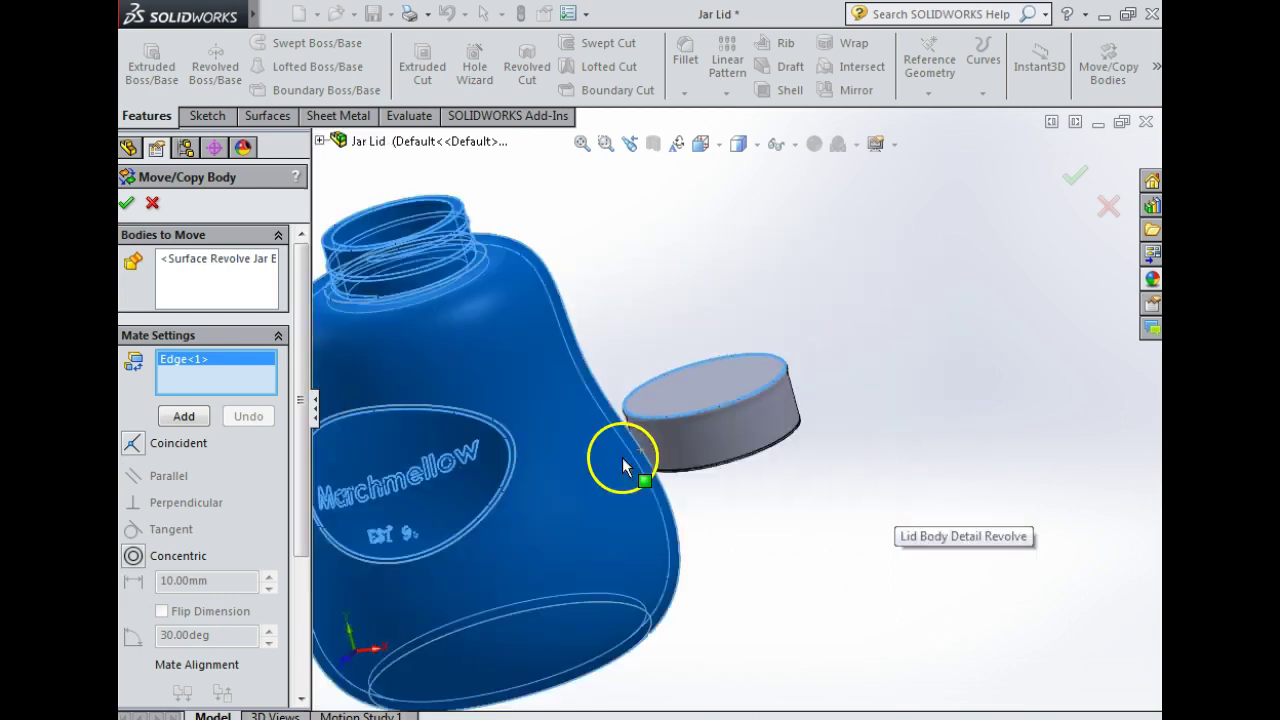
scroll(478, 251, "down", 6)
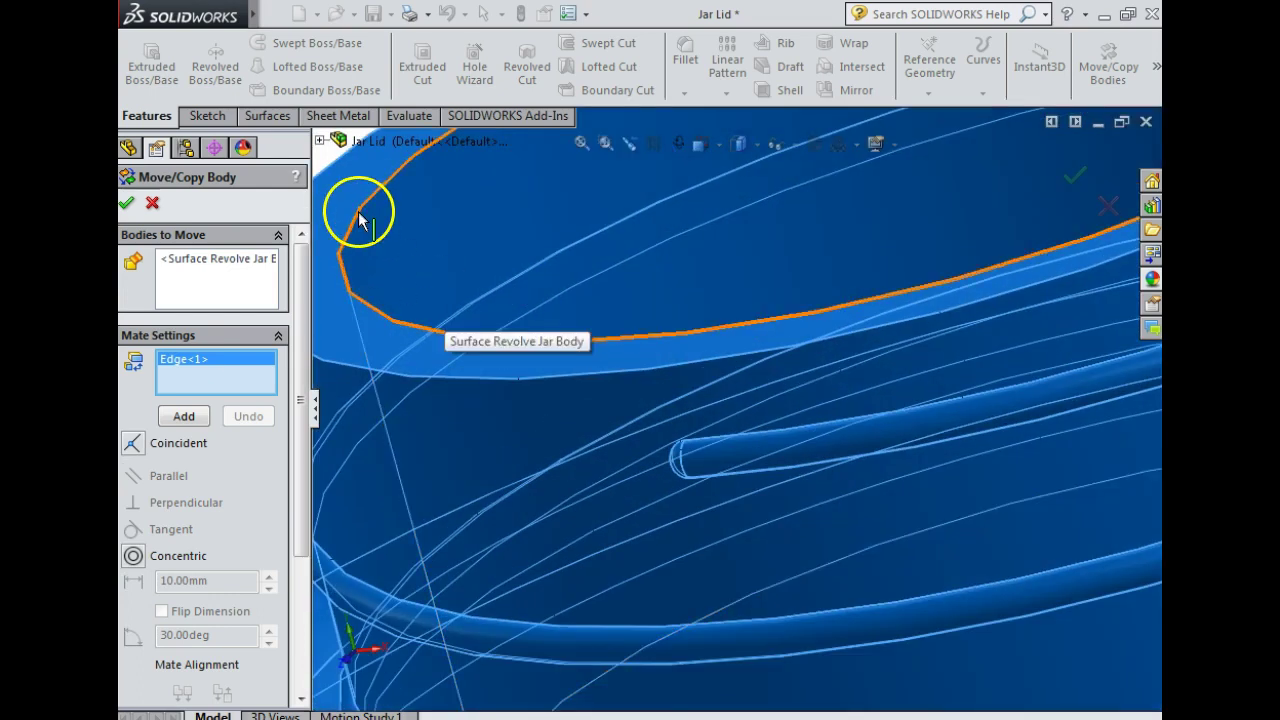
left_click(358, 212)
scroll(699, 407, "up", 2)
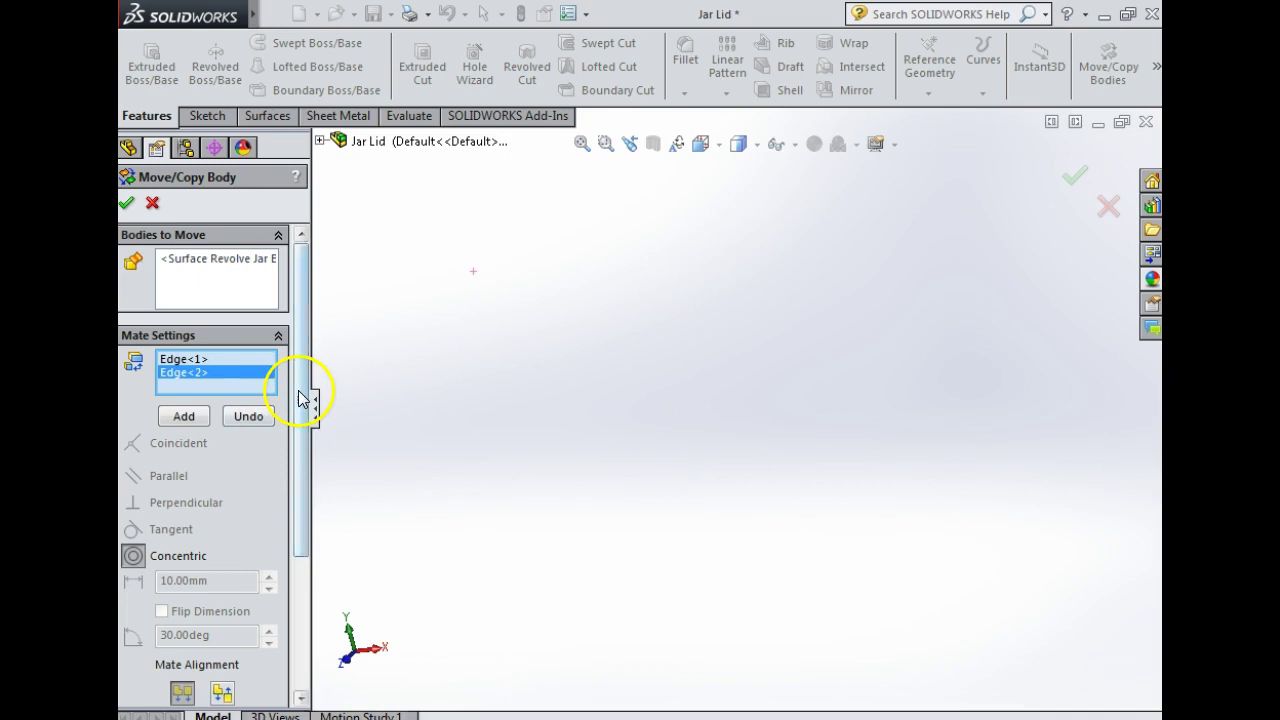
mouse_move(300, 390)
left_mouse_down()
mouse_move(309, 531)
mouse_move(314, 506)
left_mouse_up()
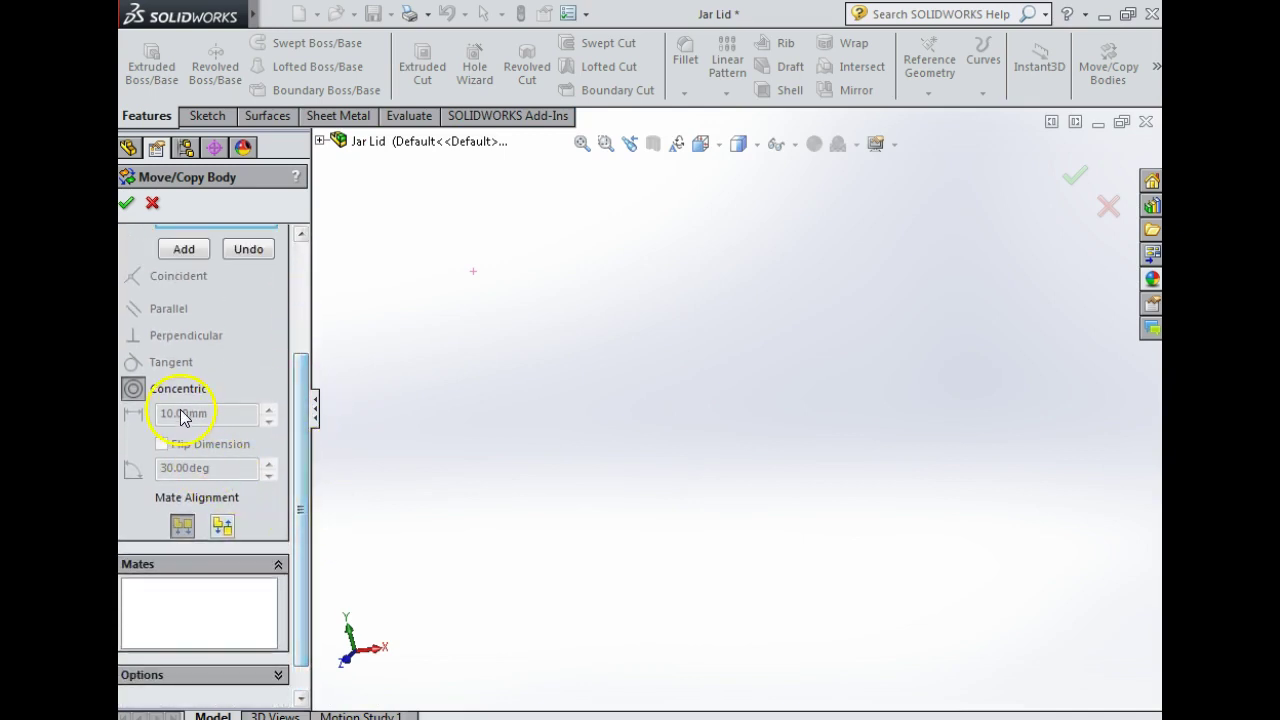
scroll(850, 460, "up", 4)
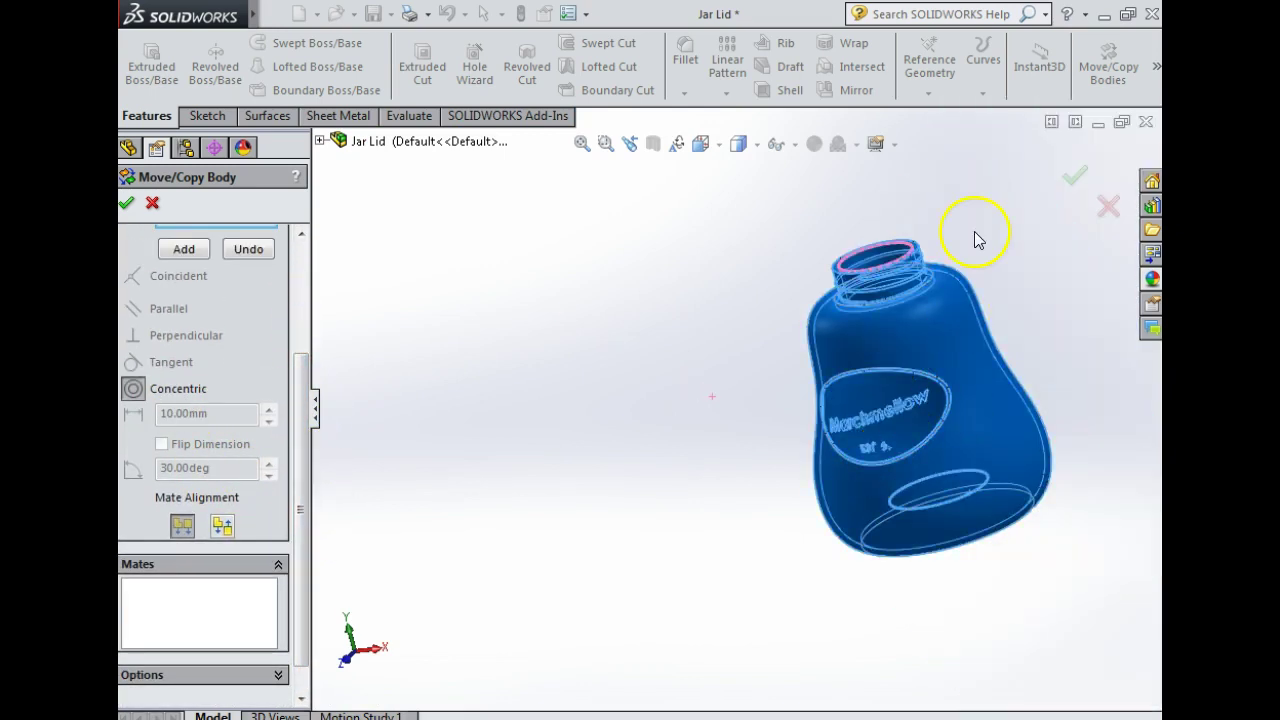
middle_click_drag(975, 350, 905, 380)
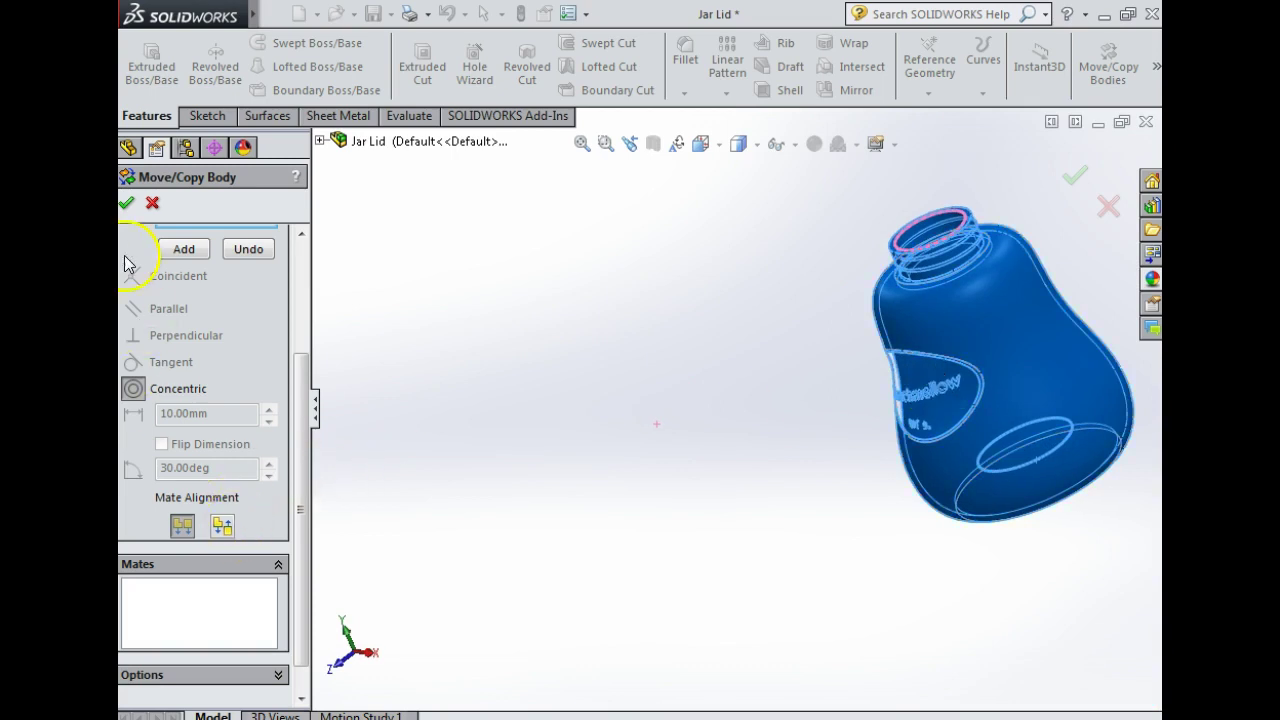
left_click(126, 203)
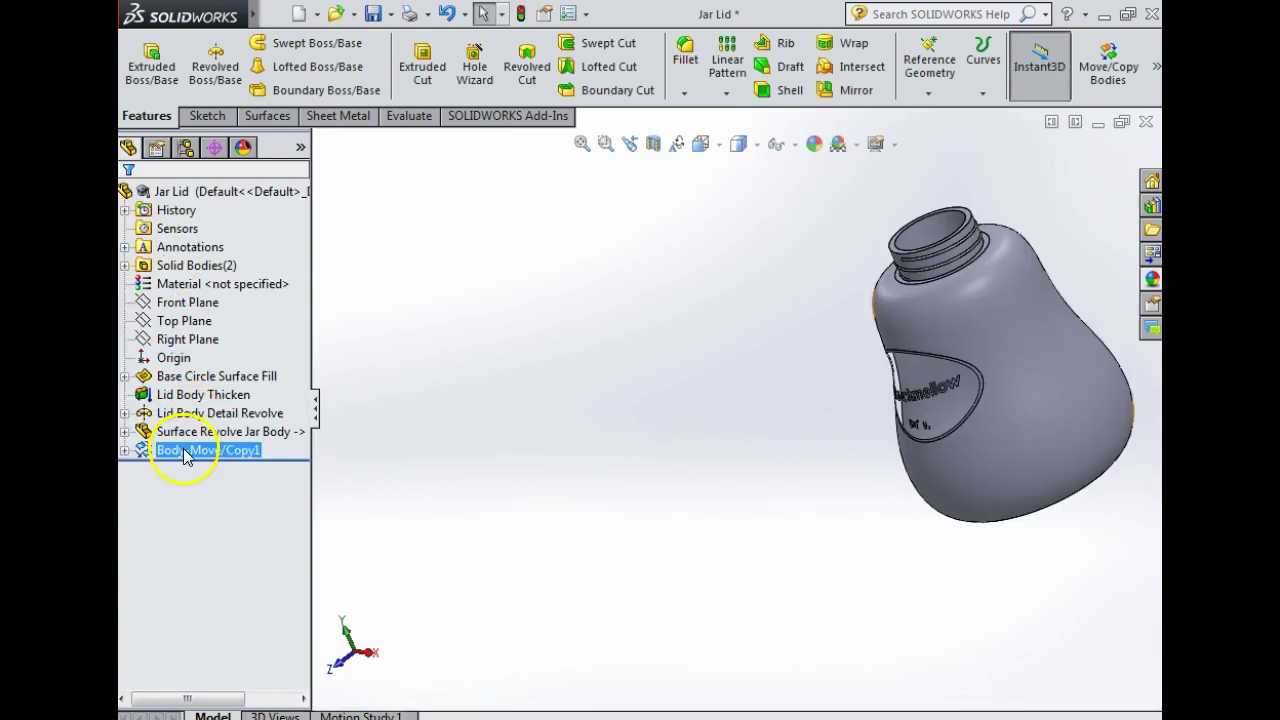
Step: Rename the new body move feature as Concentric - Body-Move/Copy1
left_click(184, 456)
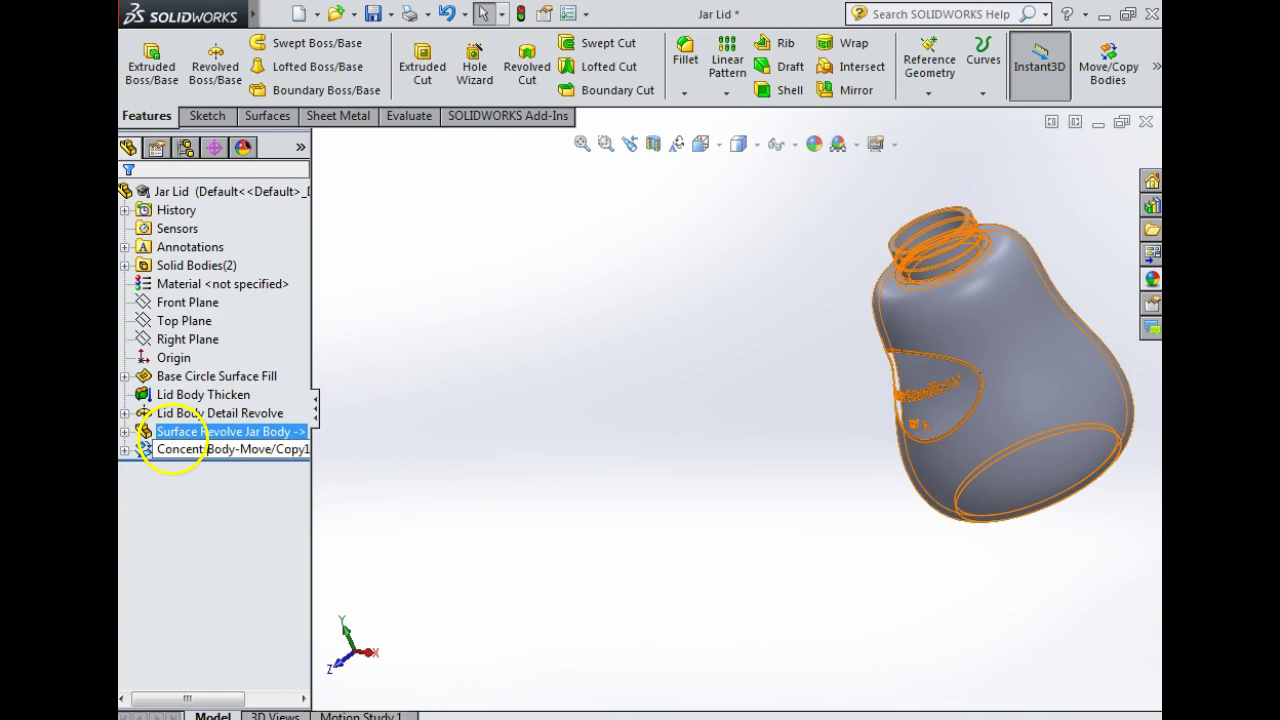
left_click(489, 360)
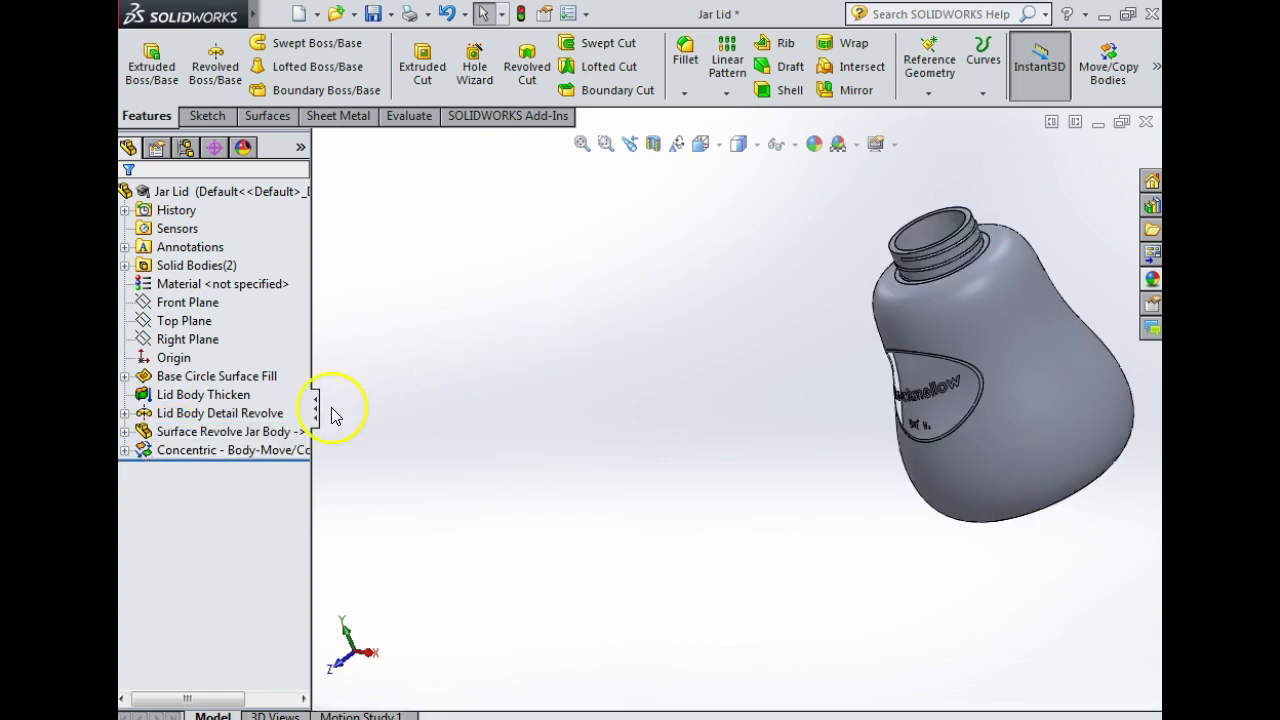
Step: Inspect how the lid sits inside the jar with a Front Plane section view, and turn the section off
left_click(653, 143)
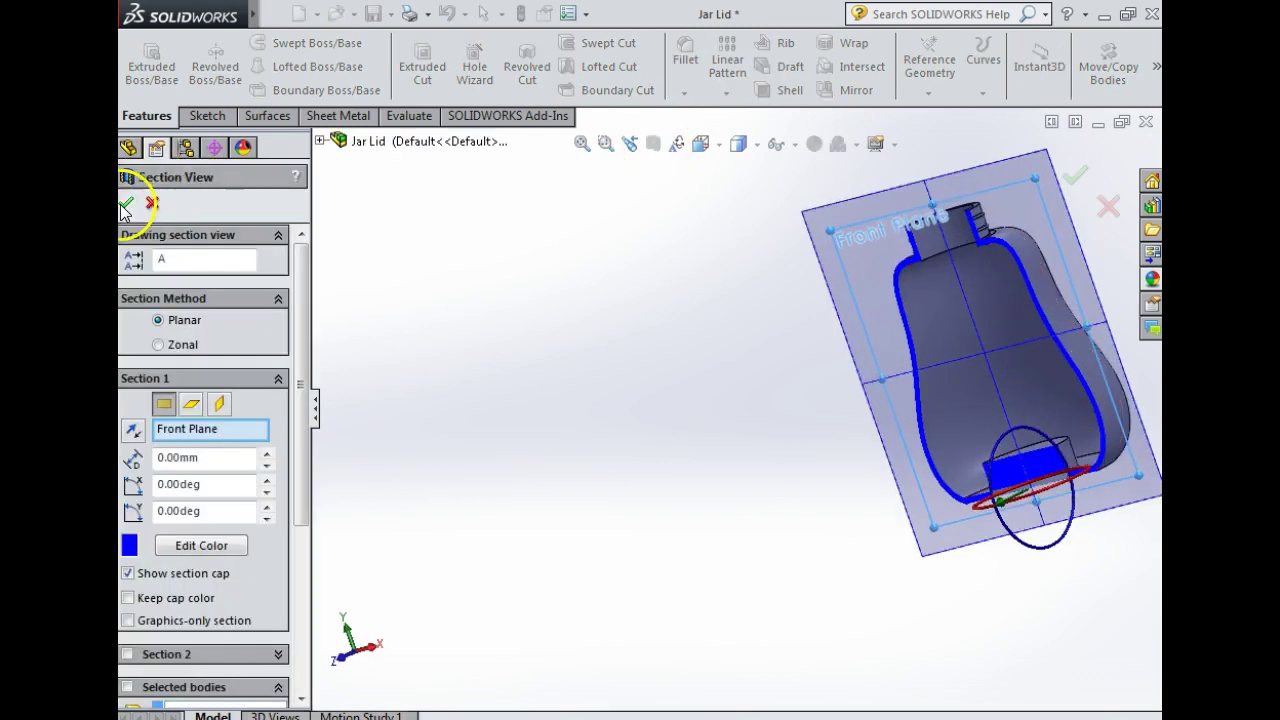
left_click(126, 203)
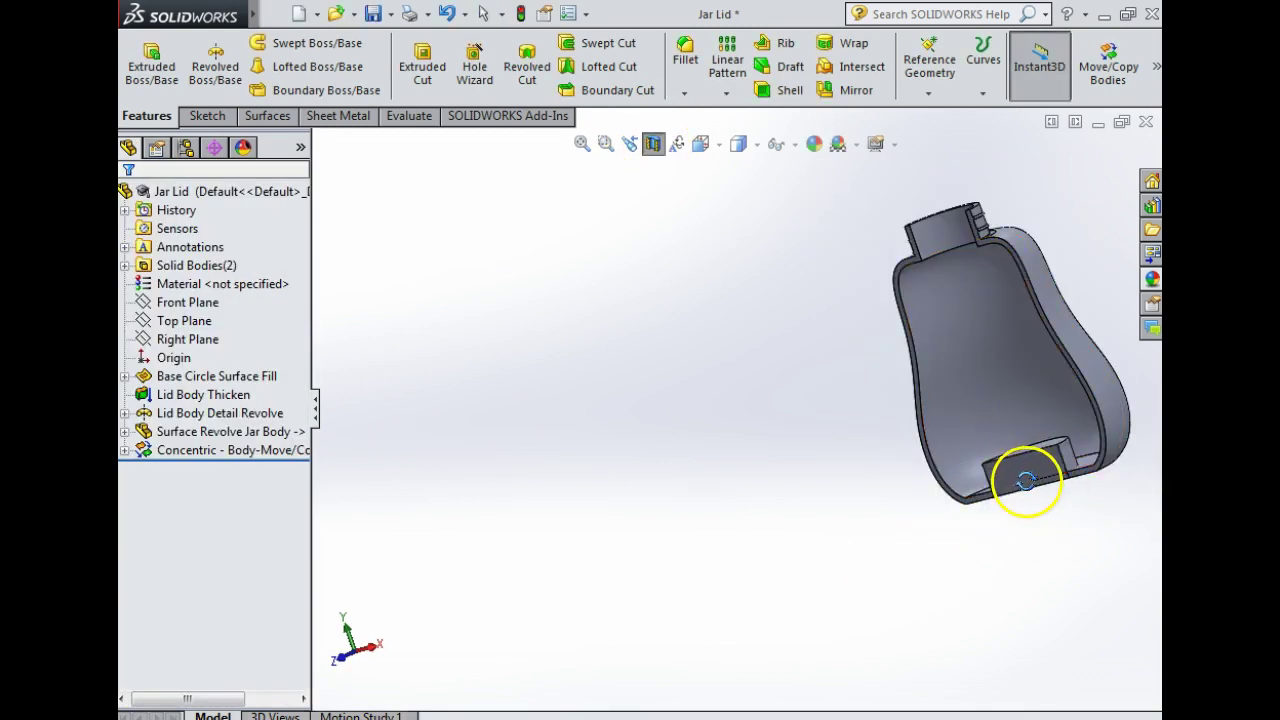
middle_click_drag(1058, 493, 980, 336)
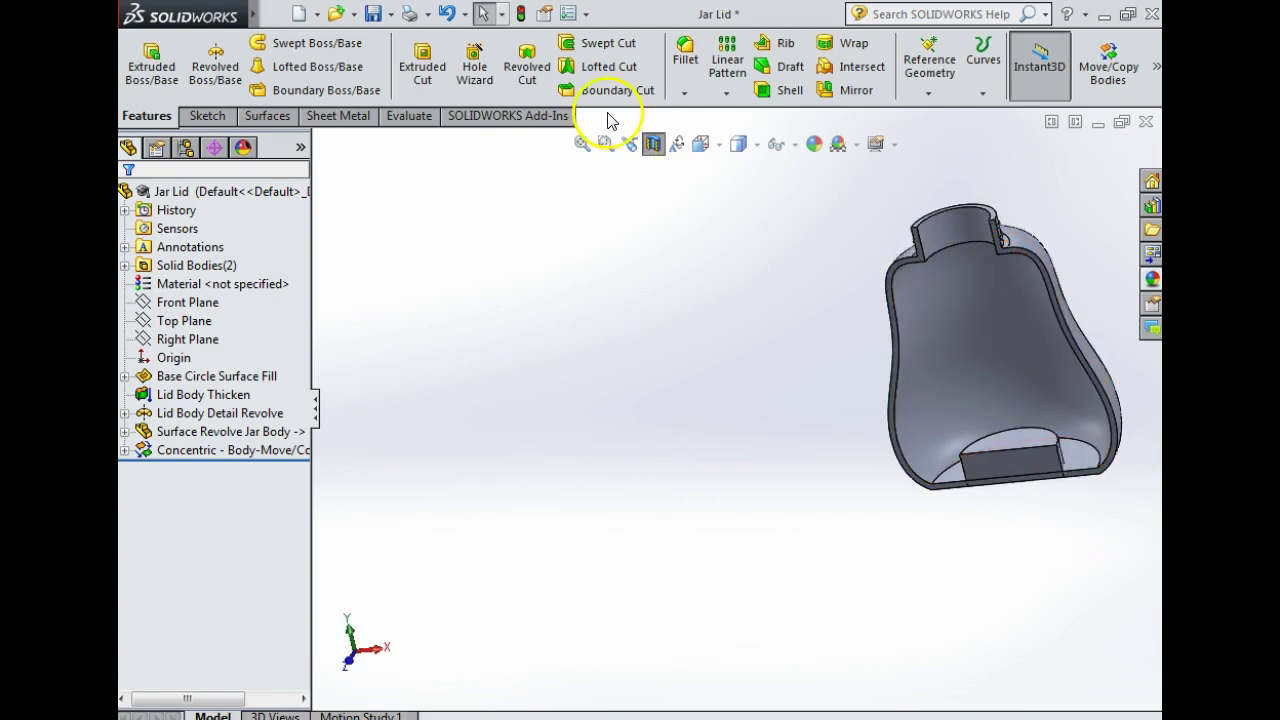
left_click(653, 143)
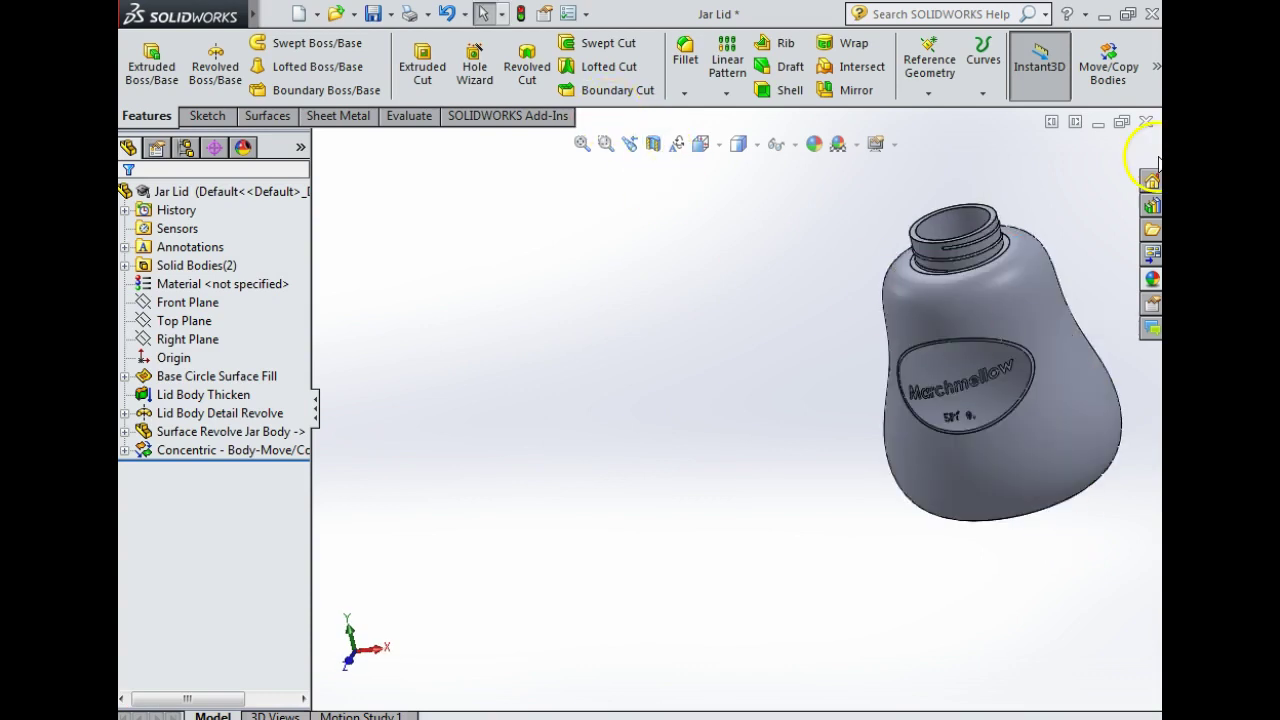
Step: Start a Move/Copy Body operation in Translate/Rotate mode with the jar as the body to move
left_click(1110, 72)
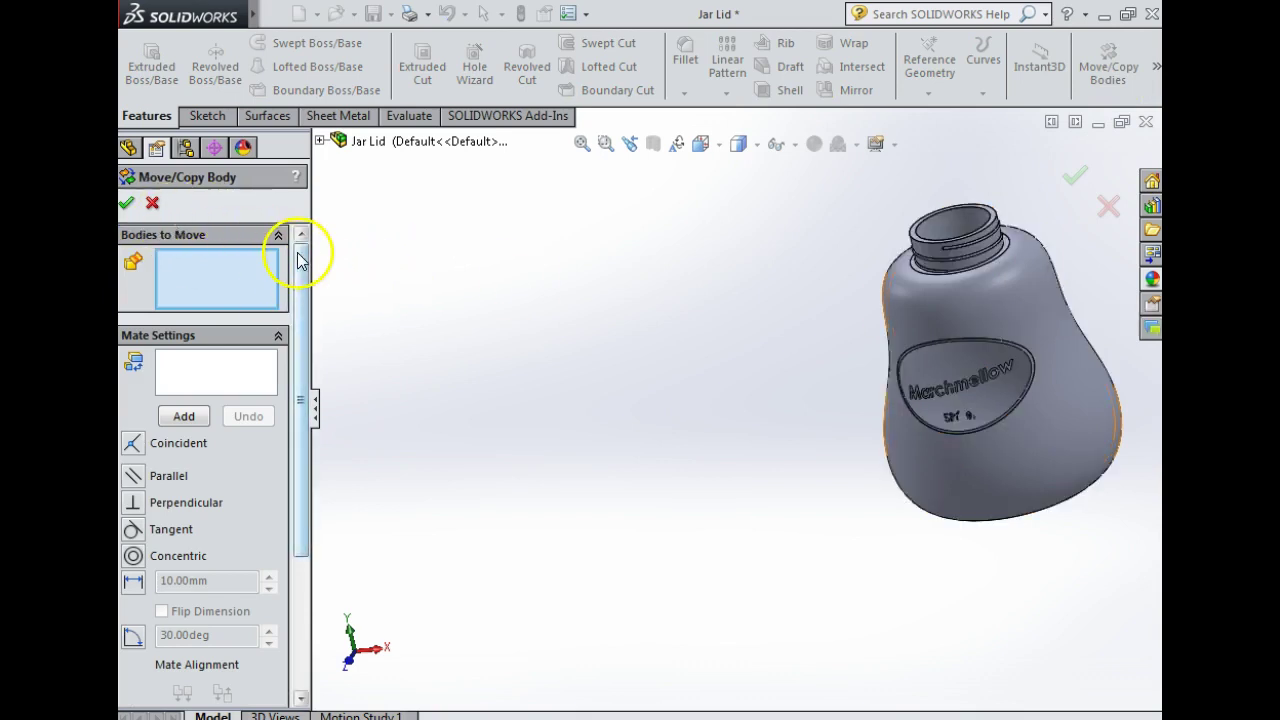
left_click_drag(305, 251, 314, 409)
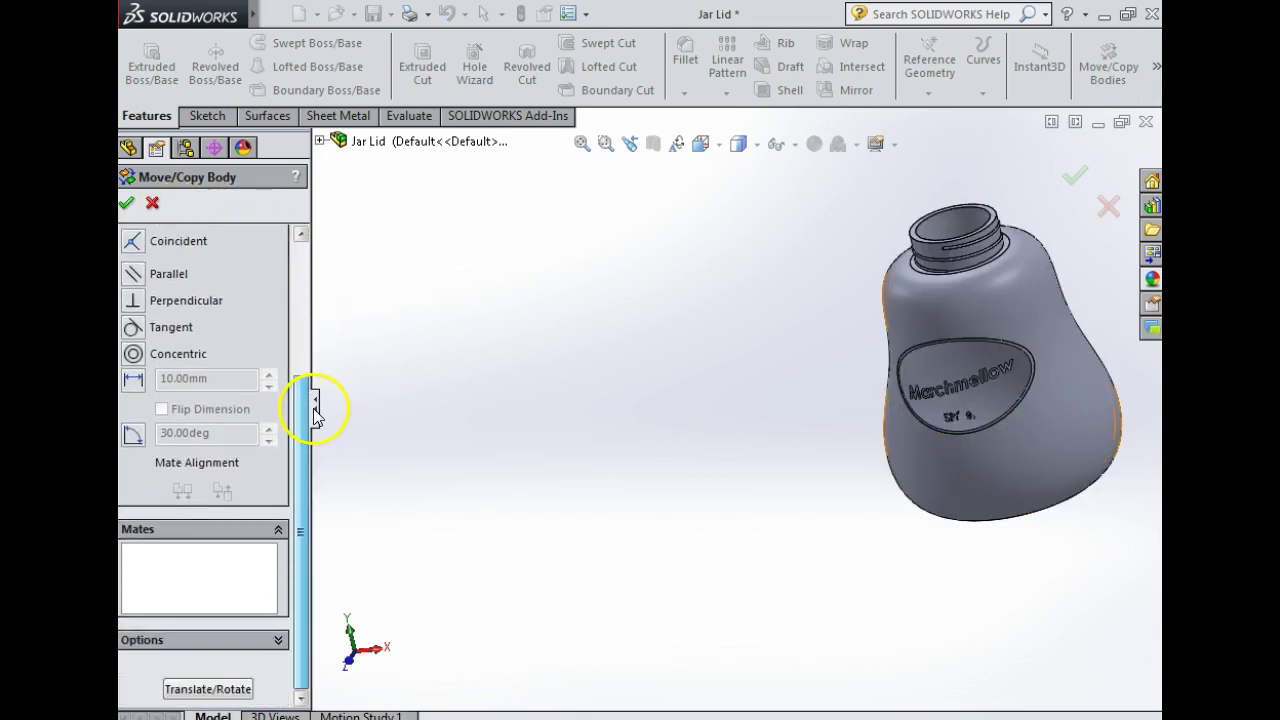
left_click(207, 689)
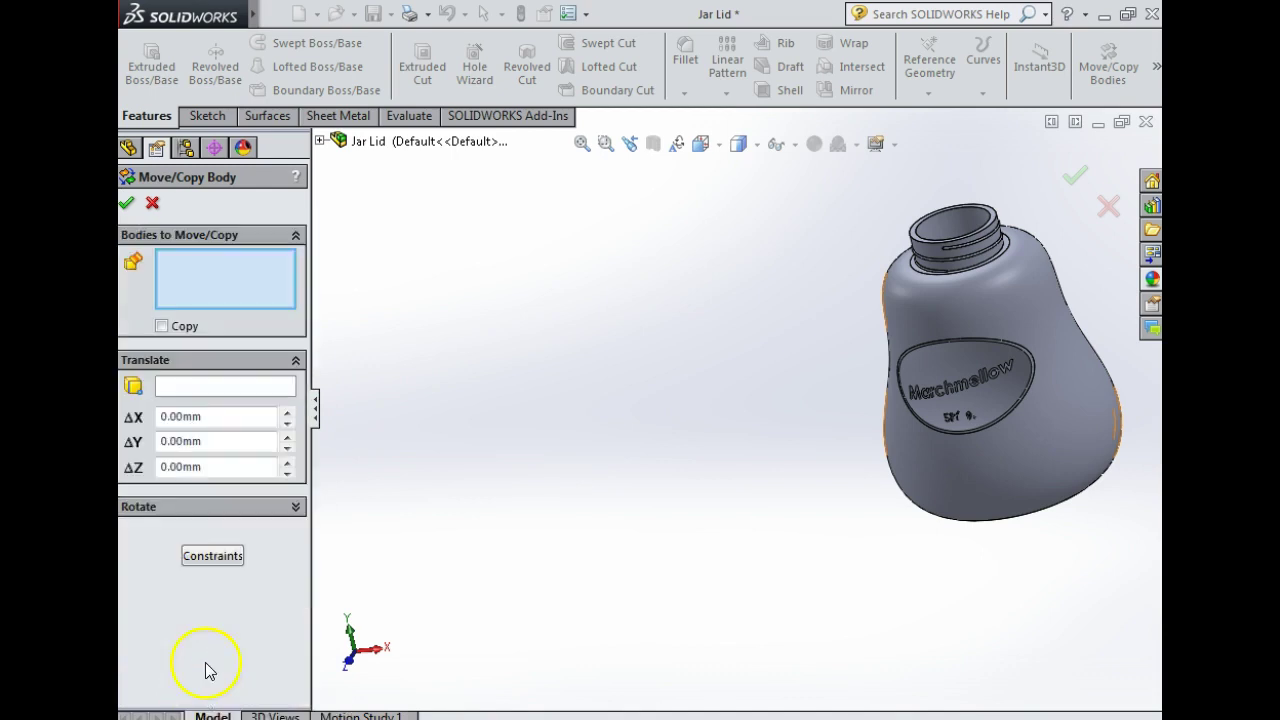
left_click(160, 440)
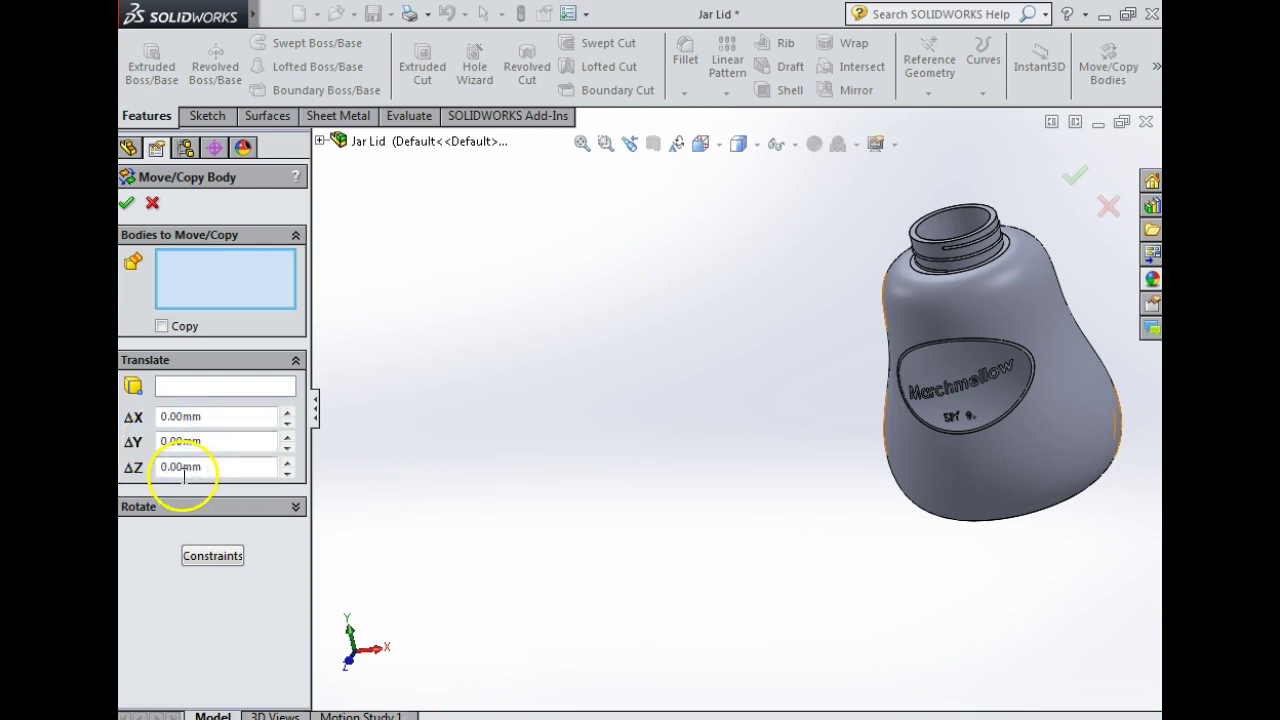
left_click(212, 506)
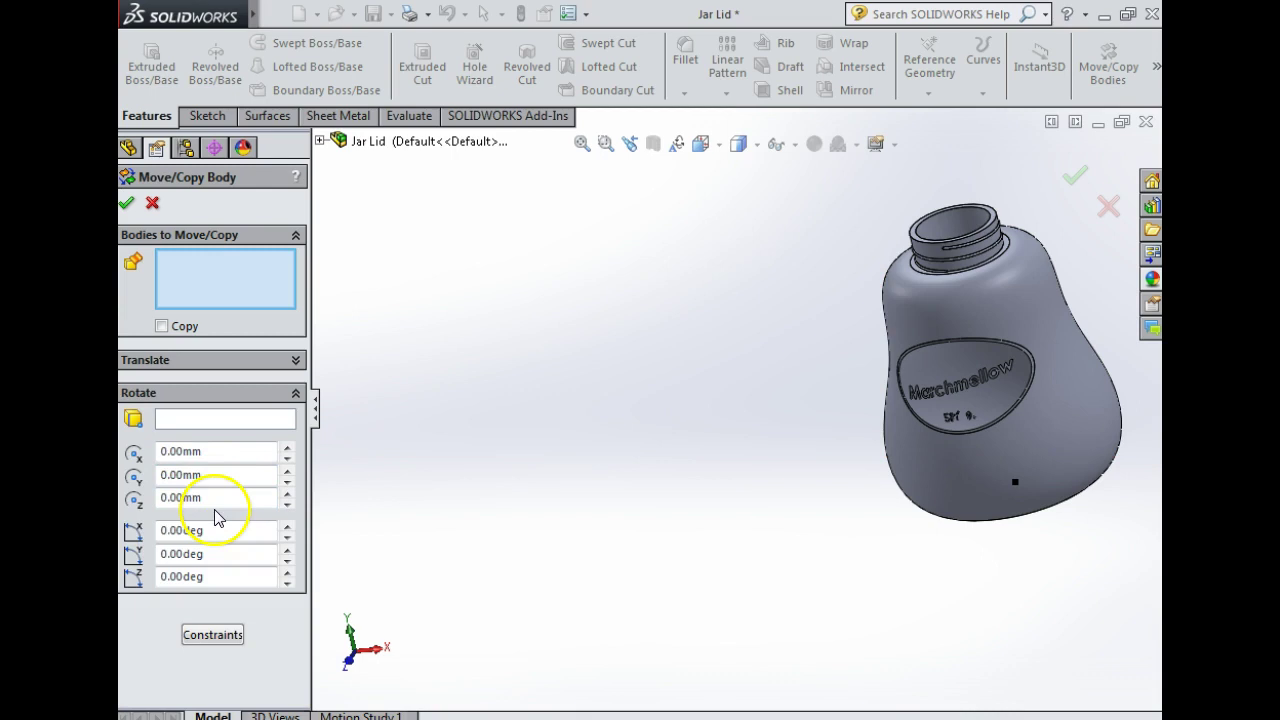
left_click(196, 362)
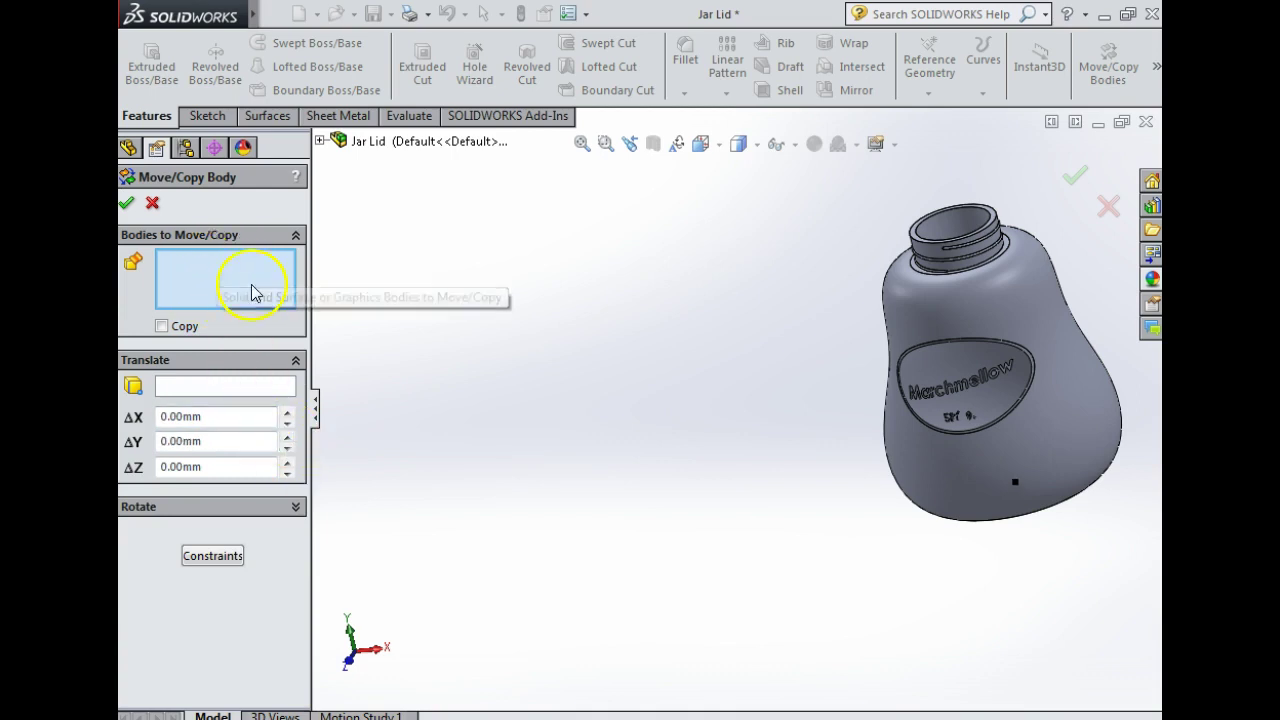
left_click(949, 297)
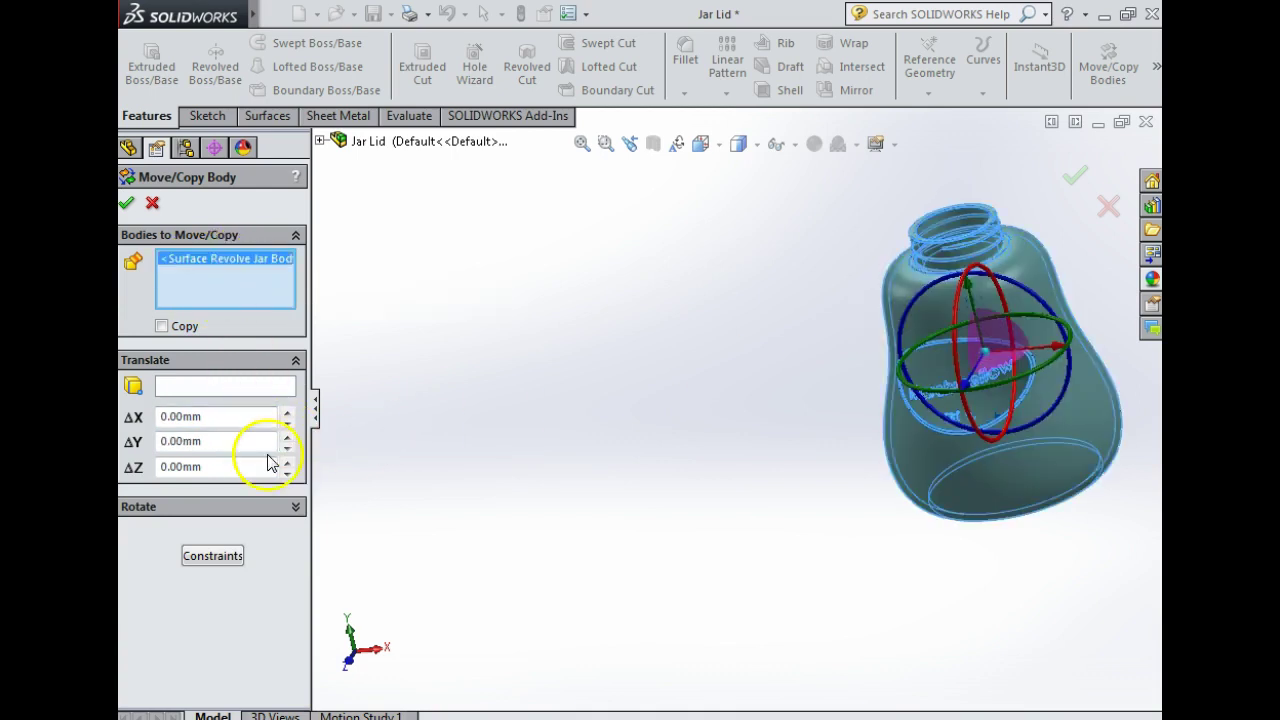
Step: Try shifting the jar in the negative X direction in 10 mm increments, and restore the X translation to 0 mm
left_click(287, 422)
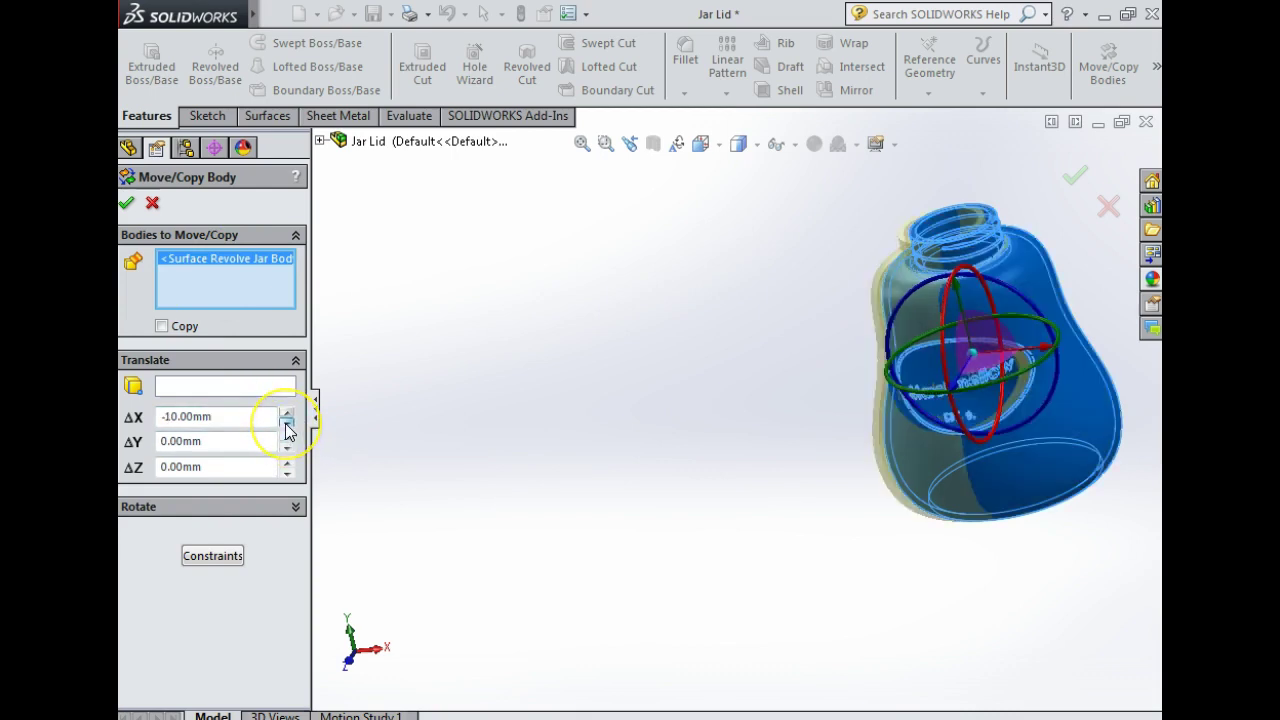
left_click(287, 422)
left_click(287, 422)
left_click(287, 415)
left_click(287, 415)
left_click(287, 415)
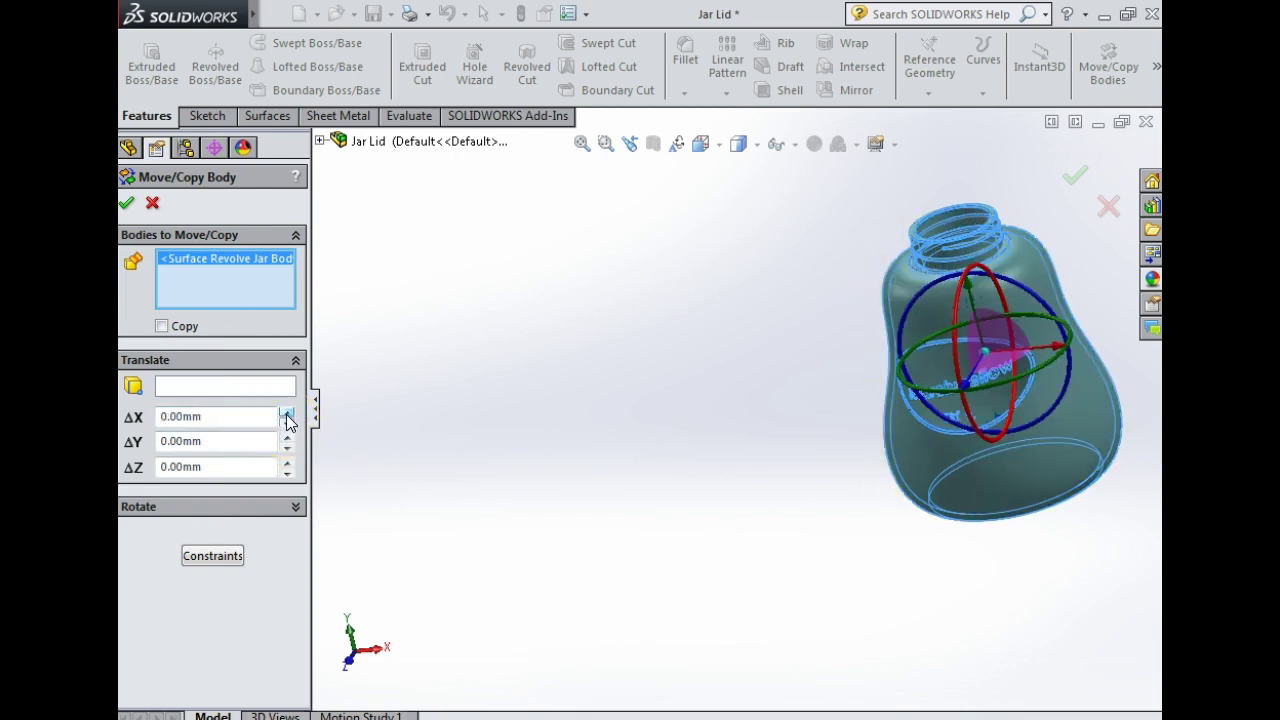
Step: Translate the jar -290 mm along Y and rename the resulting feature as Vertical - Body-Move/Copy2
left_click_drag(288, 450, 288, 450)
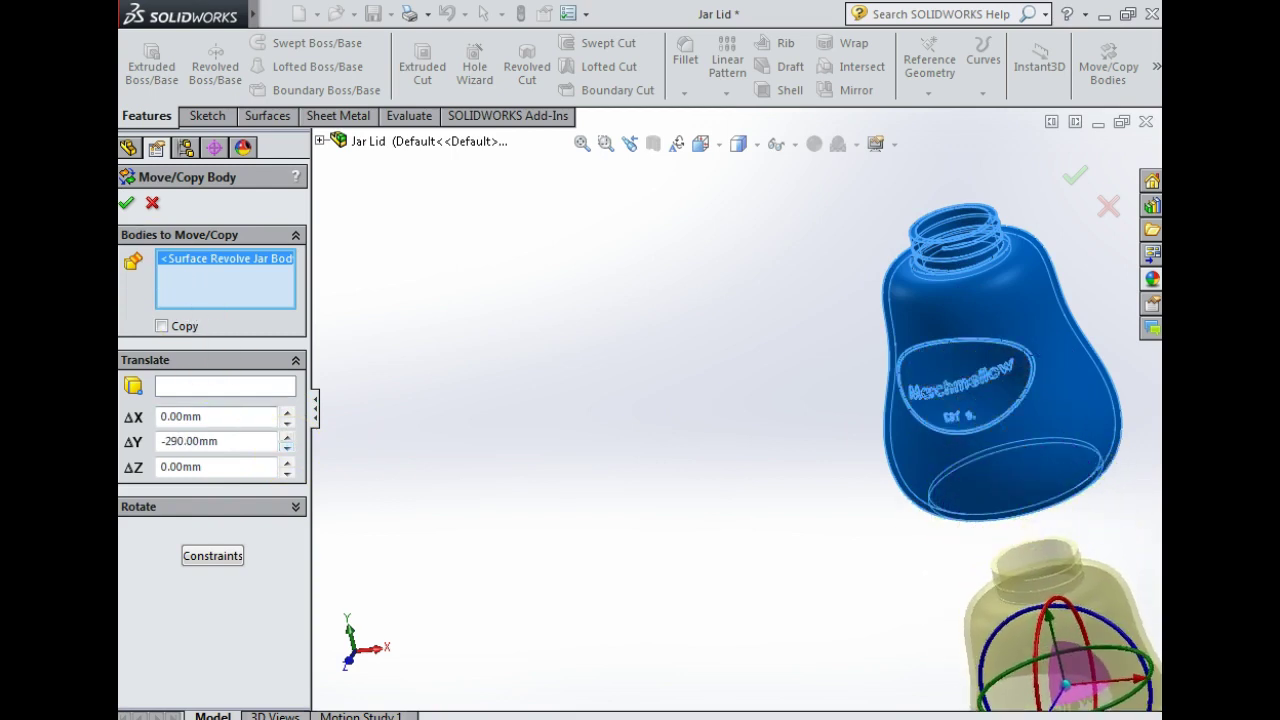
left_click(127, 205)
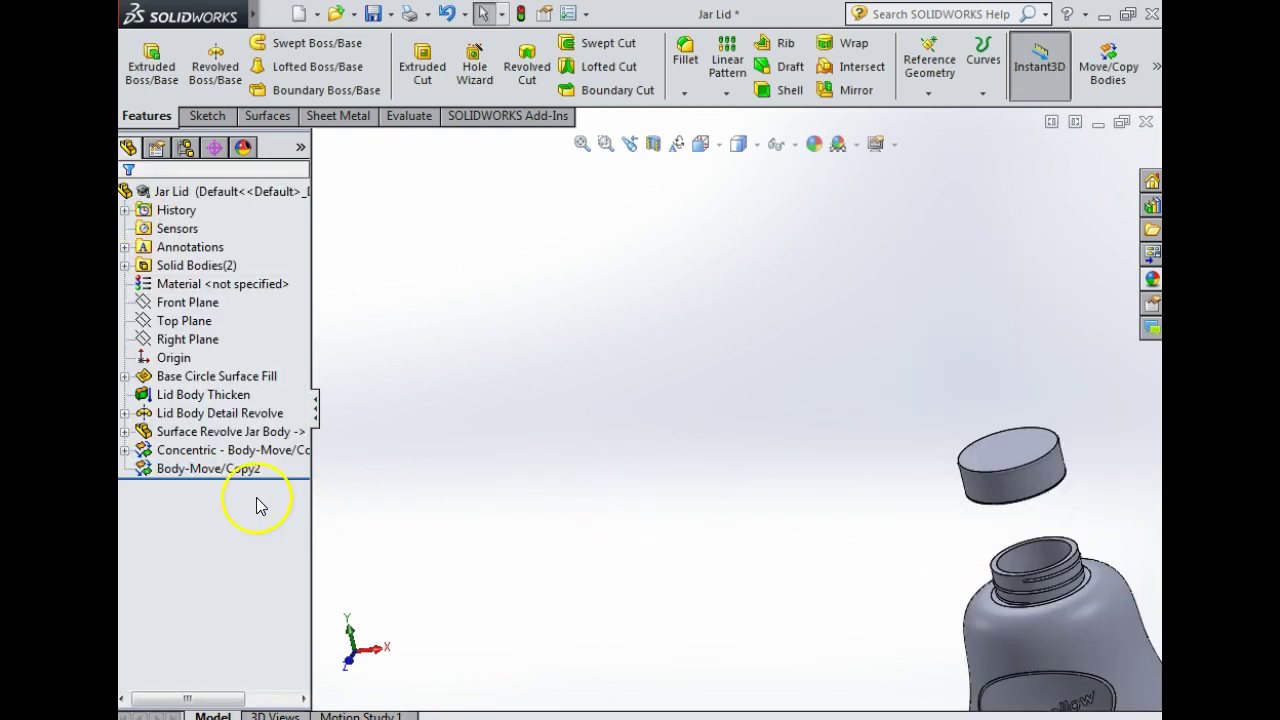
left_click(234, 470)
left_click(234, 472)
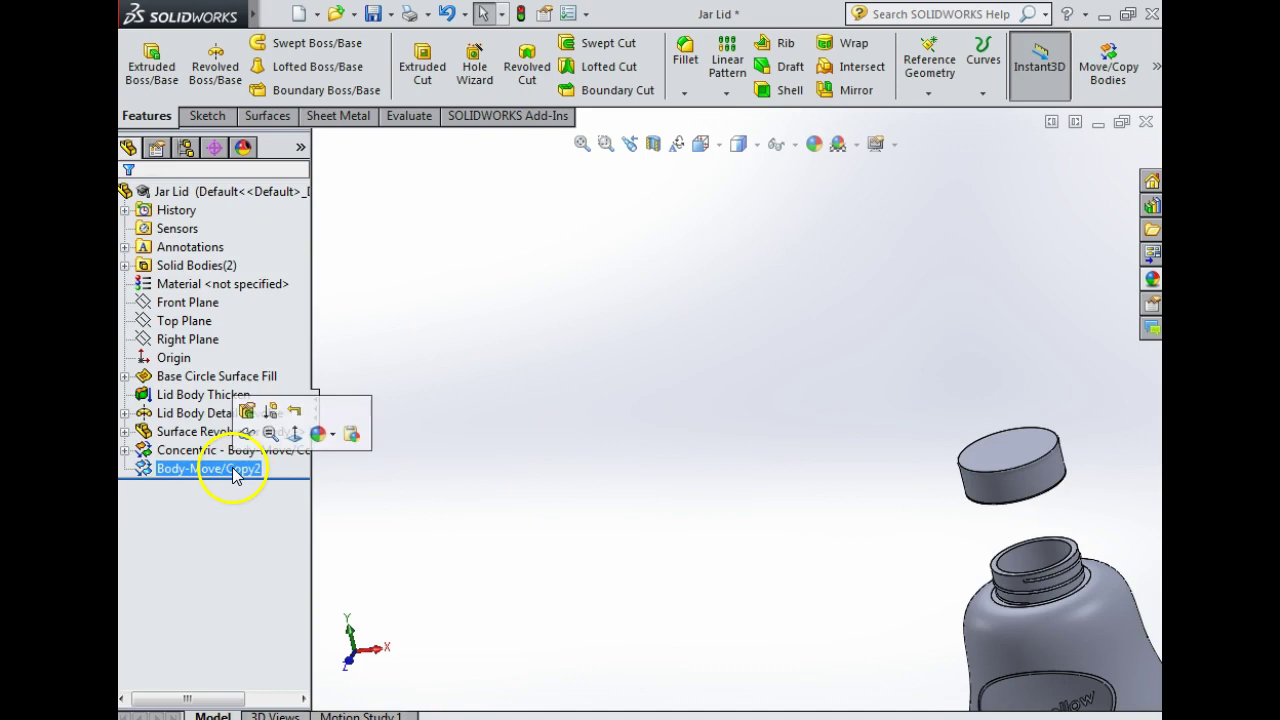
left_click(157, 468)
type("Vertical ")
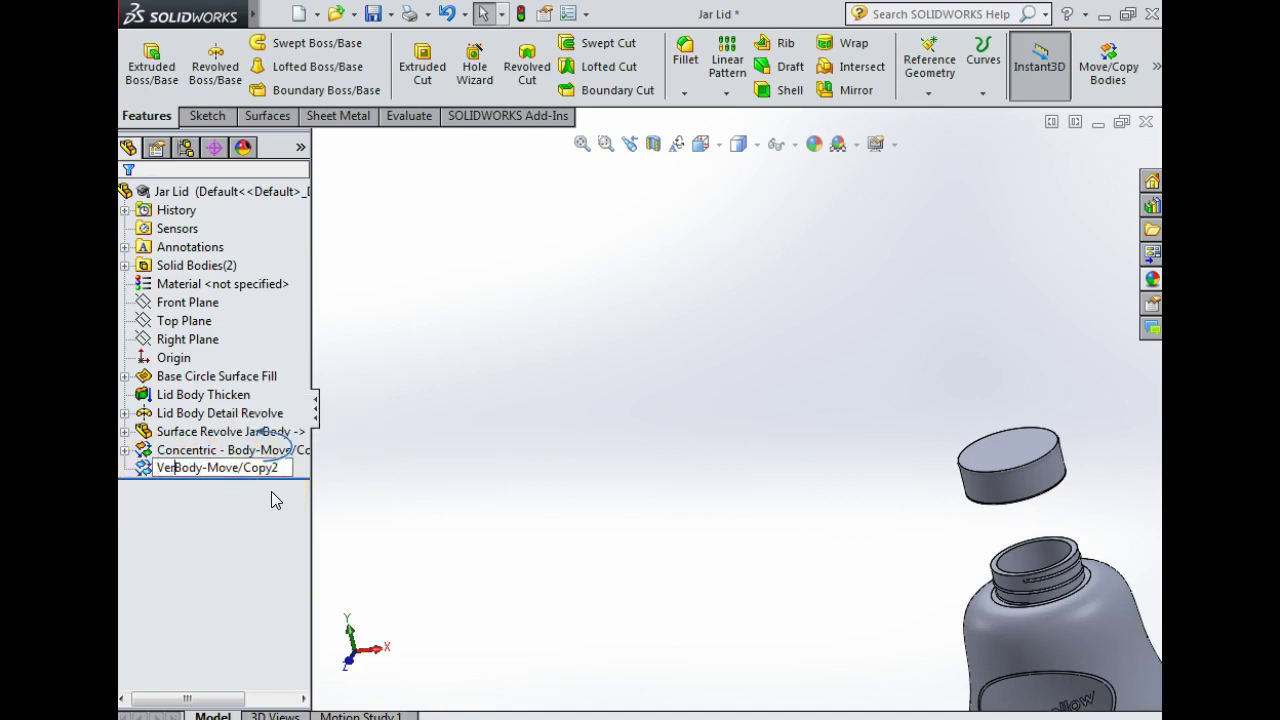
type("Move")
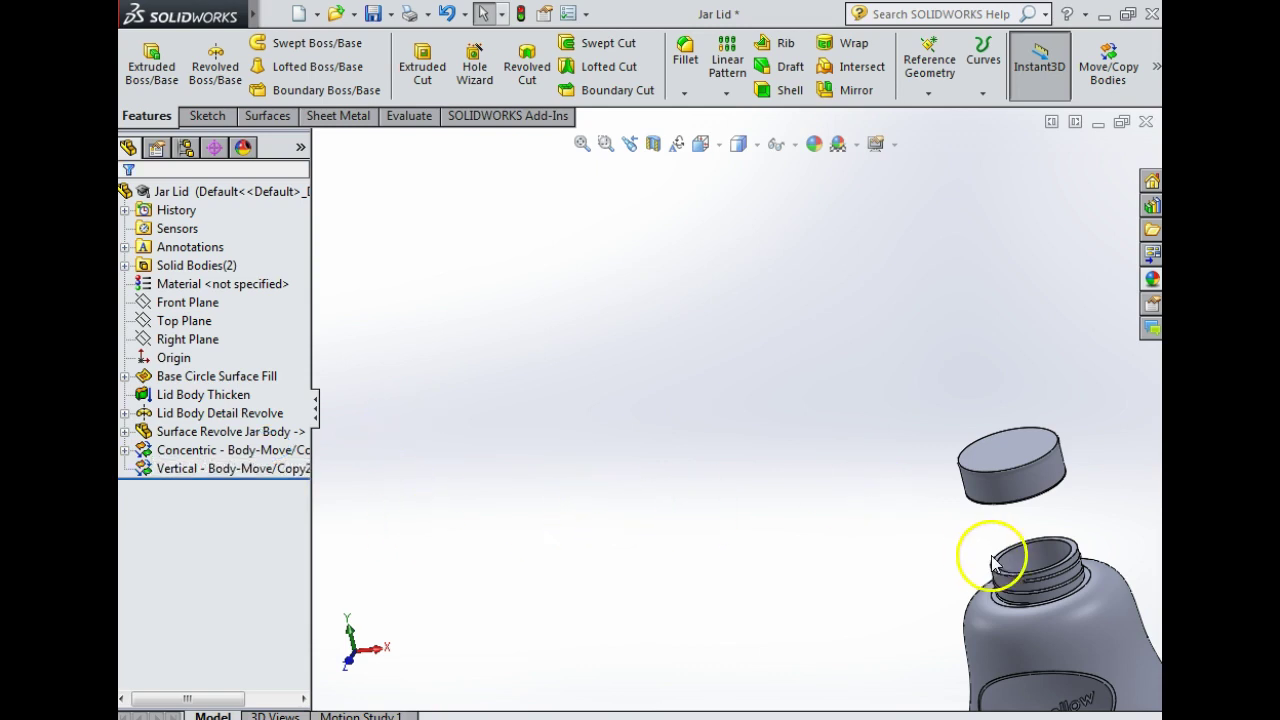
Step: Start another Move/Copy Body operation with the jar as the body to move and switch it to mate constraints
scroll(1010, 567, "down", 1)
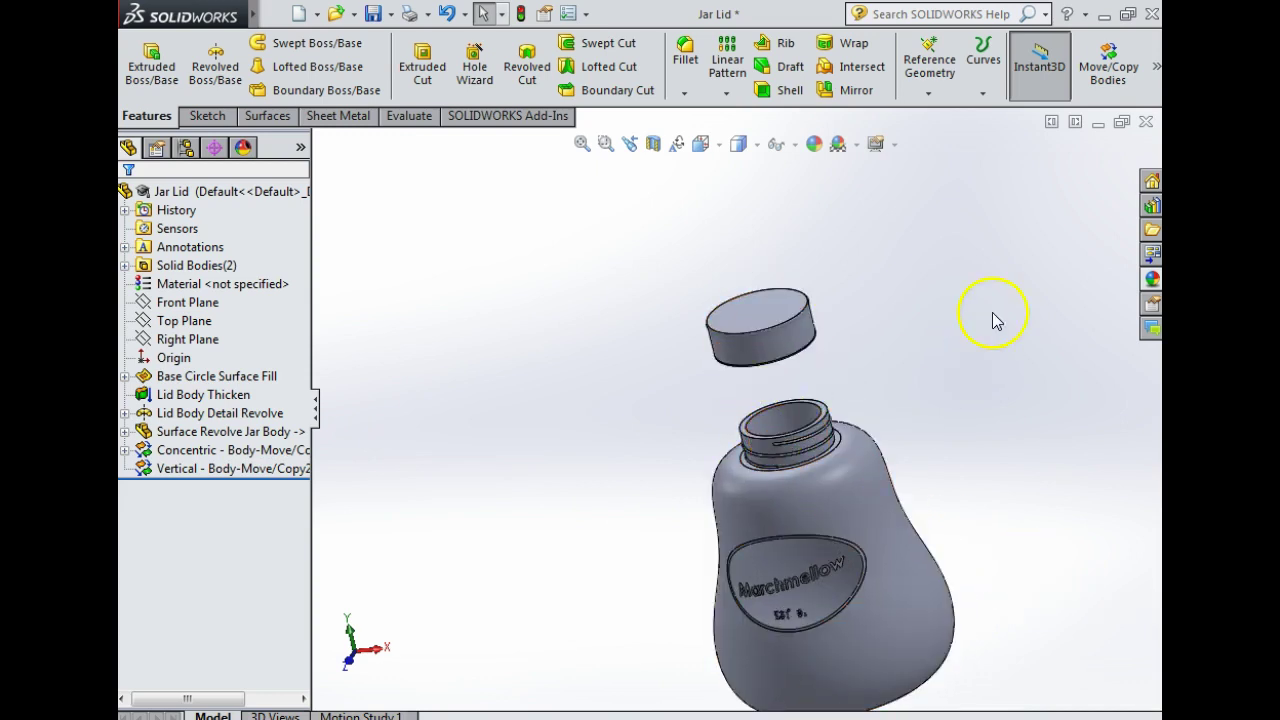
left_click(1116, 64)
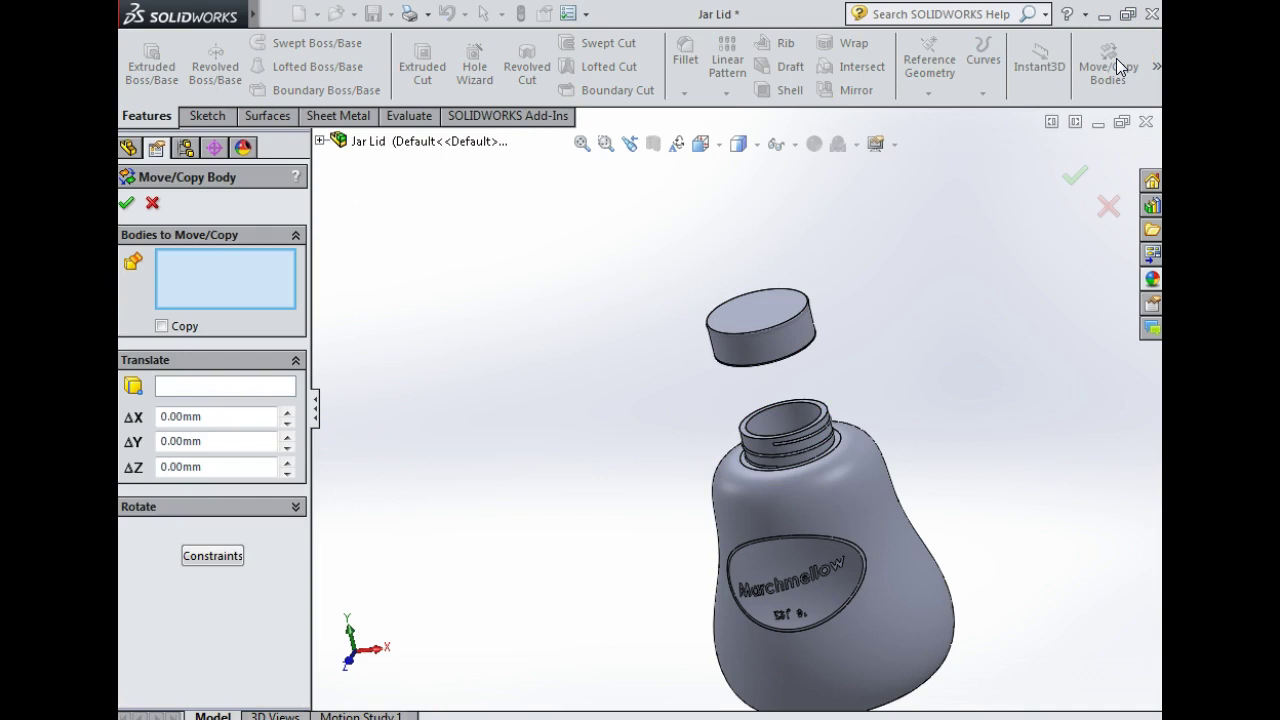
left_click(862, 498)
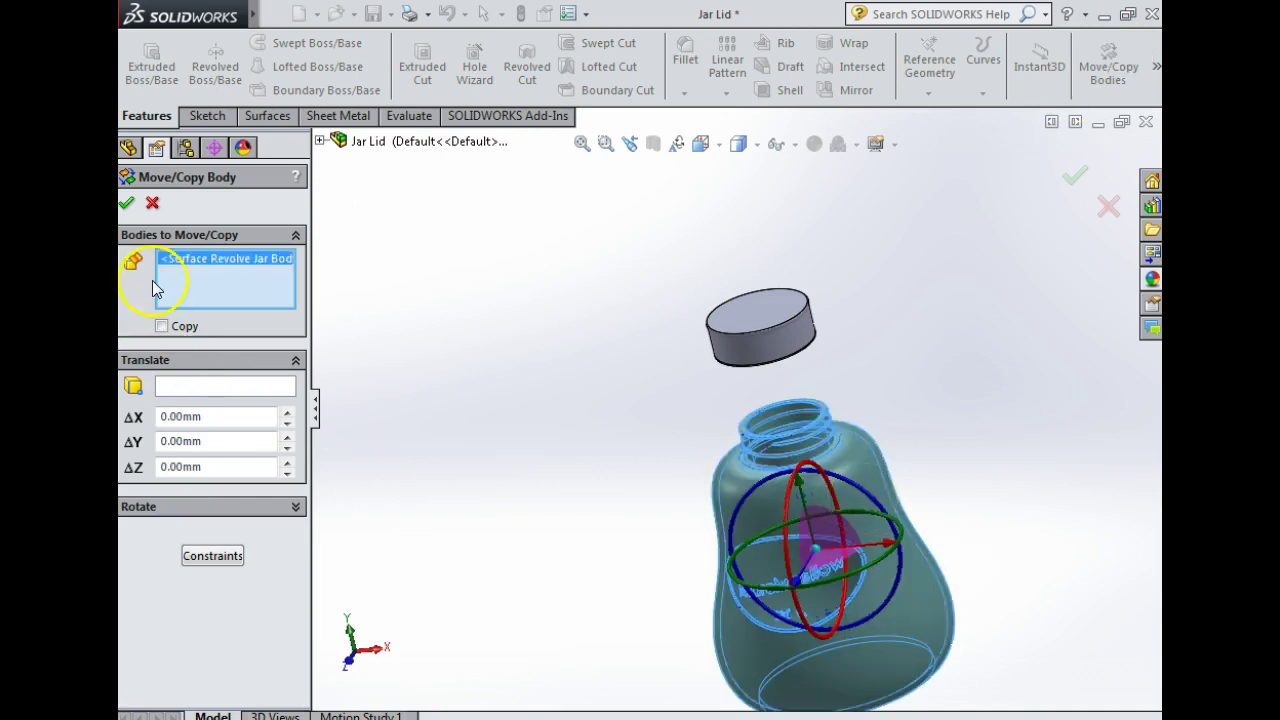
left_click(212, 556)
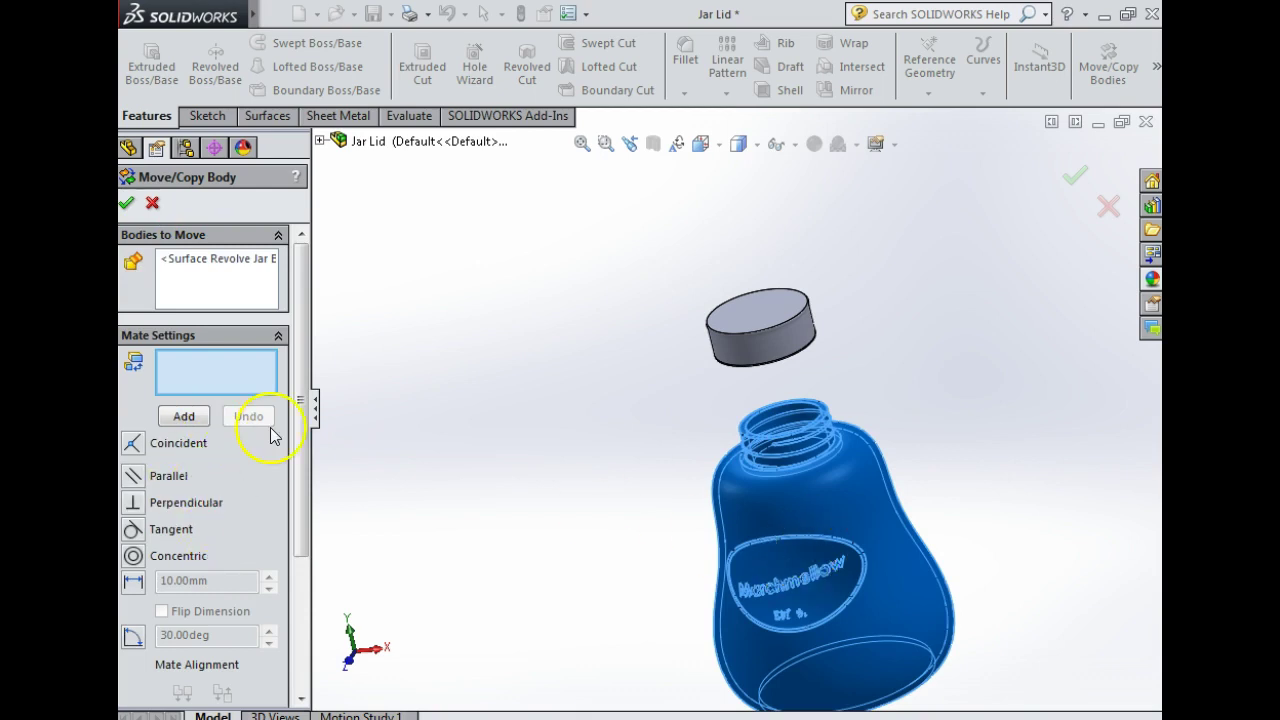
Step: Move the jar using a coincident mate between the flat shoulder face around its neck and the lid's lower rim face
scroll(707, 477, "down", 6)
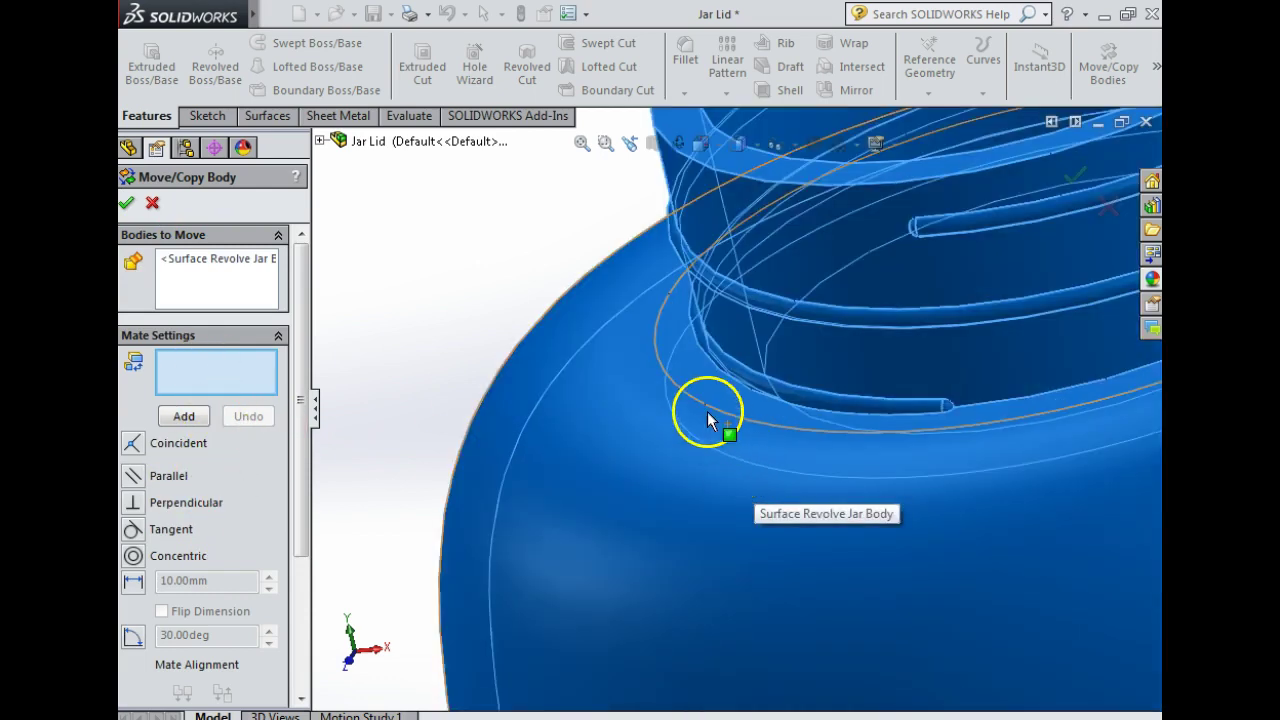
left_click(680, 358)
scroll(873, 480, "up", 5)
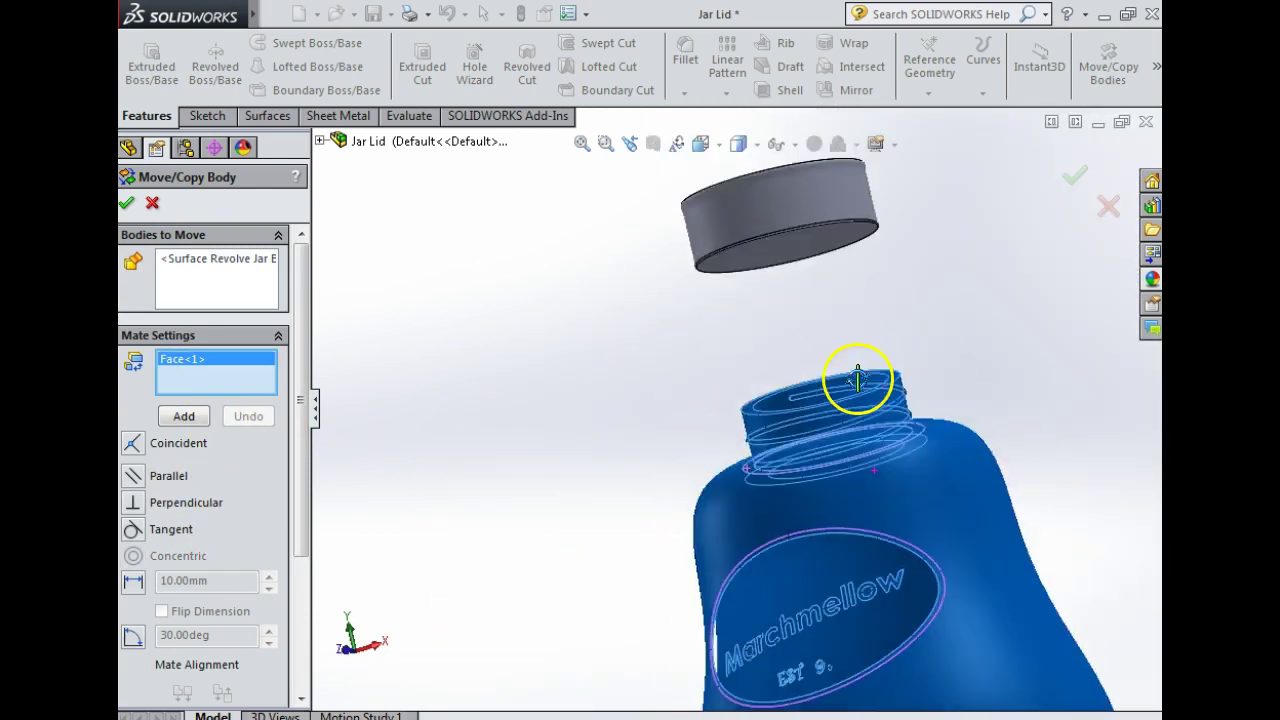
scroll(786, 349, "down", 4)
left_click(790, 331)
scroll(871, 410, "up", 5)
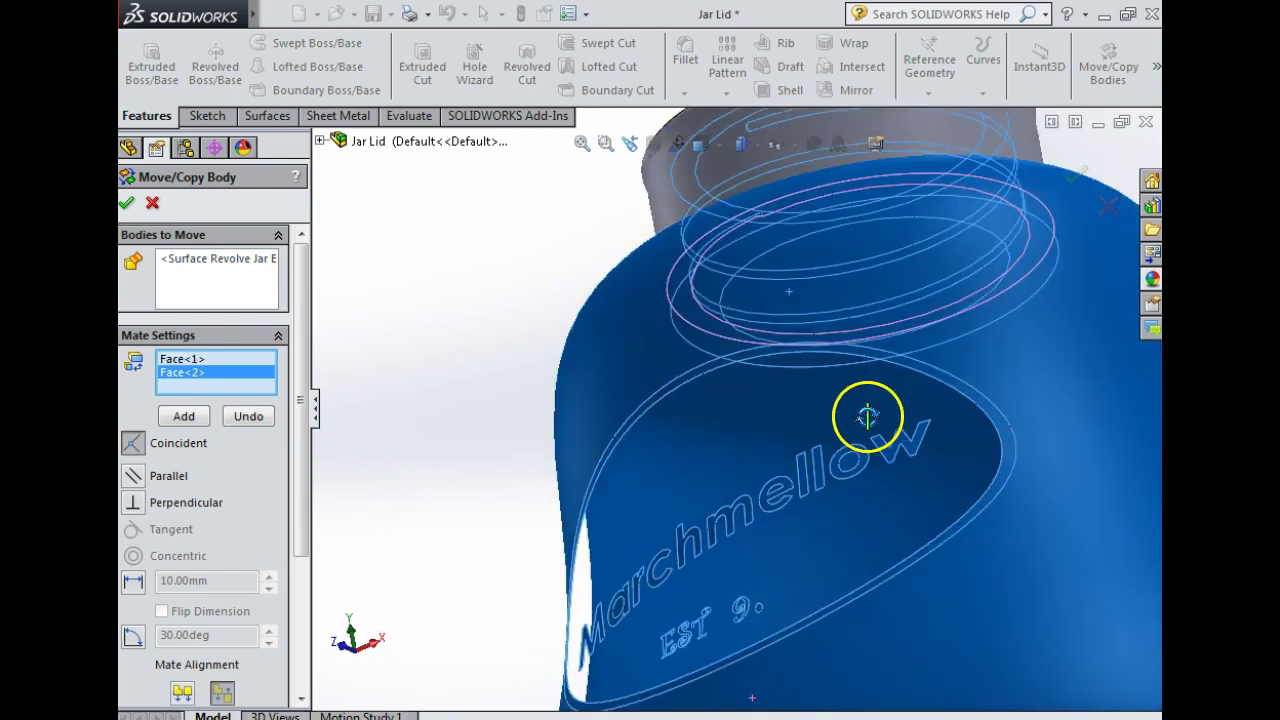
middle_click_drag(883, 440, 870, 468)
left_click(127, 204)
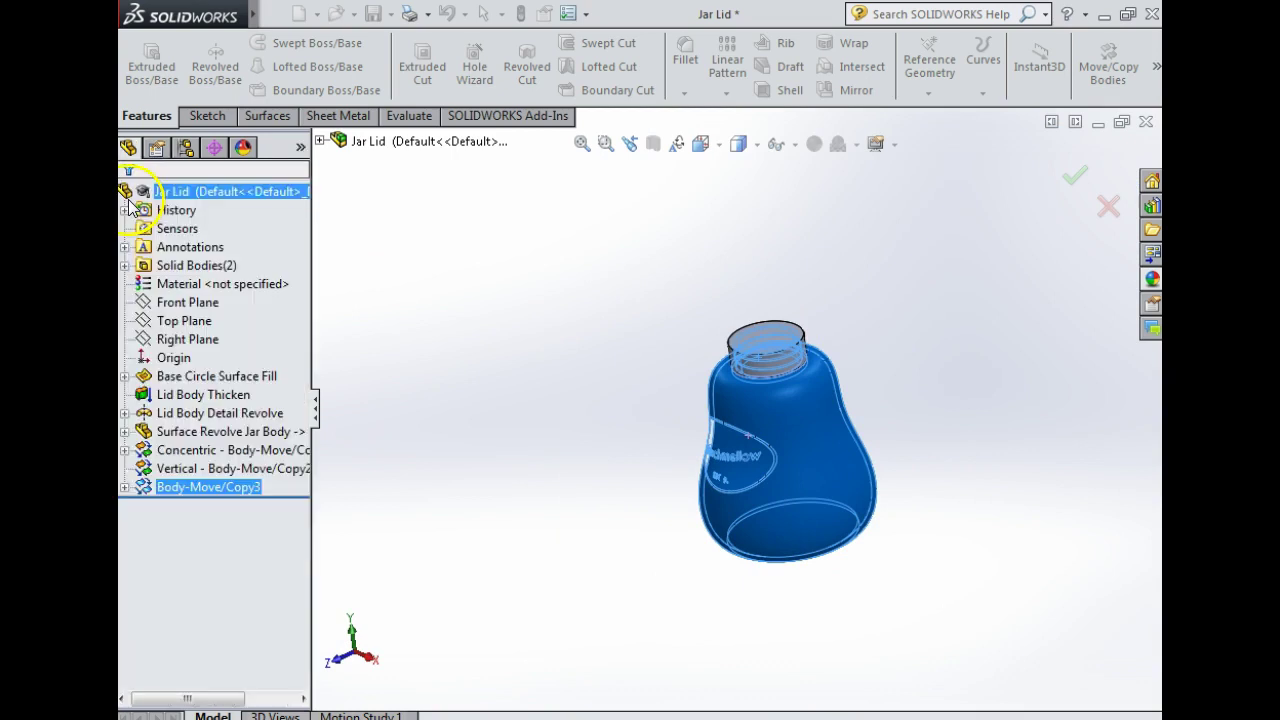
Step: Rename the new mate-based body move feature as Horizontal Mate - Body-Move/Copy3
left_click(204, 489)
left_click(167, 488)
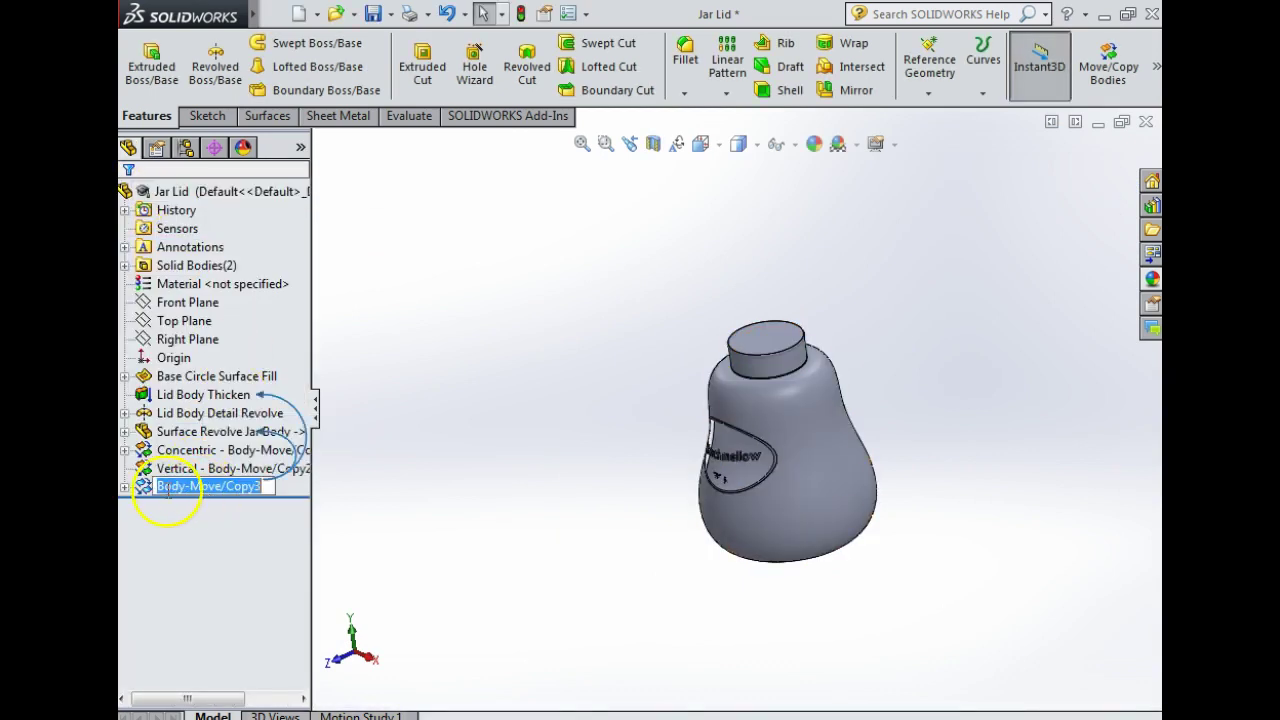
left_click(156, 487)
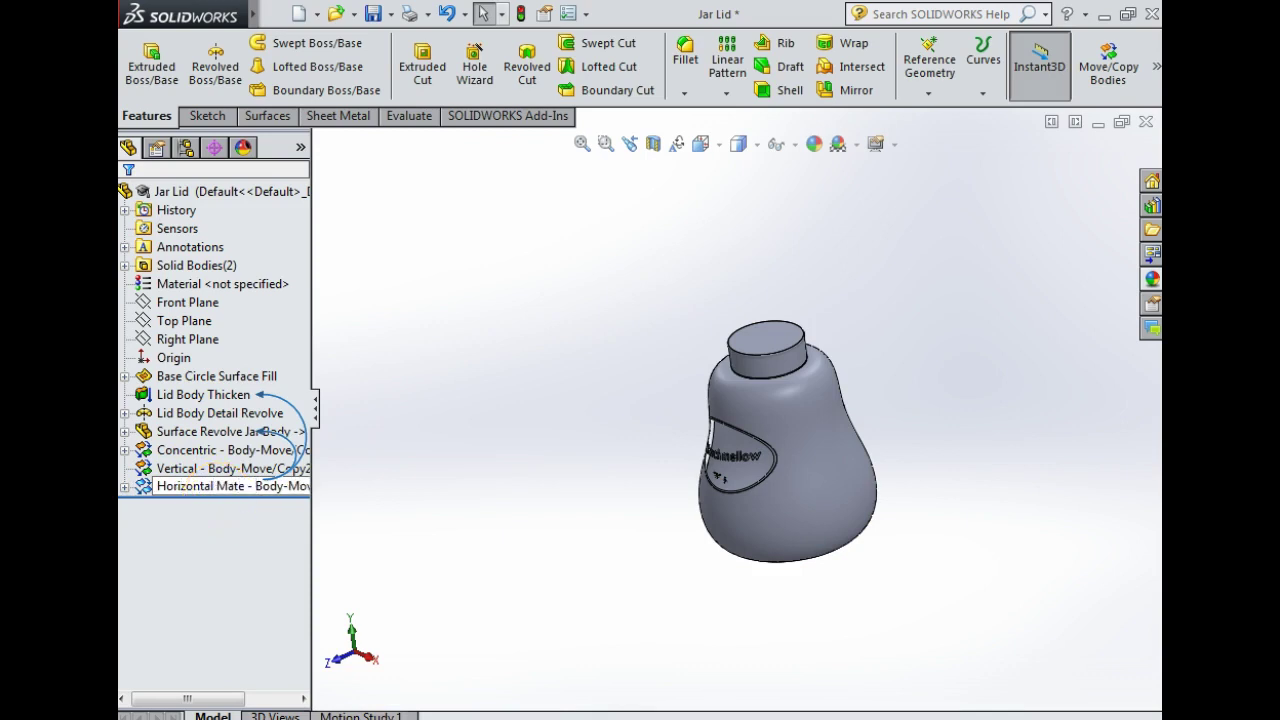
key("Return")
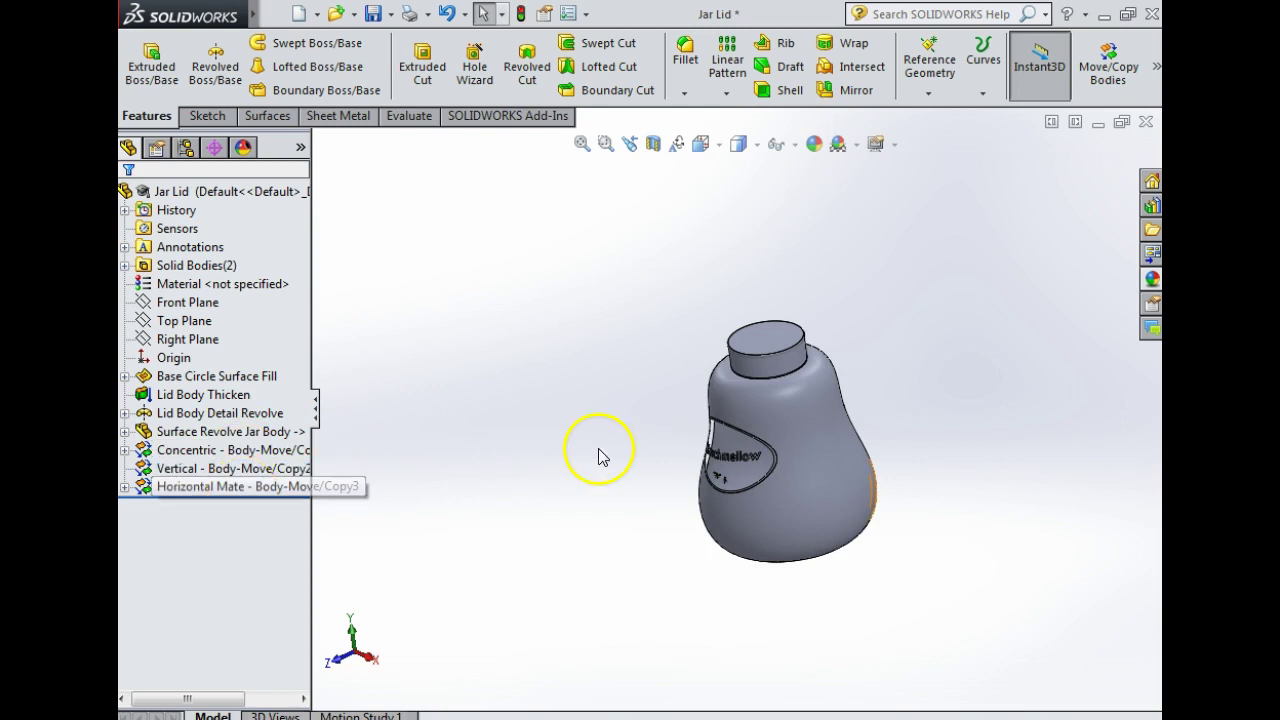
Step: Examine the fit between the lid and the jar neck in a Front Plane section preview, and discard the section
left_click(653, 143)
middle_click_drag(903, 500, 929, 400)
scroll(737, 366, "down", 8)
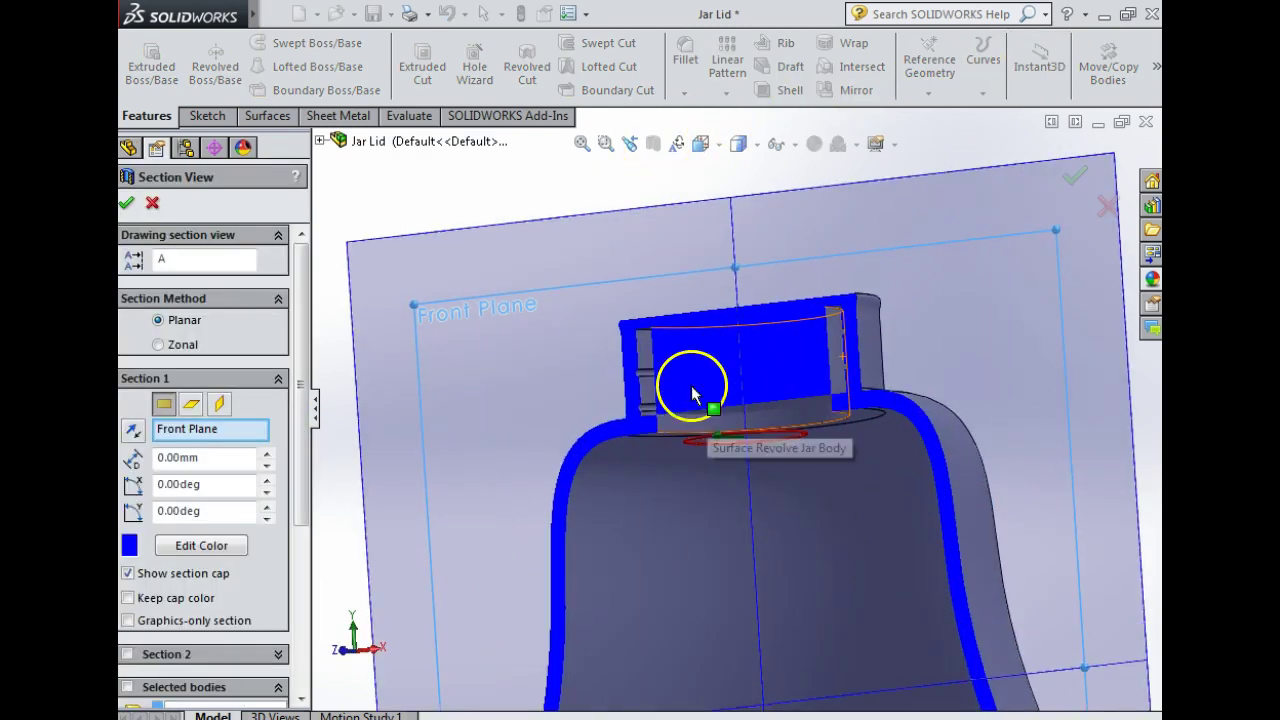
middle_click_drag(856, 368, 909, 434)
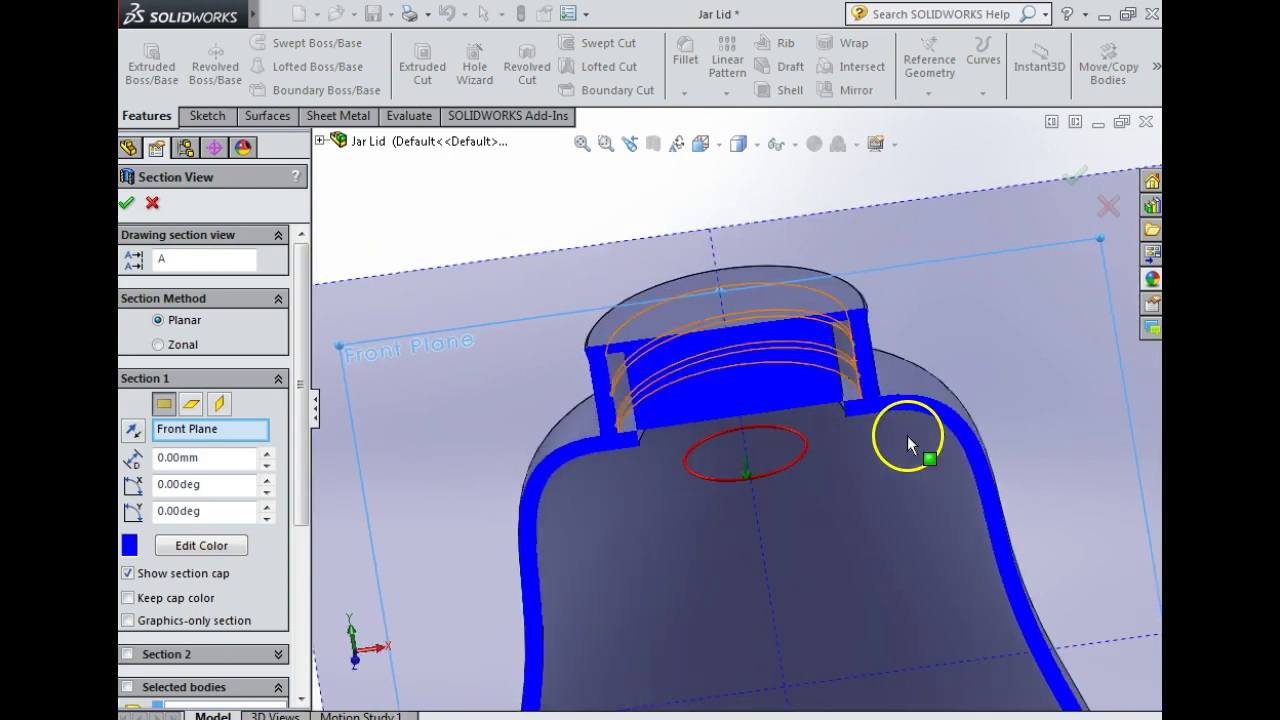
left_click(152, 205)
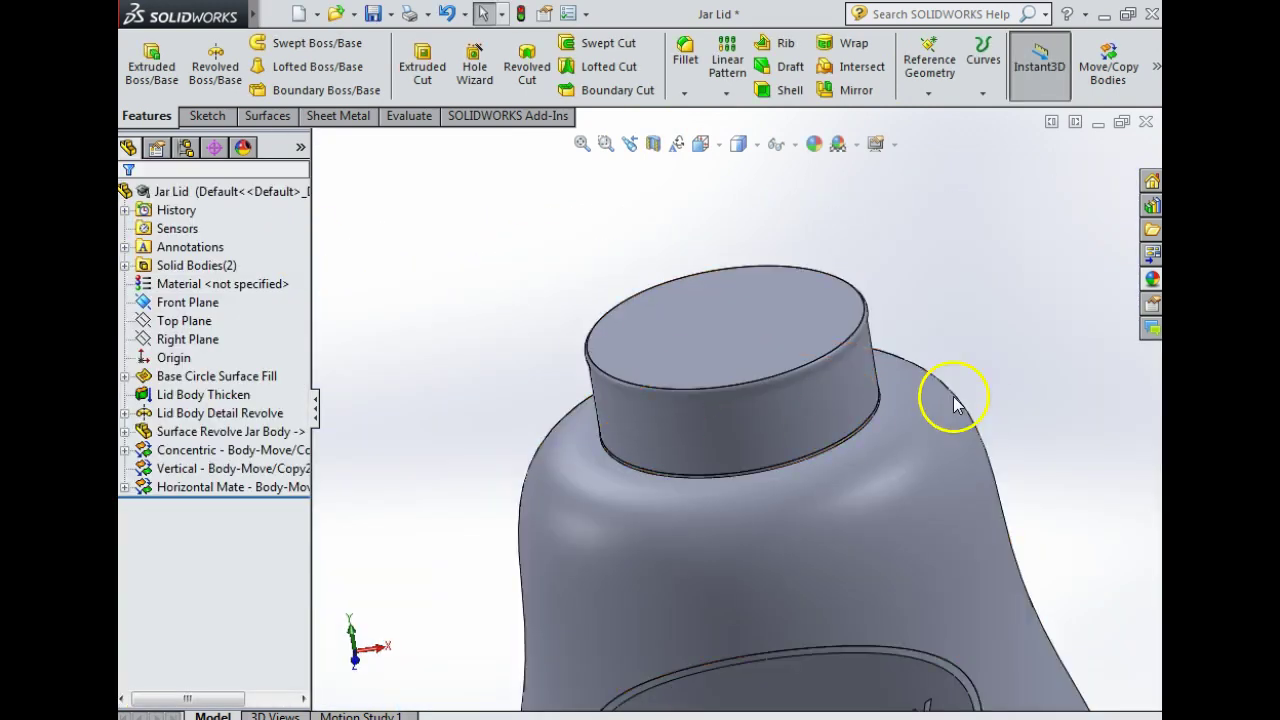
Step: Start an Intersect operation with the jar body and the lid body selected and compute their regions
scroll(914, 466, "up", 6)
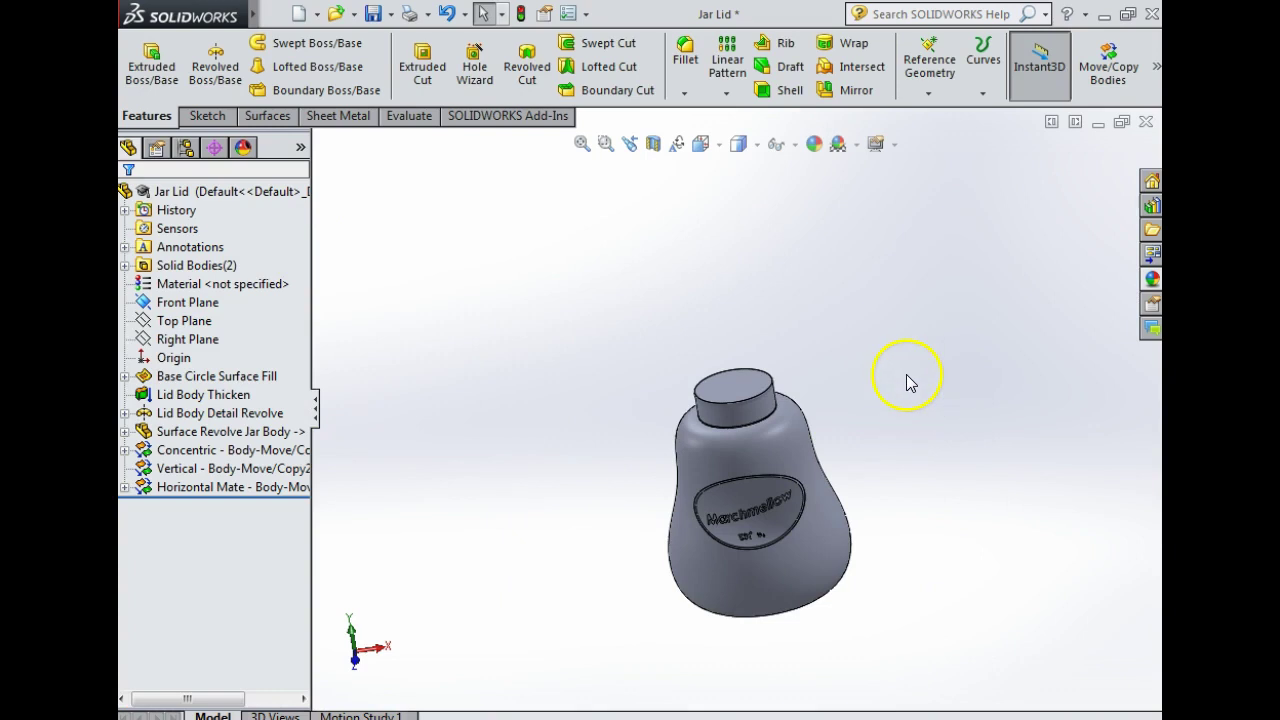
left_click(860, 70)
left_click(780, 462)
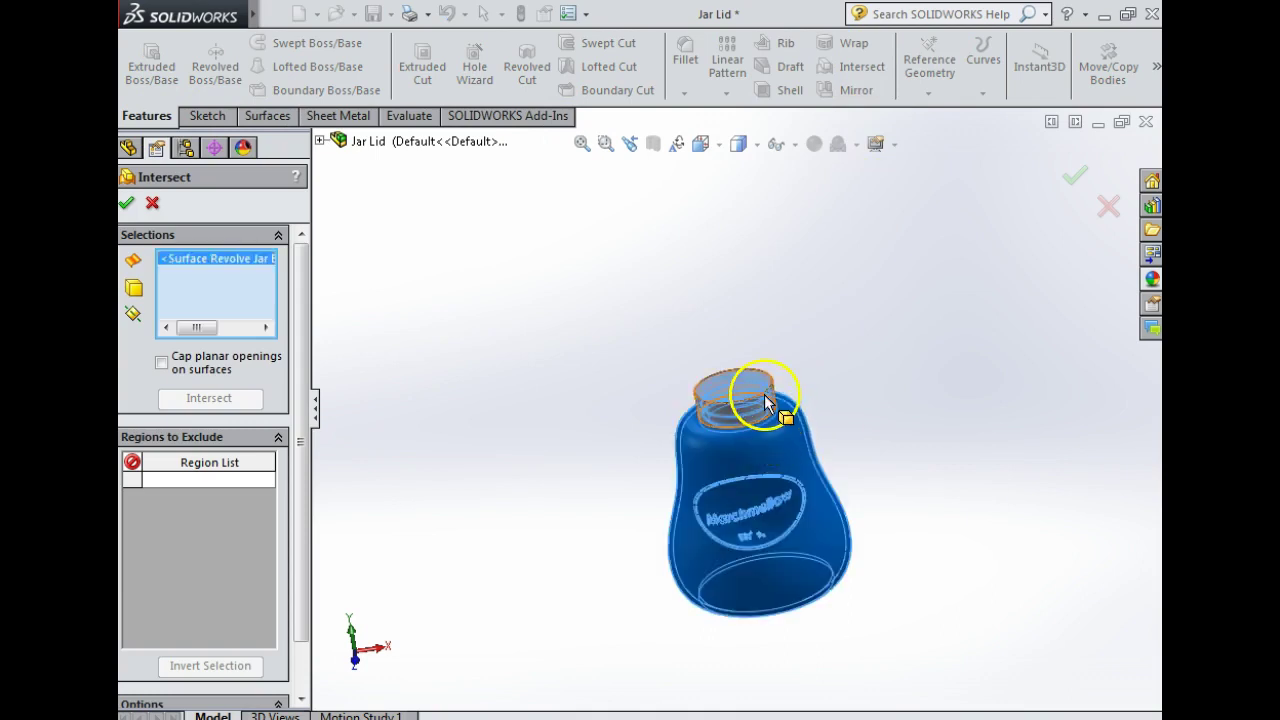
left_click(792, 392)
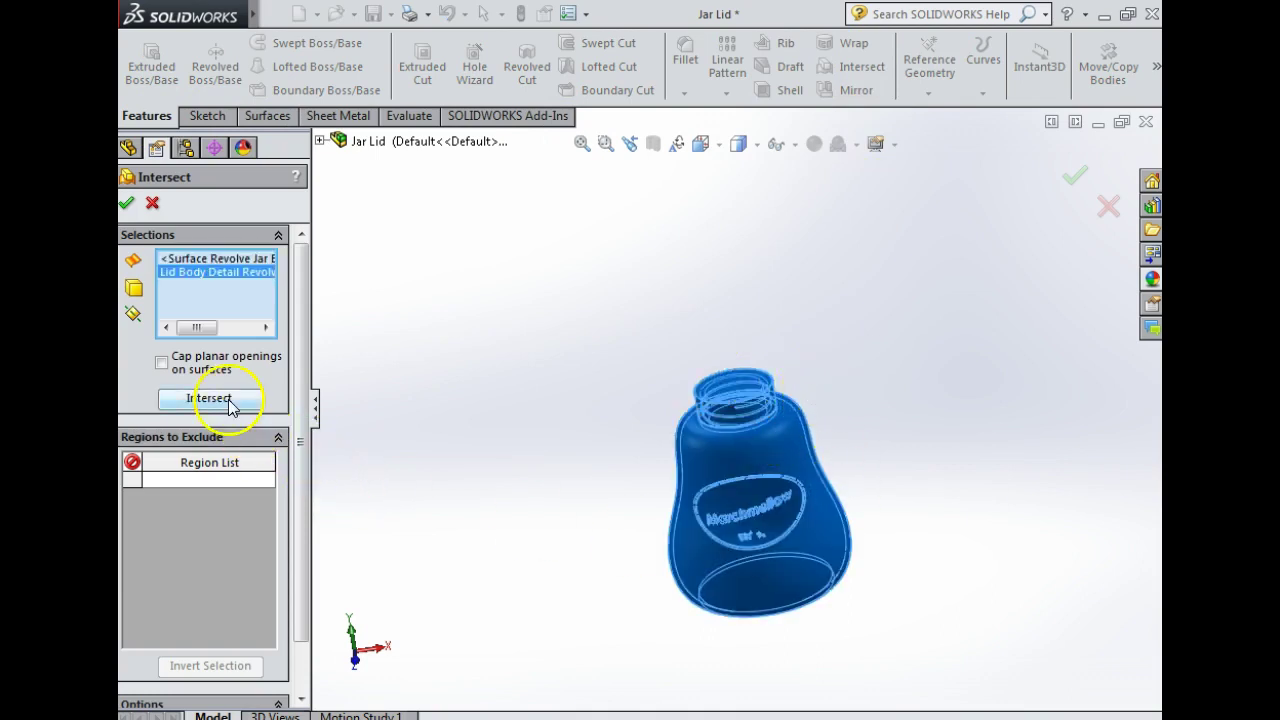
left_click(229, 402)
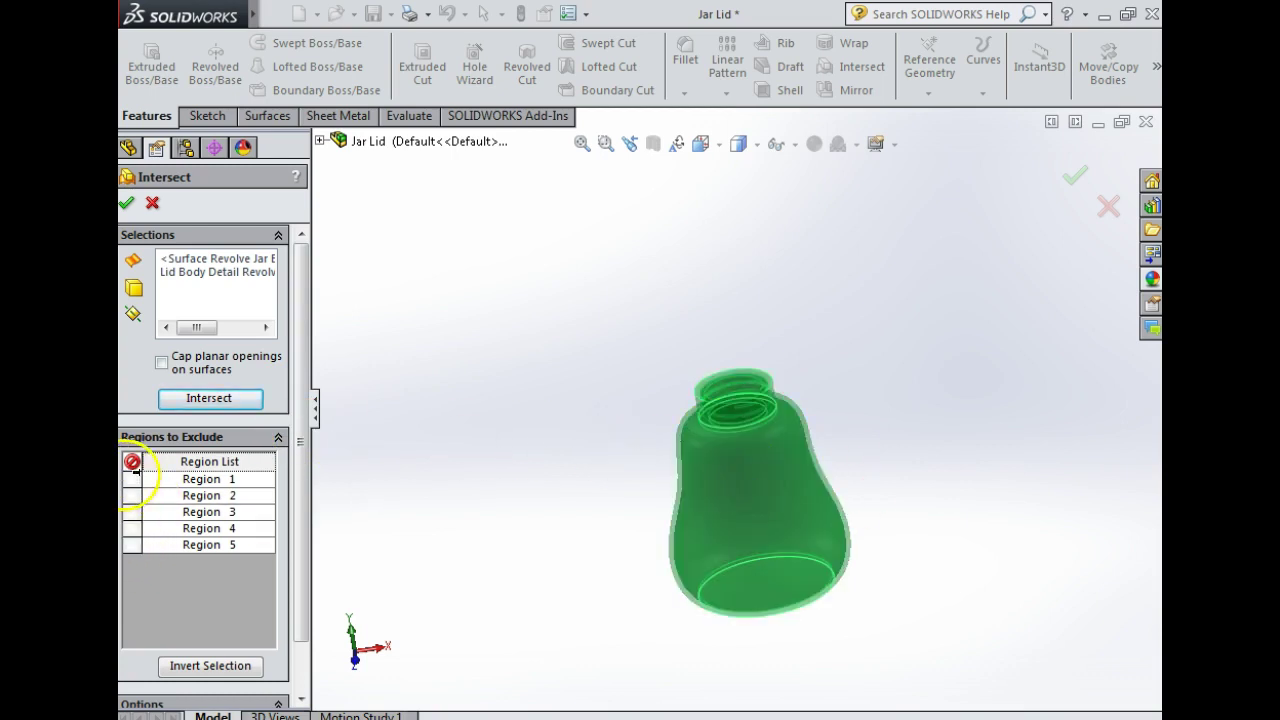
Step: Exclude Regions 1, 3, 4 and 5 from the intersection, keeping only Region 2, and accept the feature
left_click(137, 481)
scroll(612, 513, "down", 3)
left_click(133, 495)
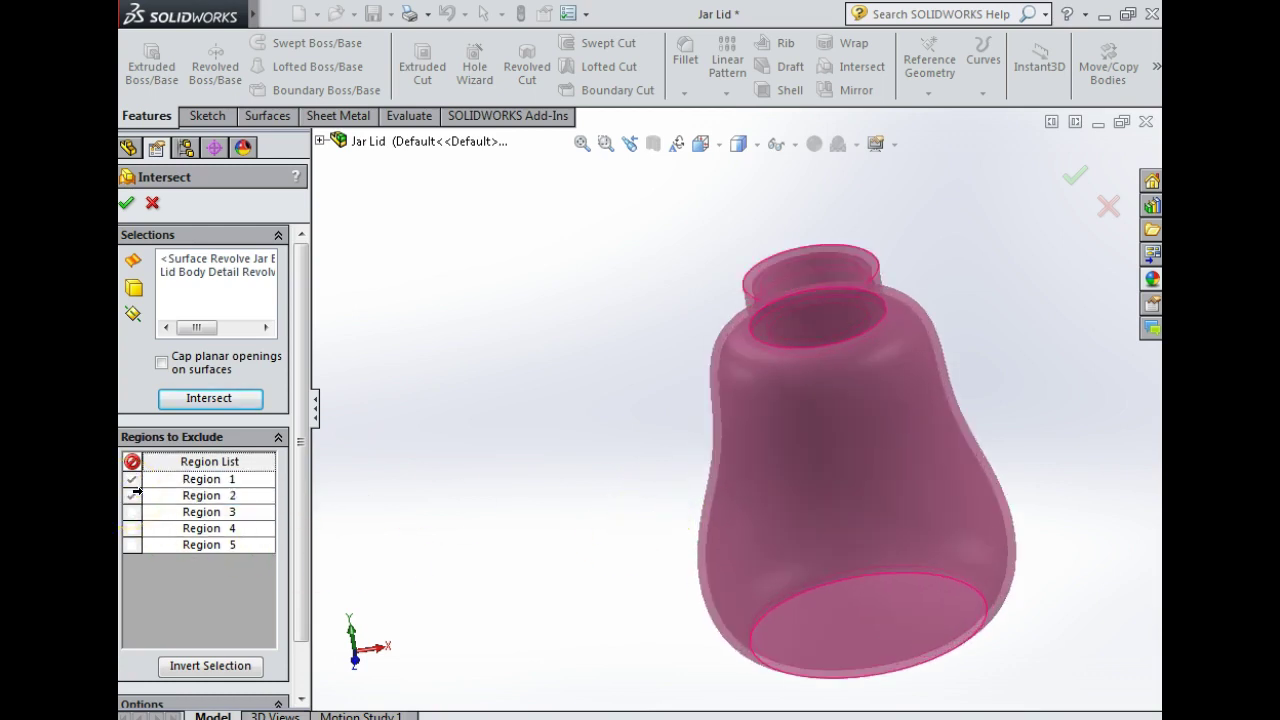
left_click(133, 494)
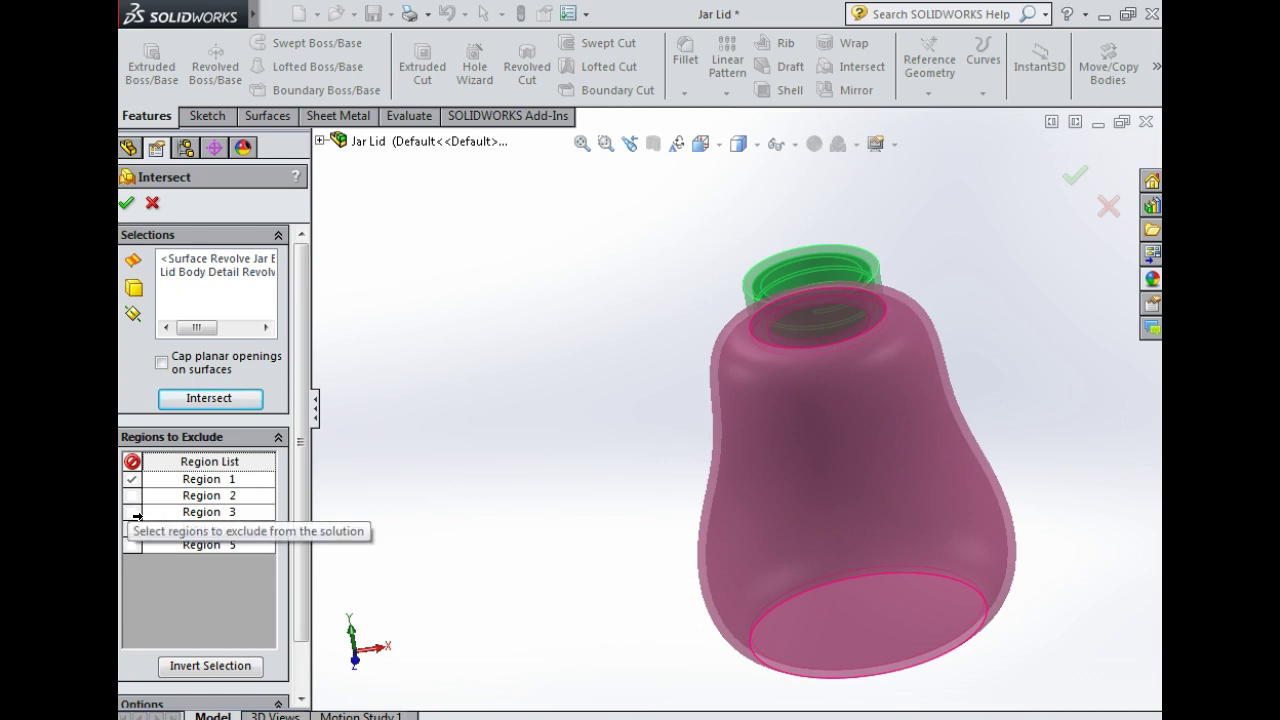
left_click(134, 512)
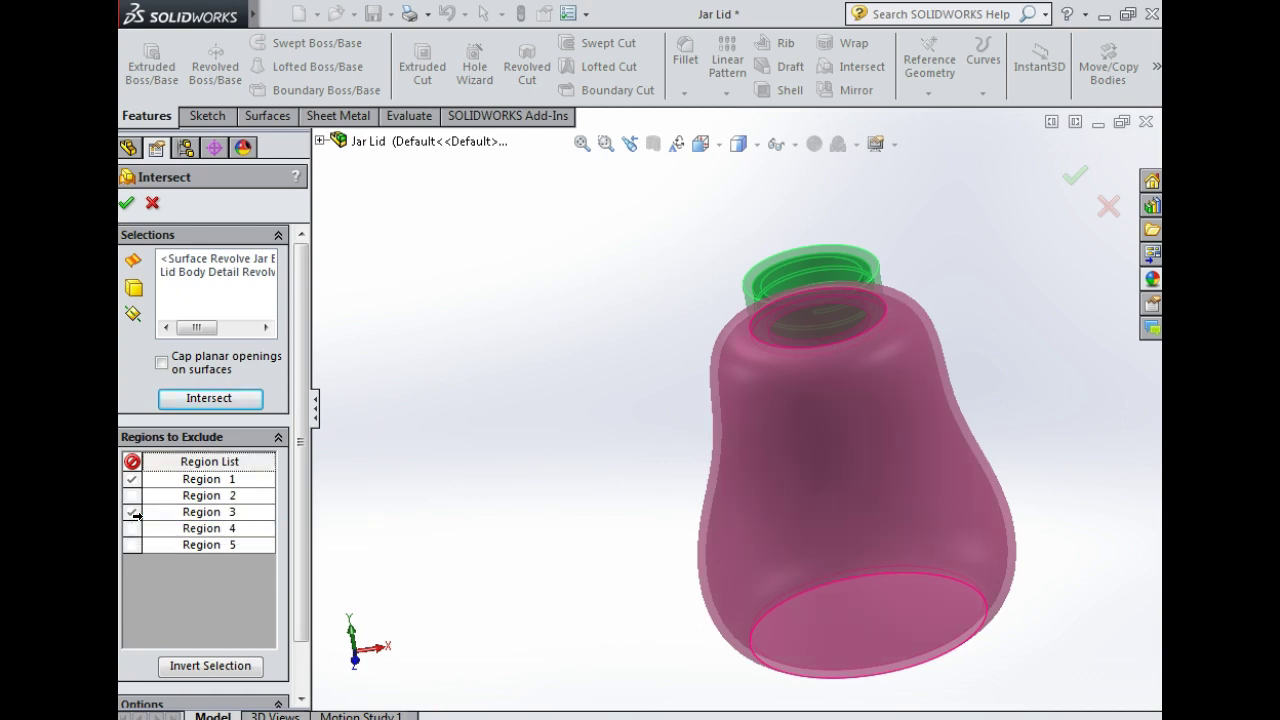
left_click(133, 529)
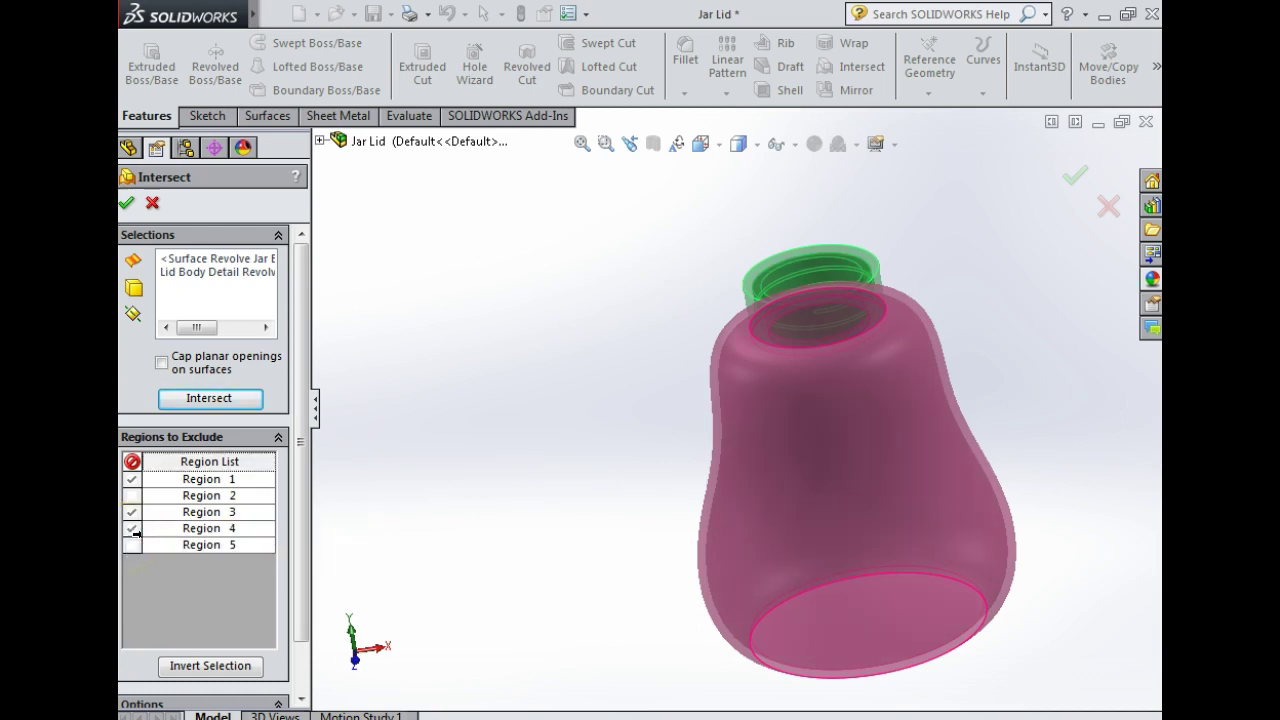
left_click(124, 548)
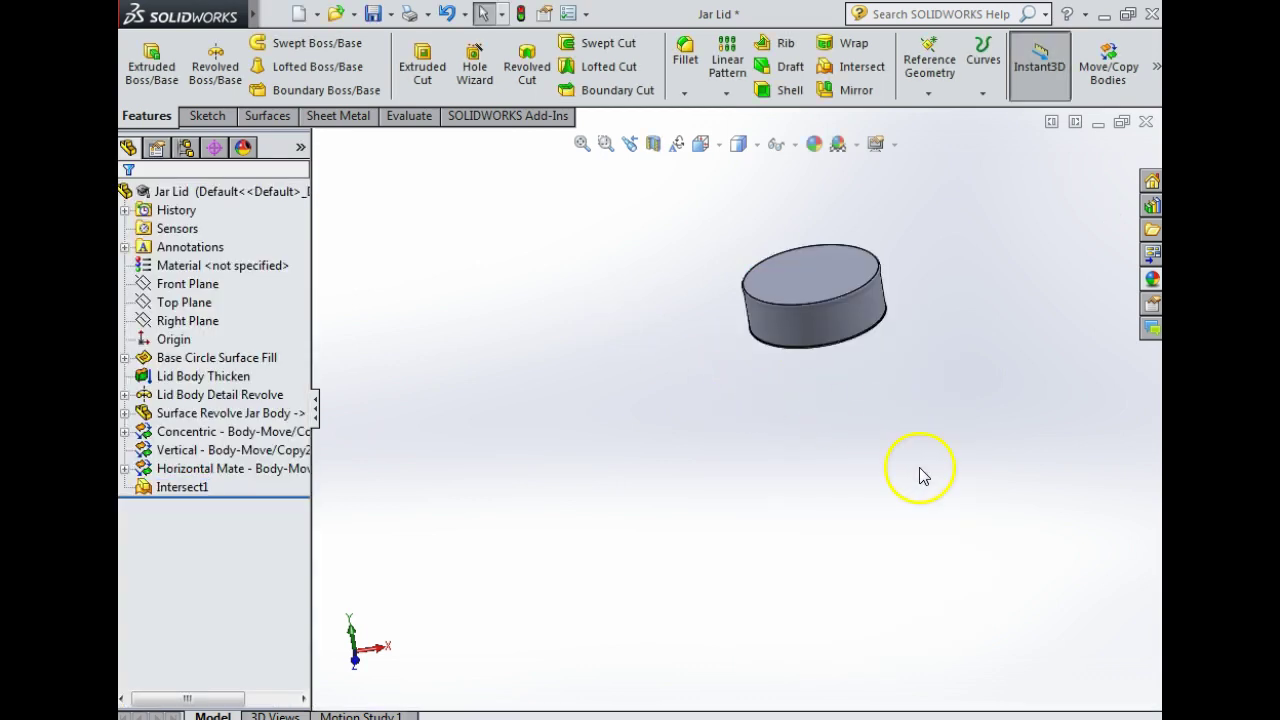
Step: Inspect the underside of the intersected lid and rename the intersect feature as Intersect of jar body & lid
middle_click_drag(920, 475, 805, 300)
scroll(849, 363, "down", 5)
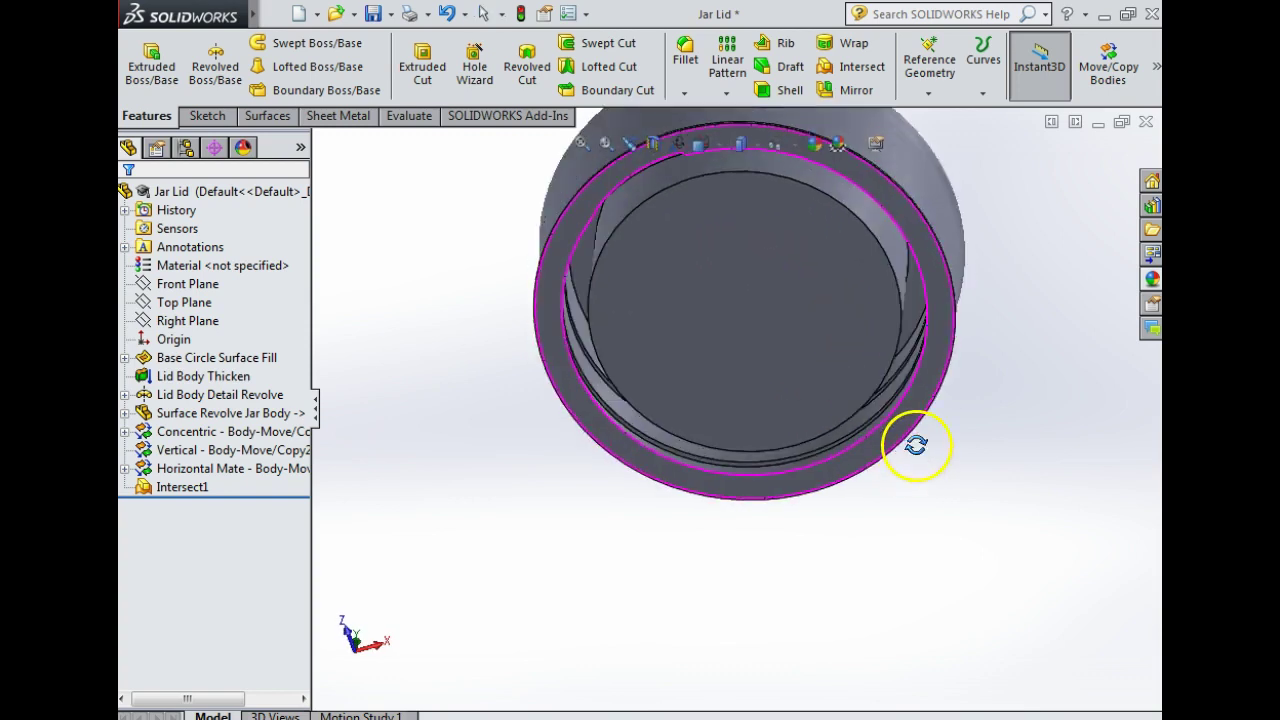
middle_click_drag(916, 445, 963, 449)
scroll(963, 449, "up", 3)
scroll(909, 291, "down", 3)
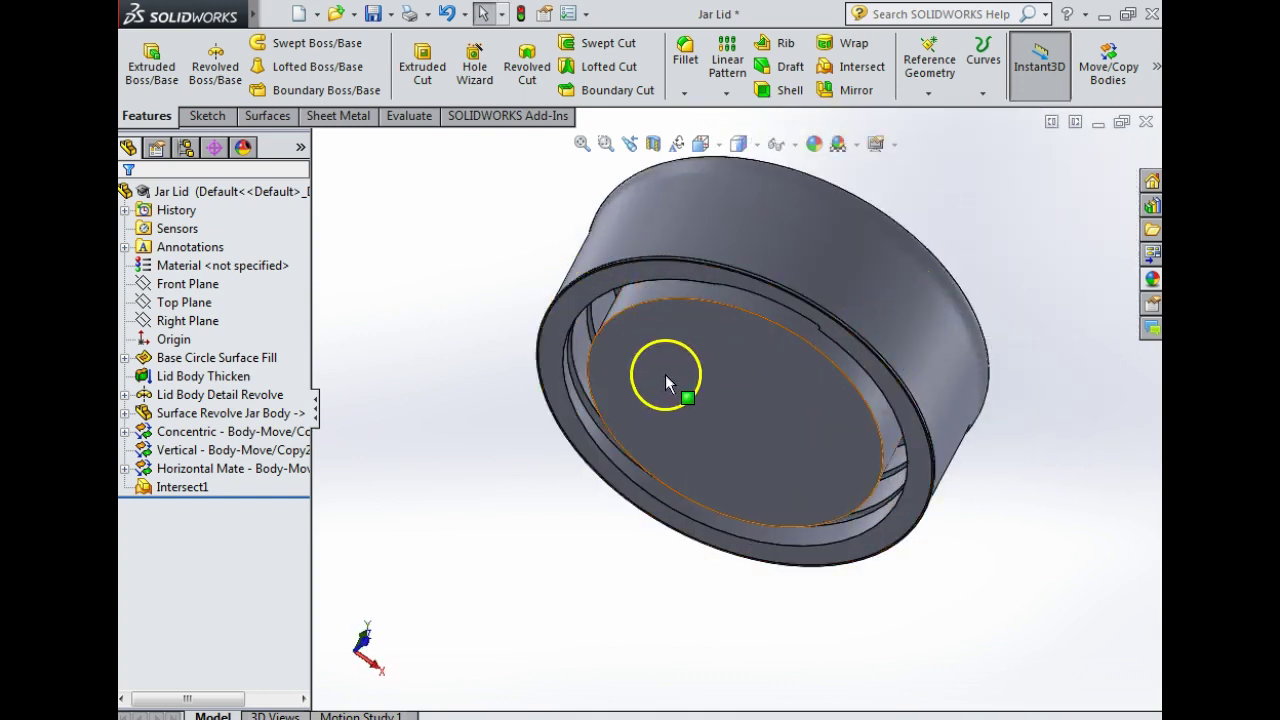
left_click(207, 492)
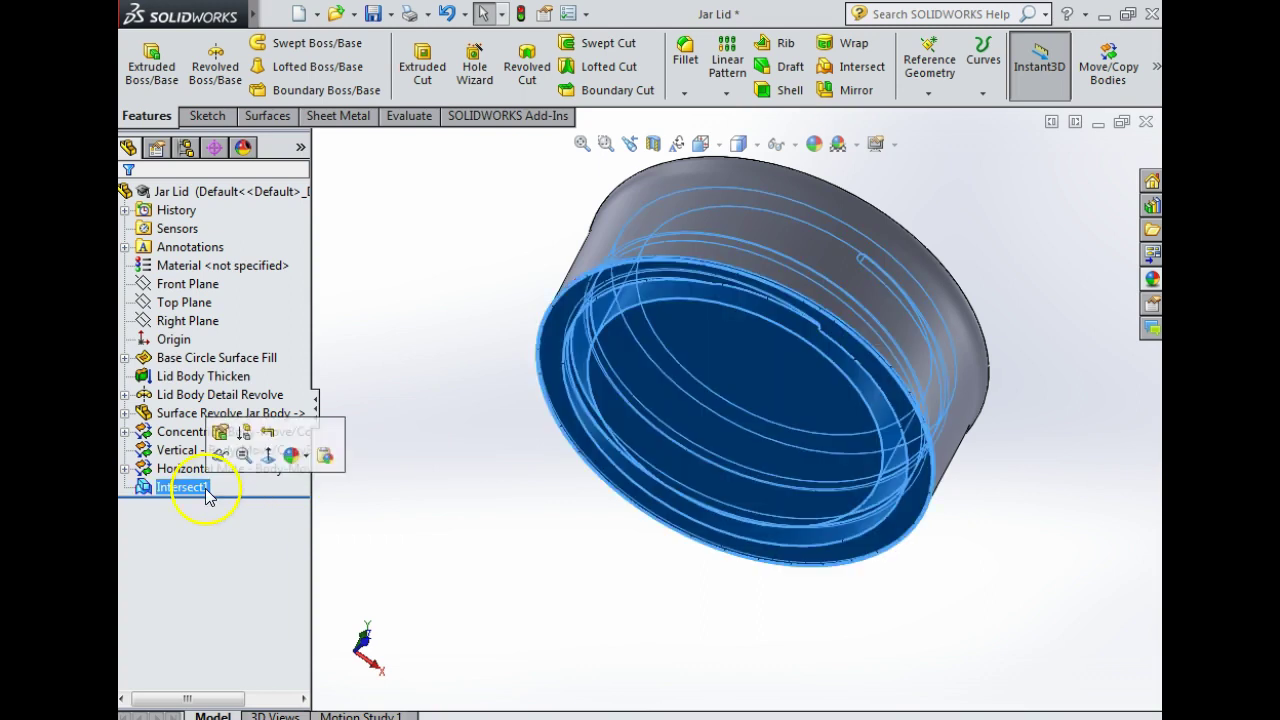
left_click_drag(207, 492, 258, 492)
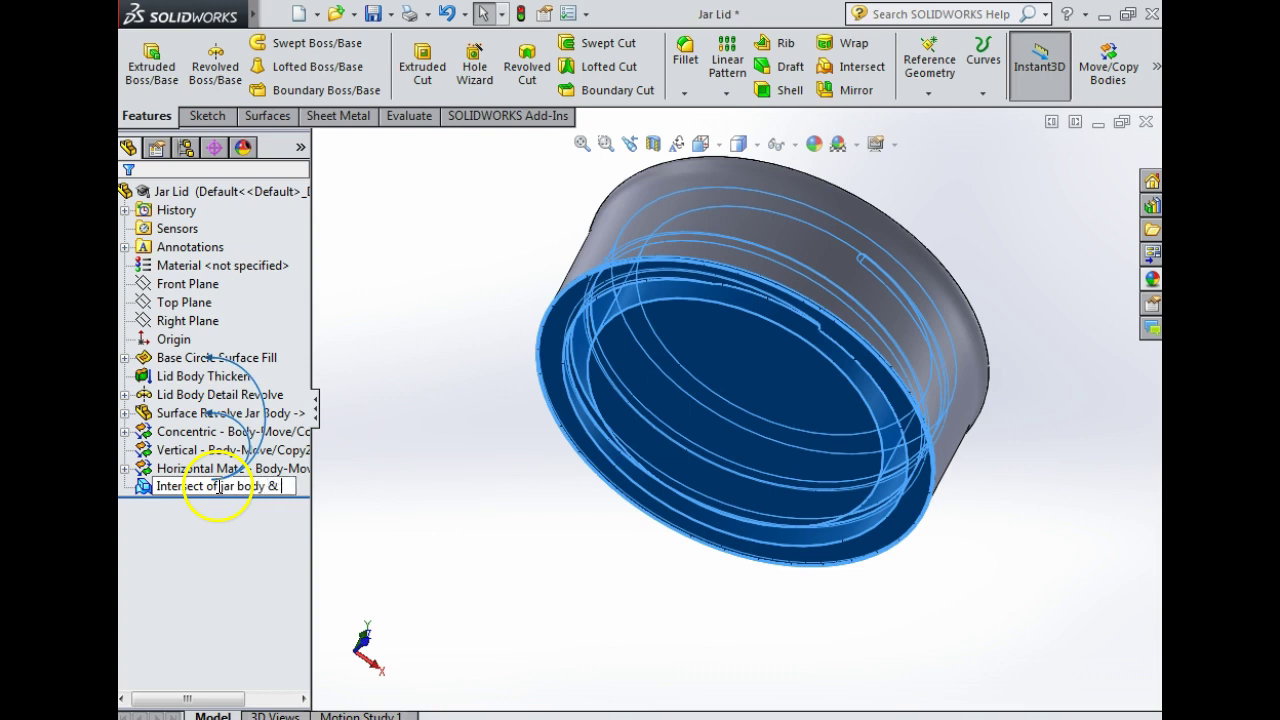
left_click(476, 482)
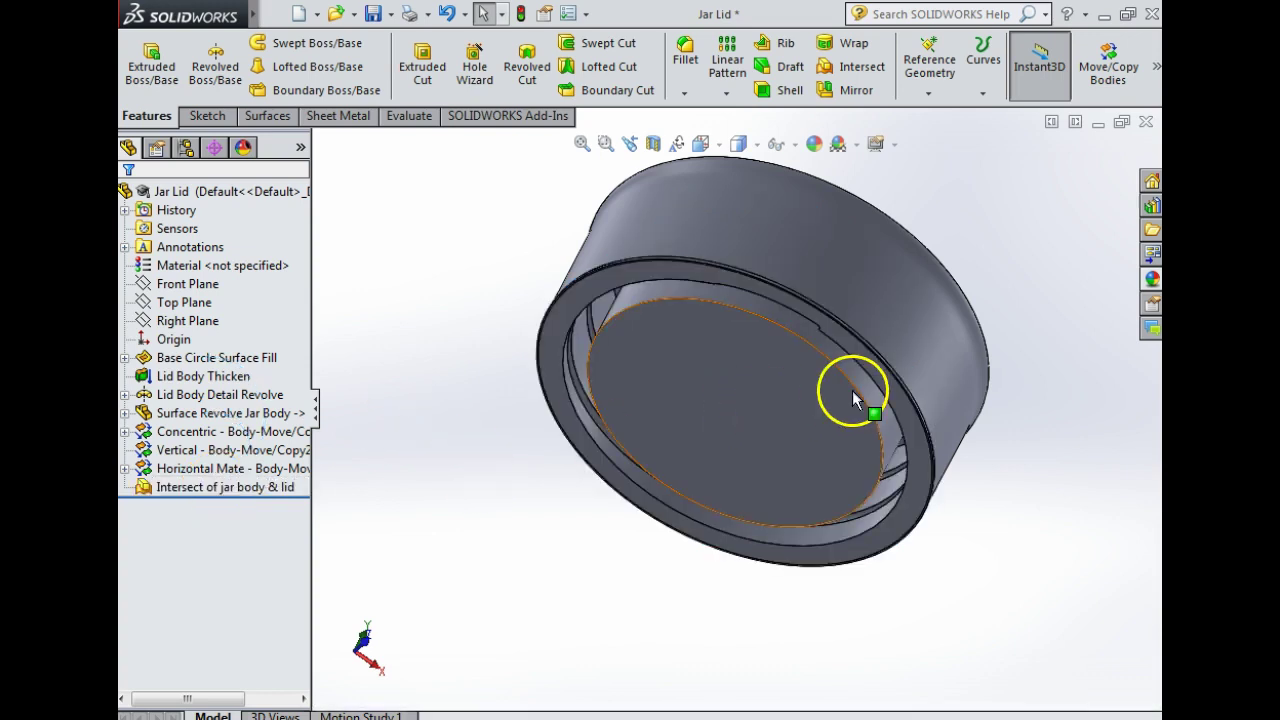
Step: Sketch a circle of about 30 mm radius on the flat circular face inside the lid, centred on the origin
middle_click_drag(850, 490, 814, 409)
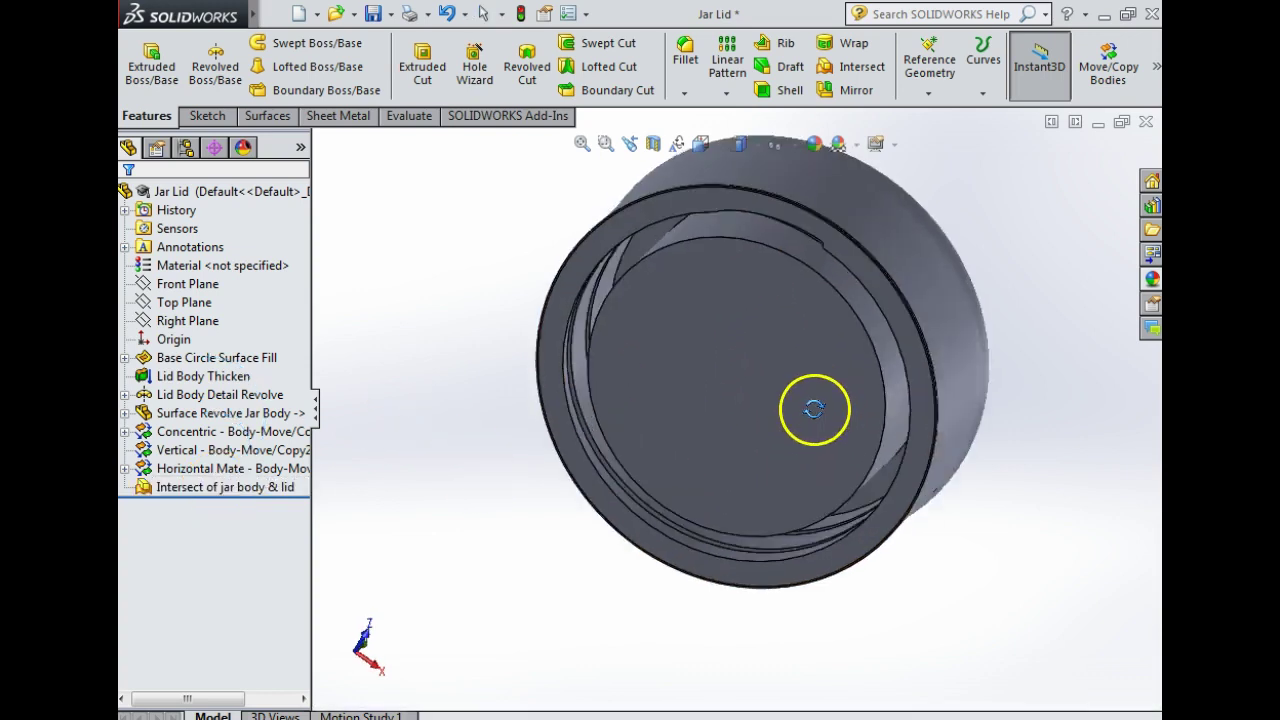
right_click(772, 343)
left_click(889, 297)
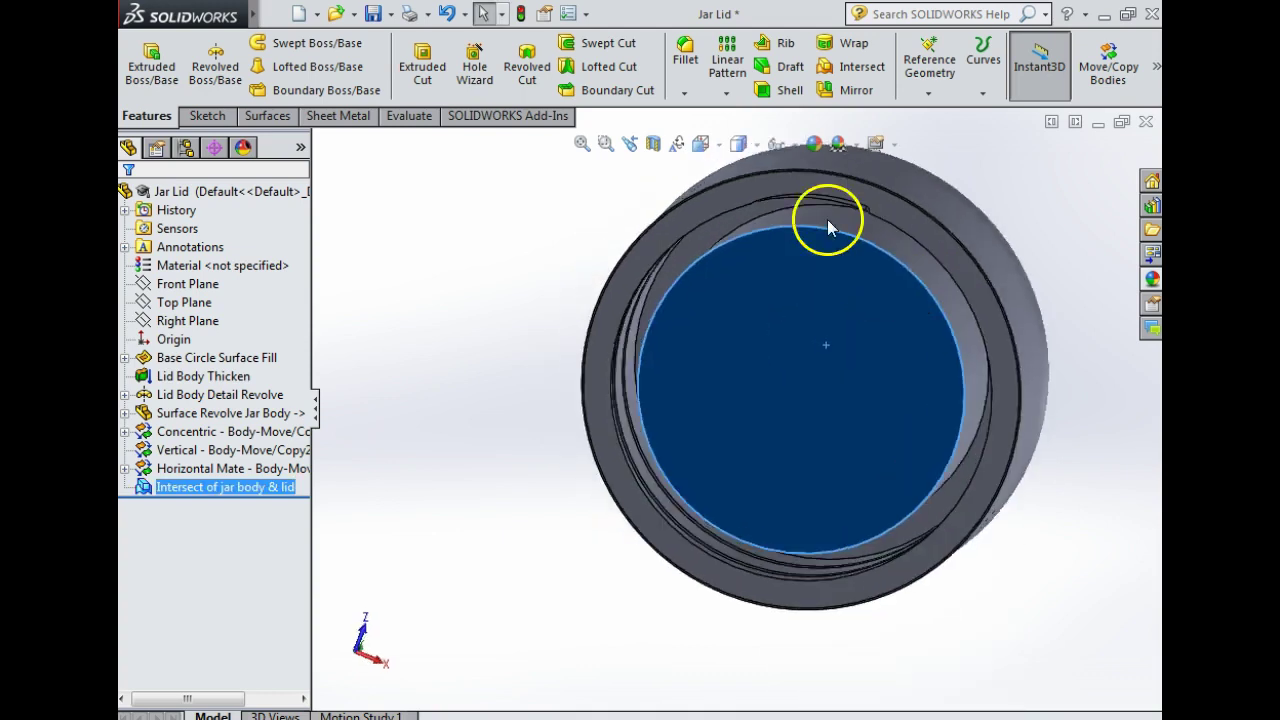
left_click(207, 115)
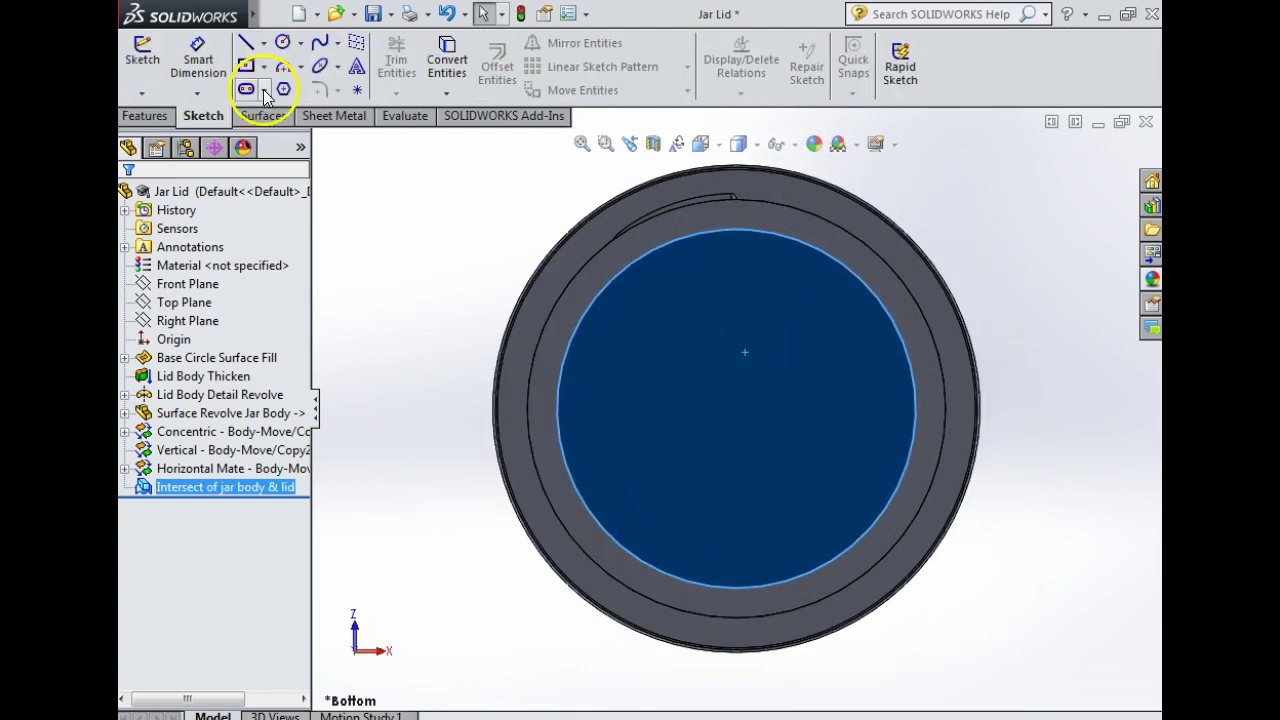
left_click(284, 43)
left_click(738, 405)
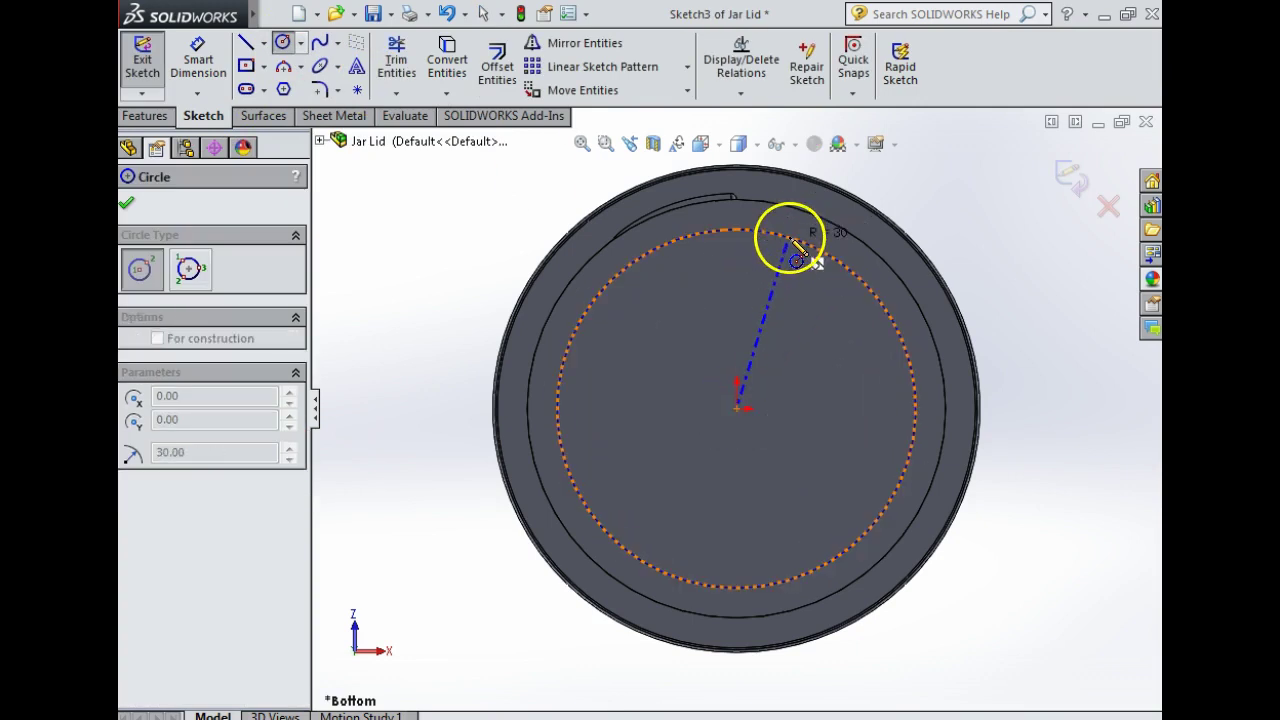
left_click(795, 258)
Step: Dimension the sketched circle's diameter as 60 mm
left_click(197, 62)
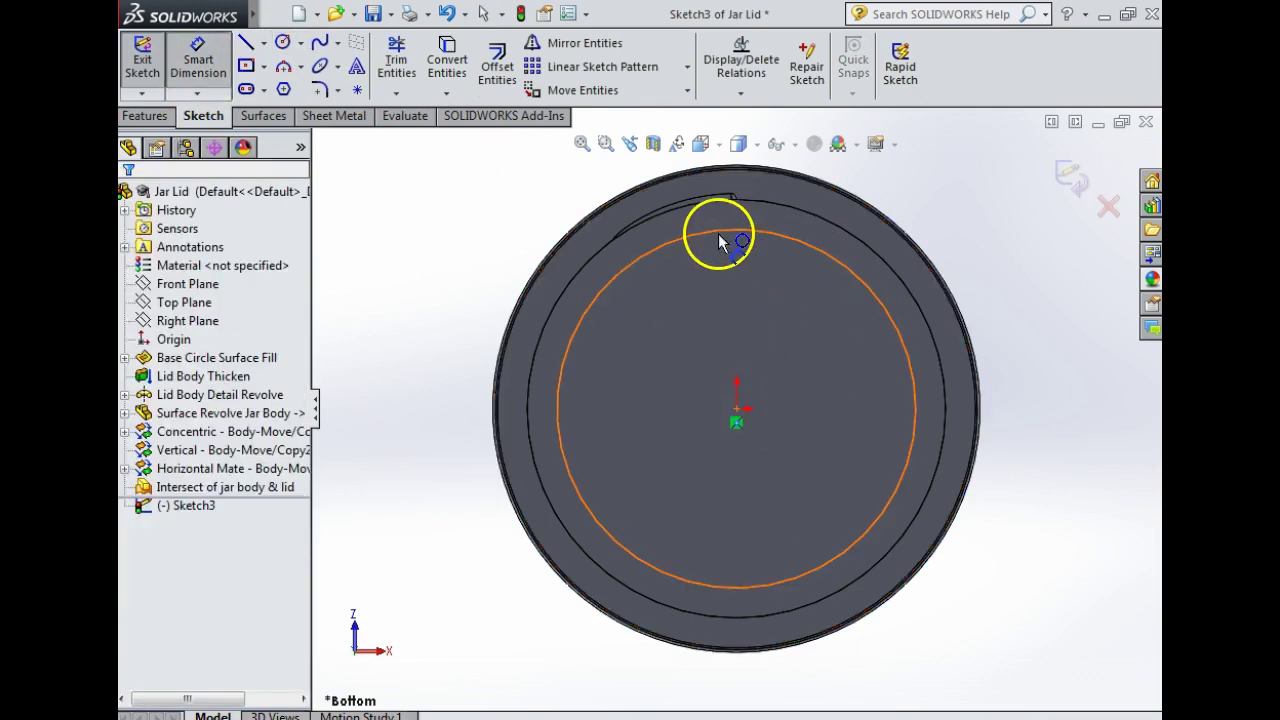
left_click(718, 234)
left_click(413, 288)
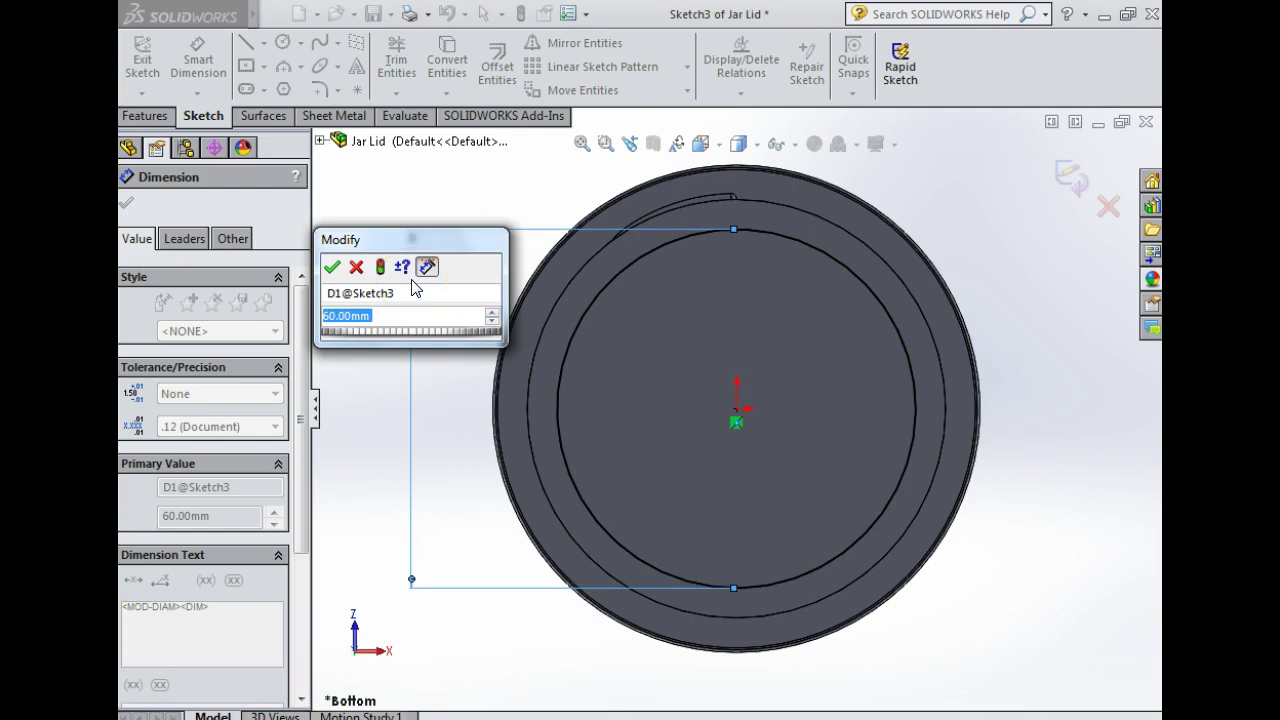
key("Return")
Step: Cut-extrude the 60 mm circle using Up To Surface, ending at the ring-shaped inner face under the lid's top
left_click(152, 118)
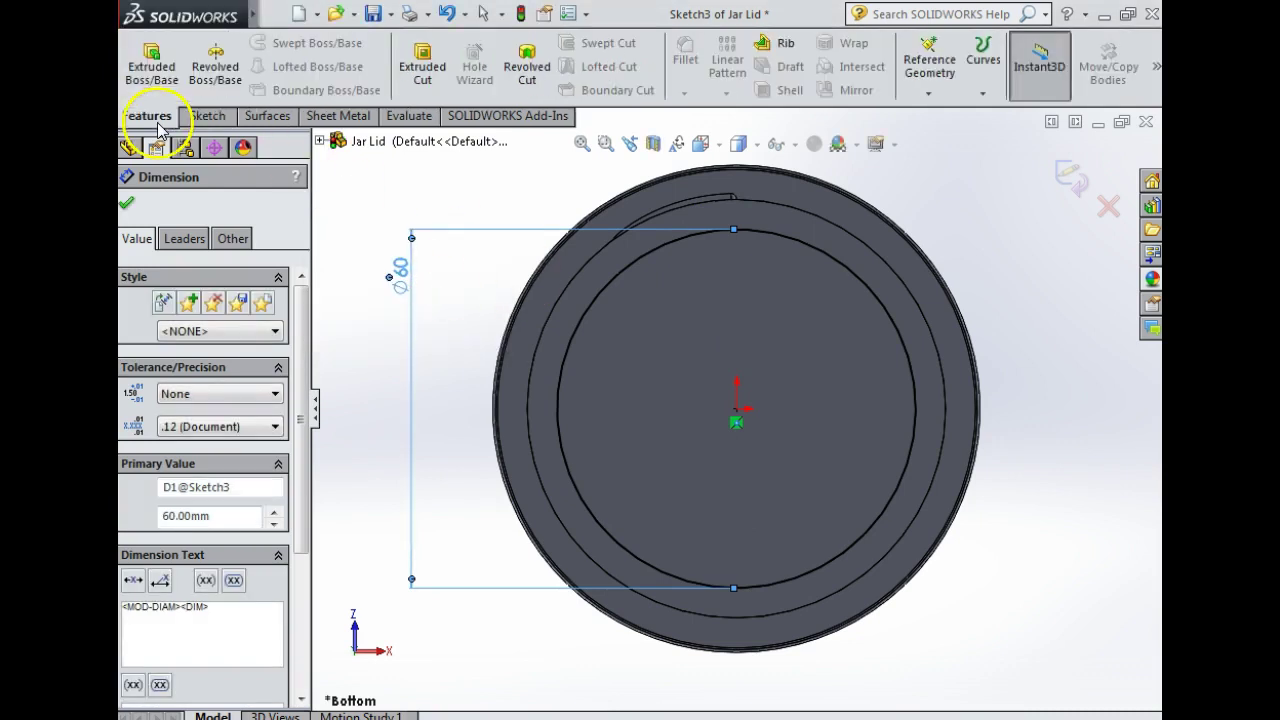
left_click(422, 72)
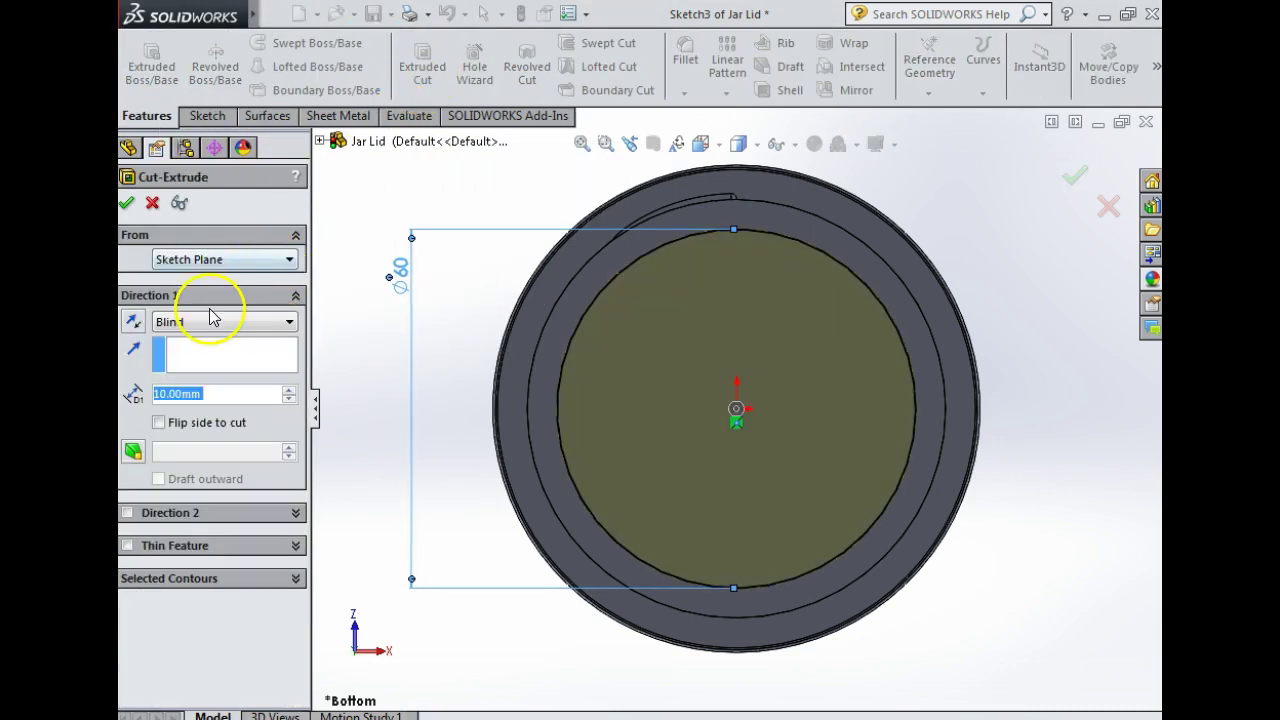
left_click(201, 325)
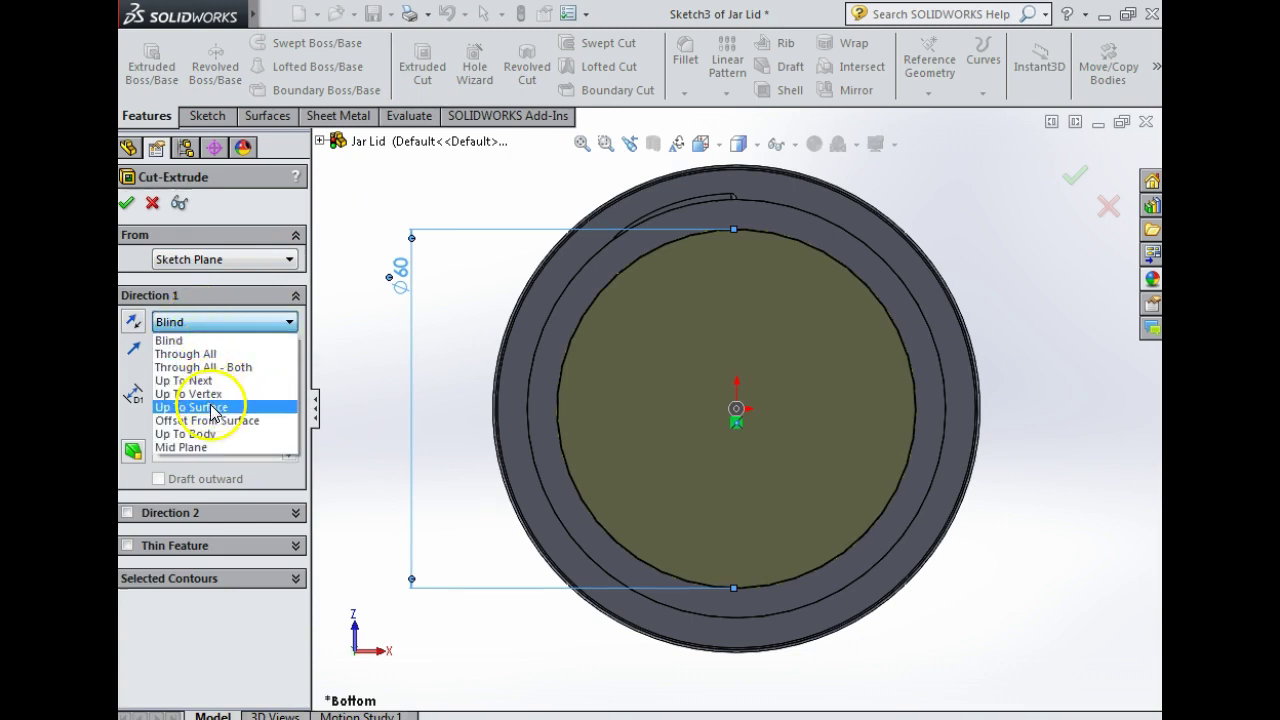
left_click(190, 407)
middle_click_drag(714, 371, 600, 308)
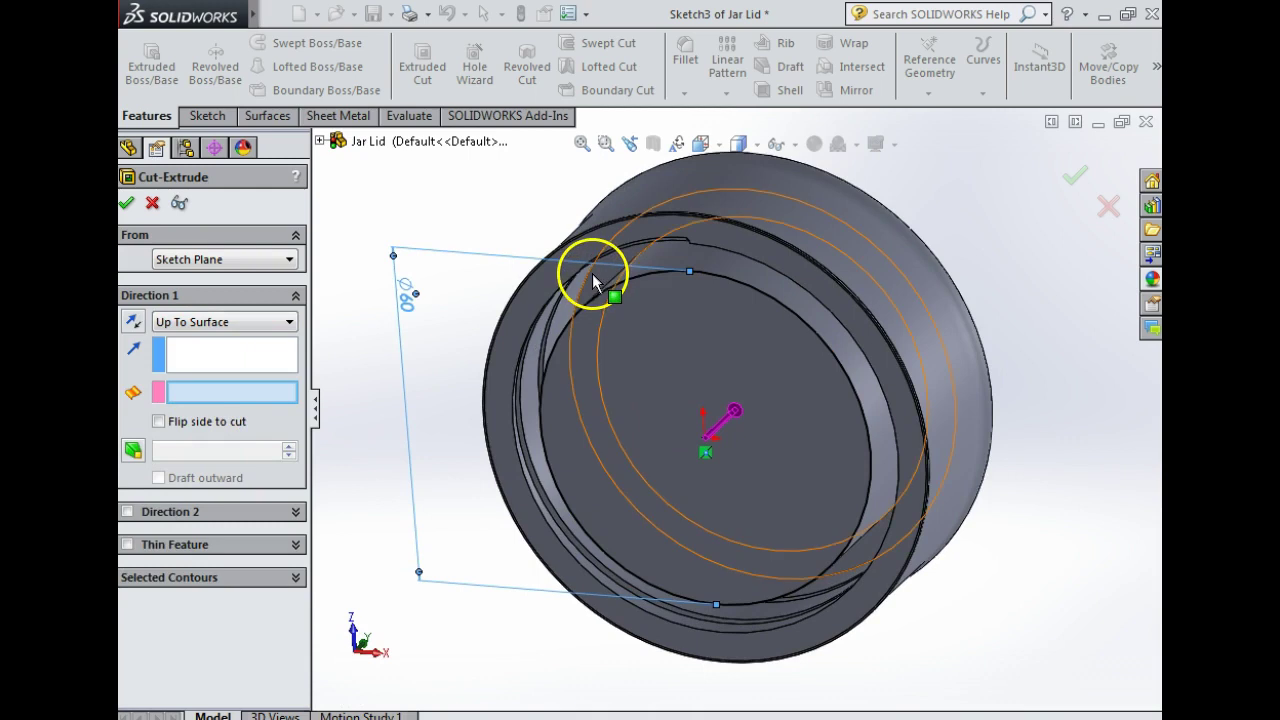
left_click(610, 283)
left_click(126, 204)
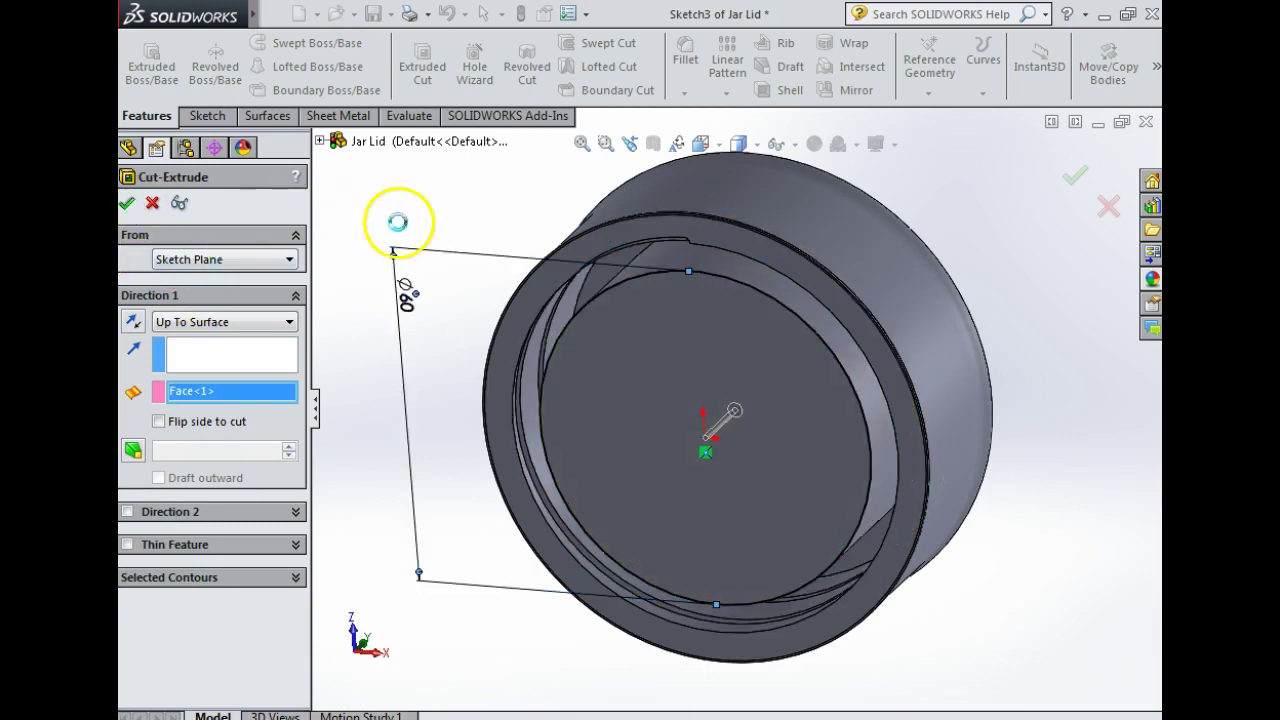
Step: Rename the new cut feature as Lid Inside Cut-Extrude
middle_click_drag(660, 425, 723, 334)
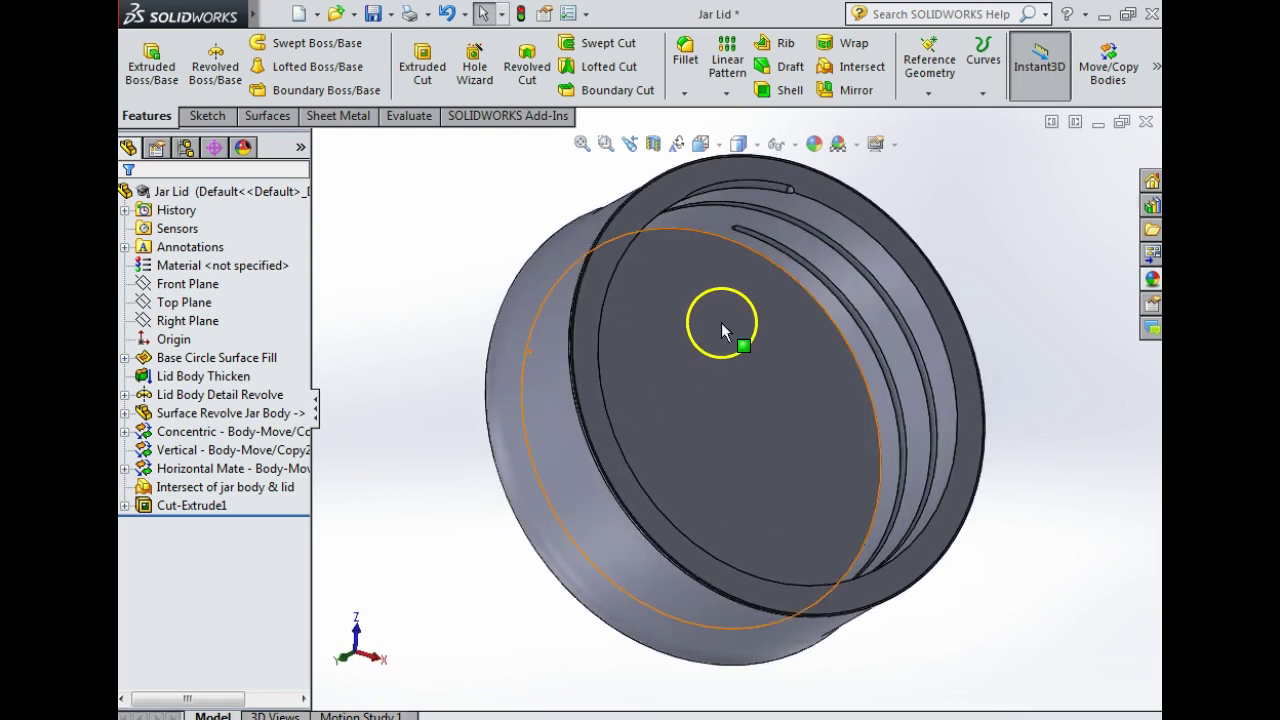
left_click(222, 505)
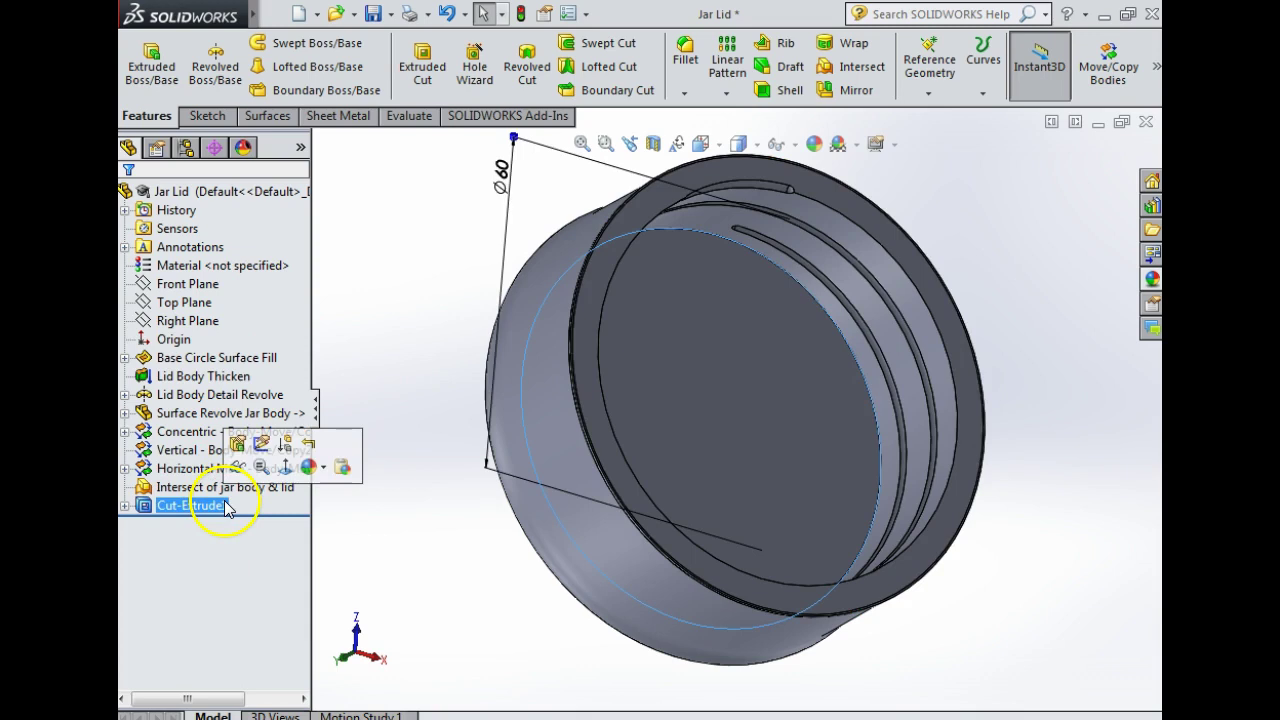
left_click(222, 505)
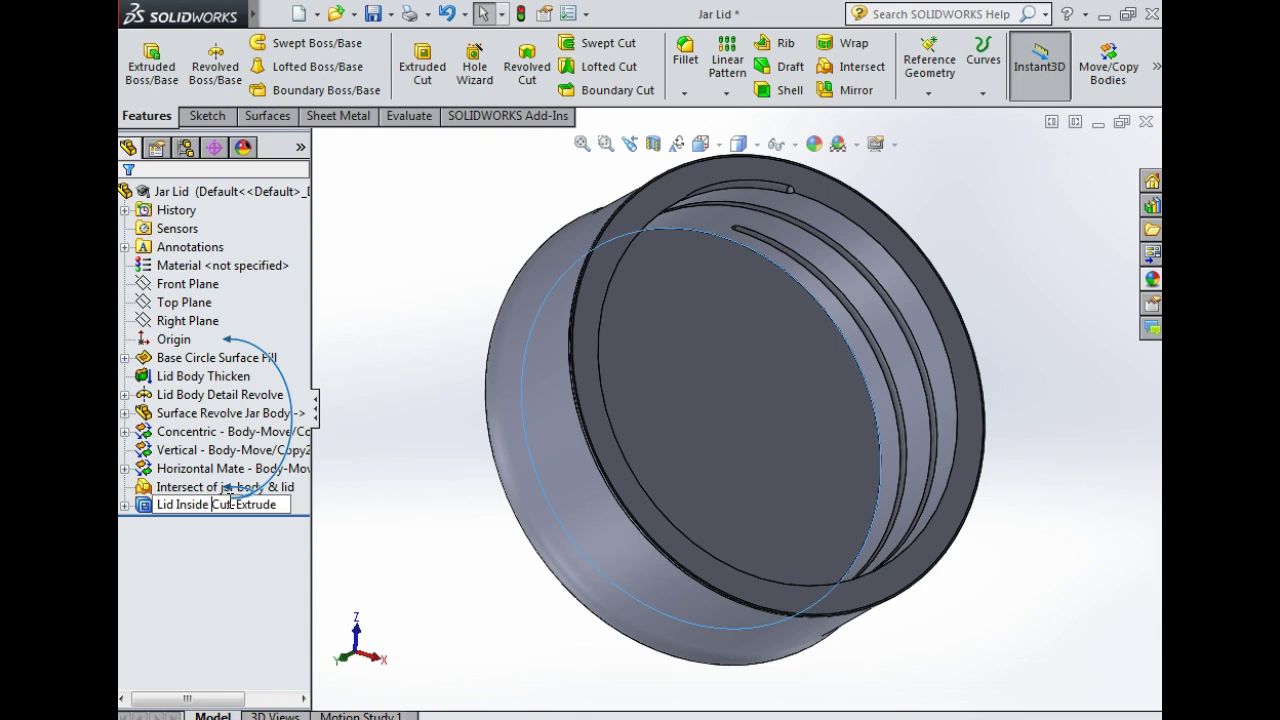
left_click(674, 346)
Step: Start a symmetric fillet on the inner edge of the lid's open rim with a radius of 3 mm
left_click(798, 158)
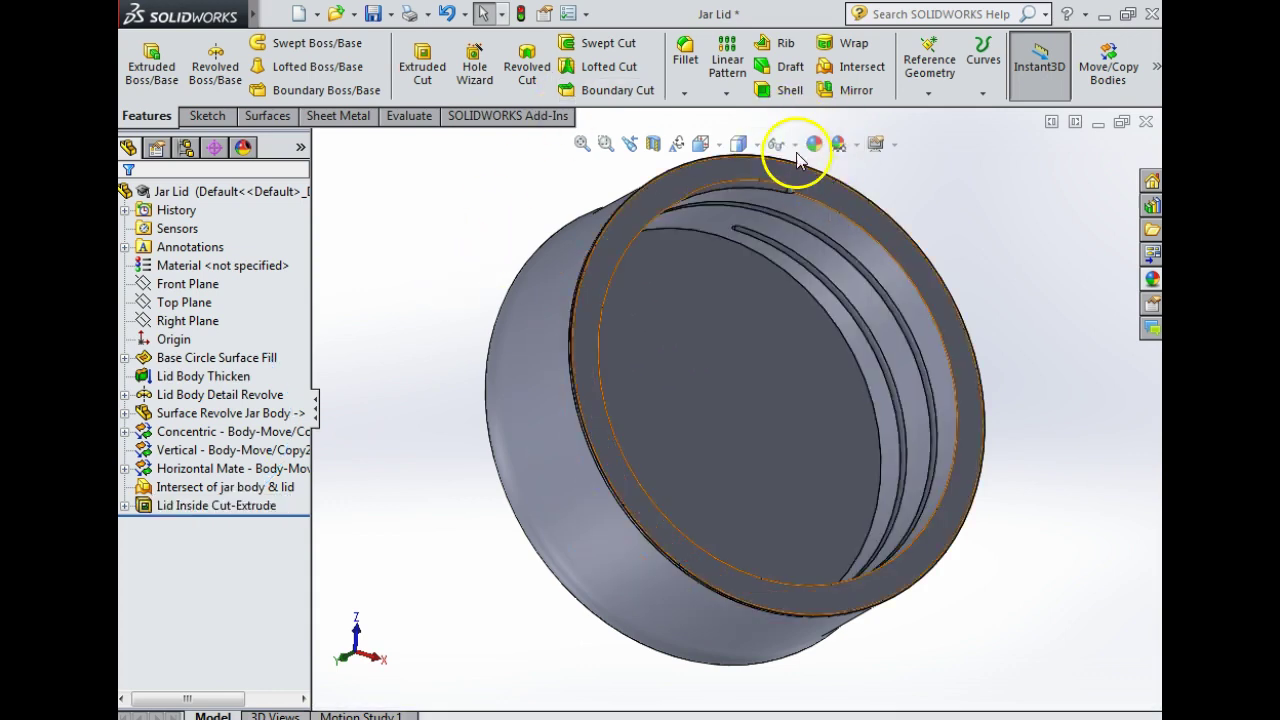
left_click(678, 58)
scroll(880, 245, "down", 5)
left_click(806, 233)
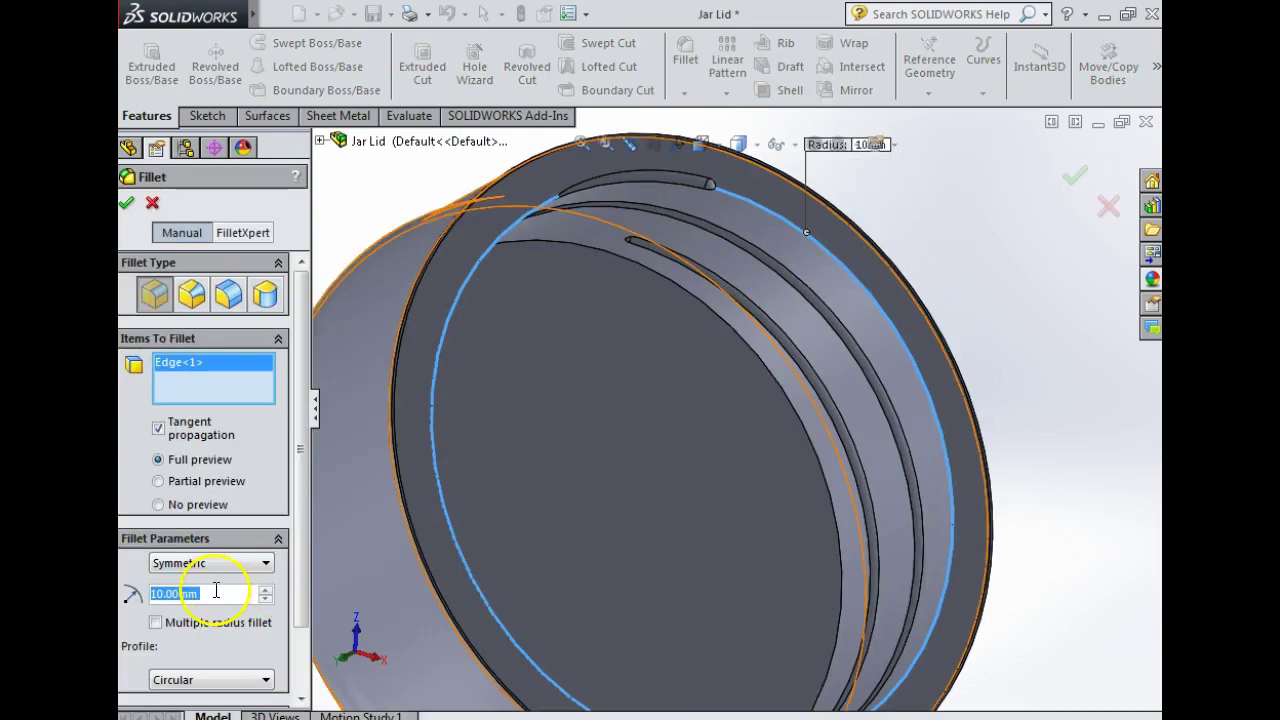
type("1")
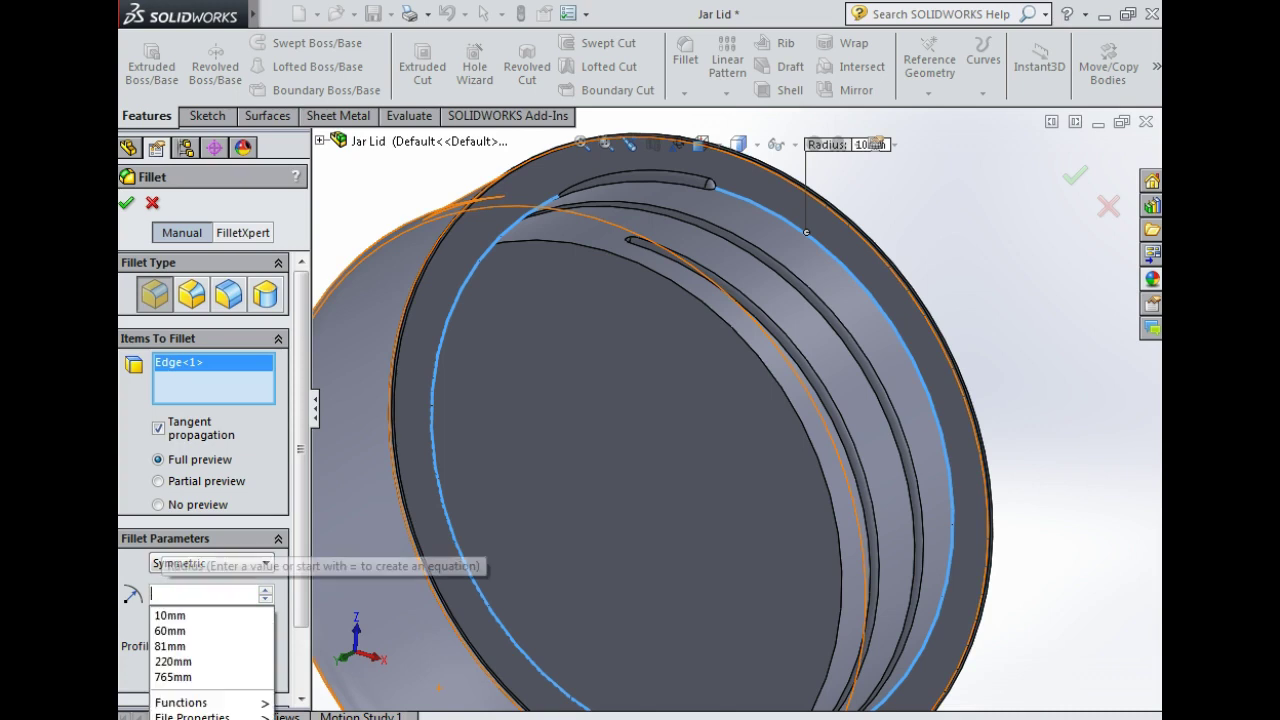
key("Return")
middle_click_drag(1048, 369, 760, 455)
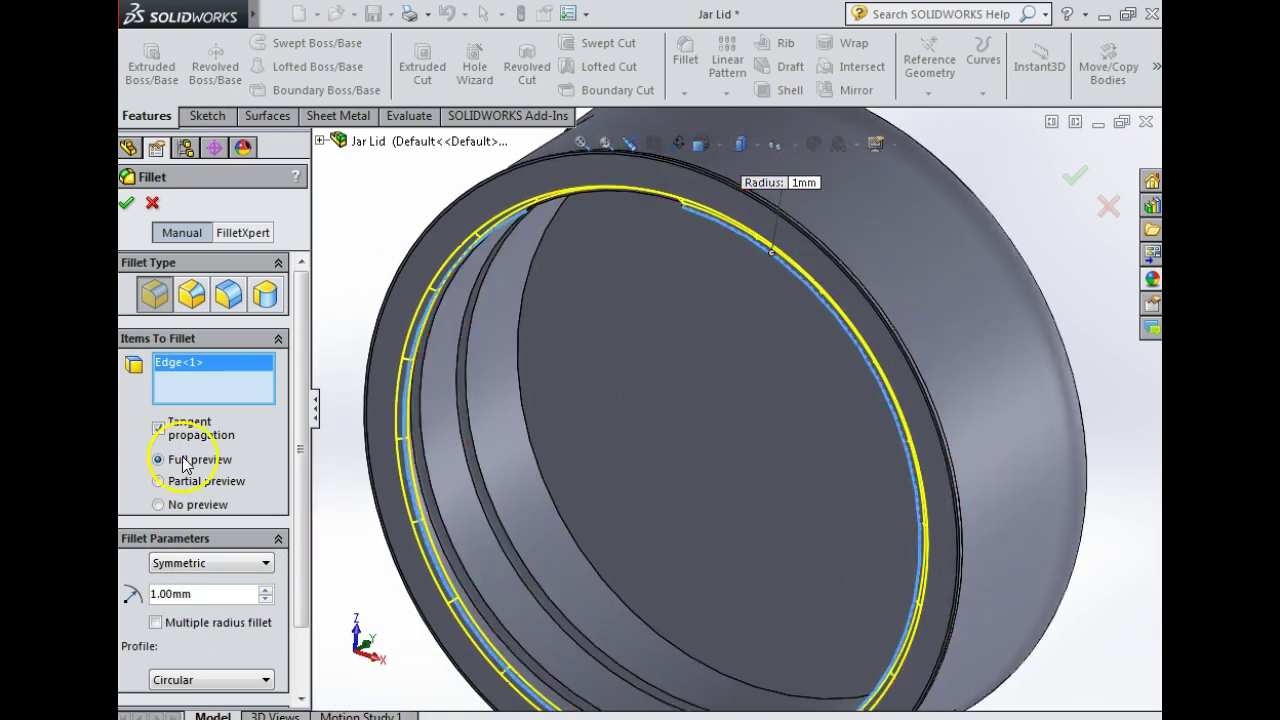
type("3")
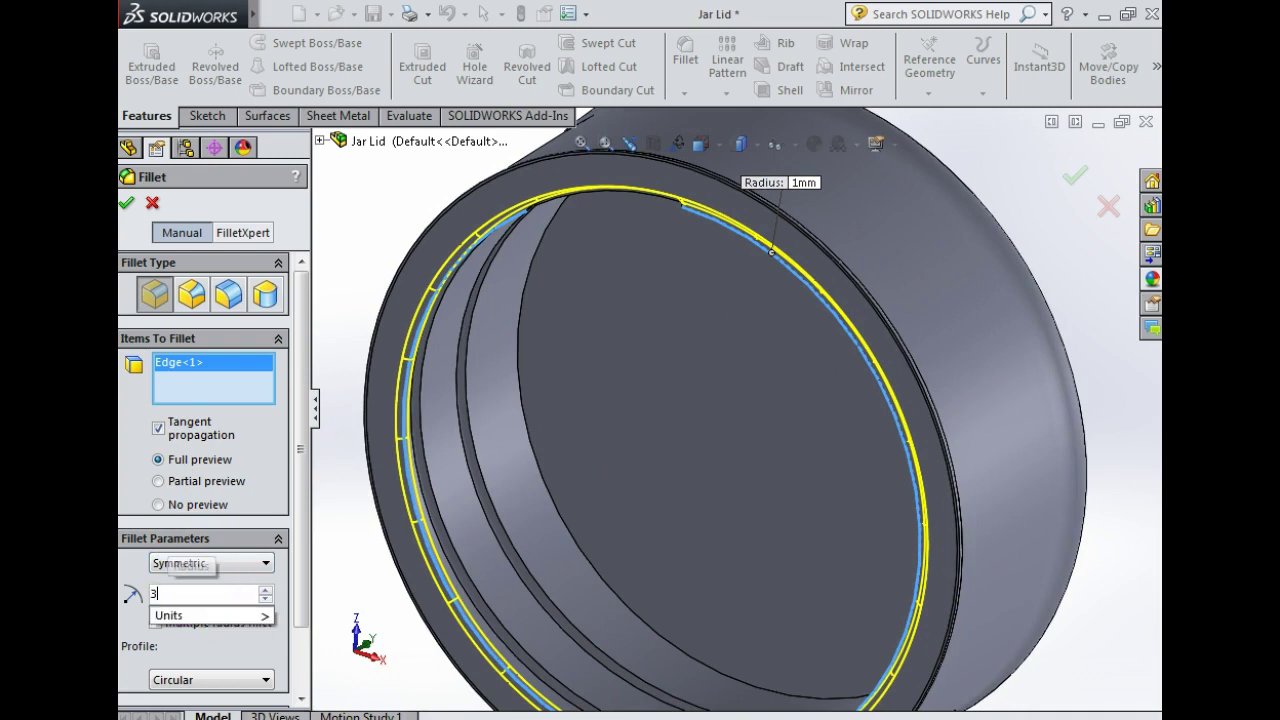
key("Return")
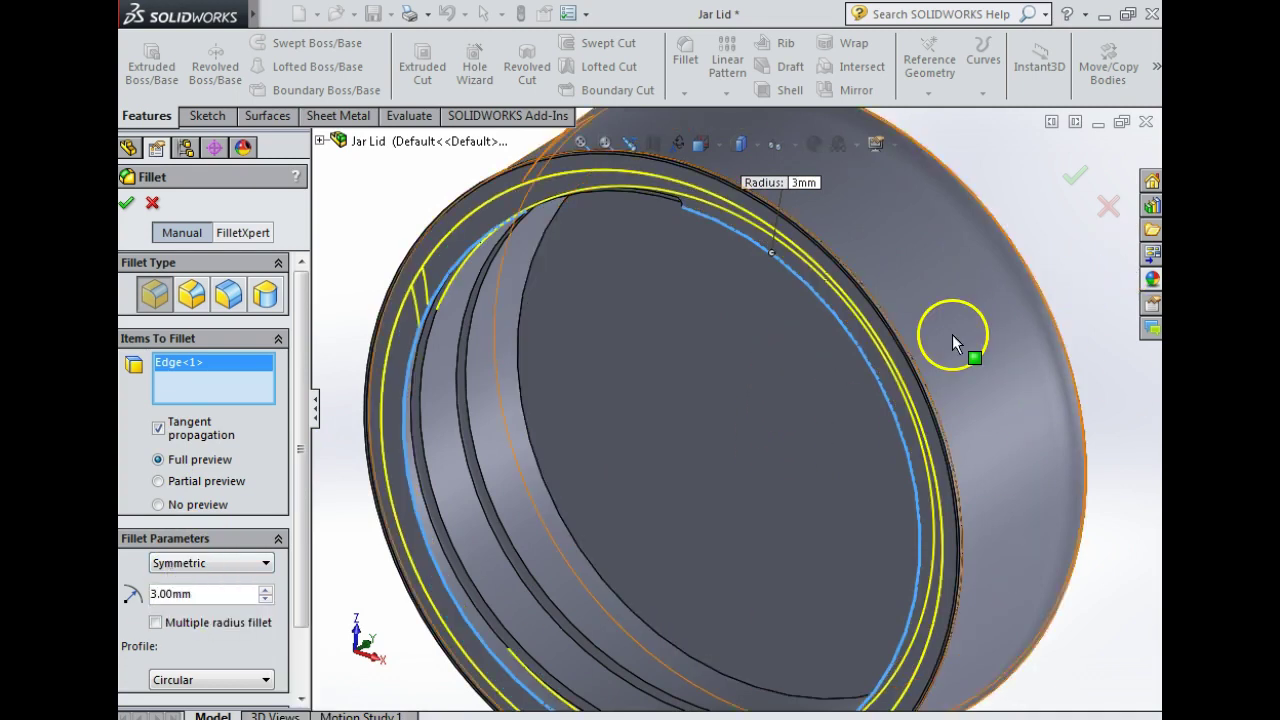
Step: Add the outer edge of the lid's closed top to the same fillet and apply it
middle_click_drag(946, 336, 1042, 288)
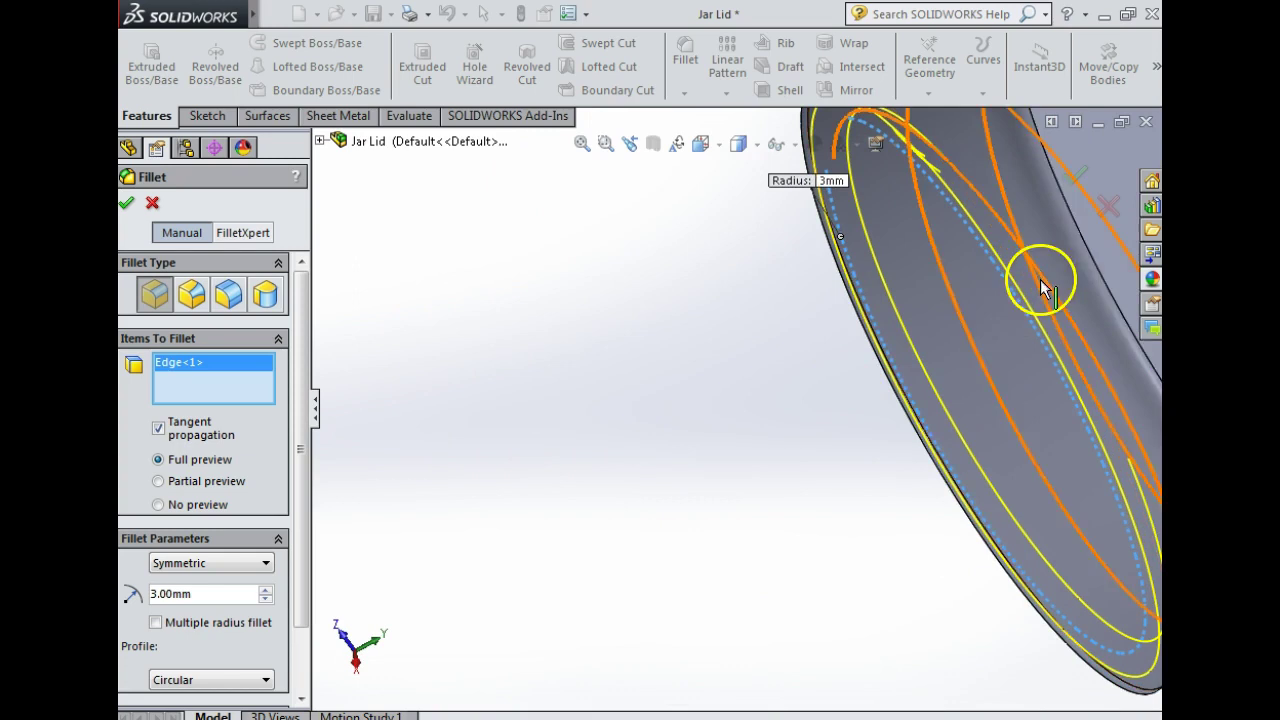
left_click(1081, 241)
scroll(1119, 343, "down", 5)
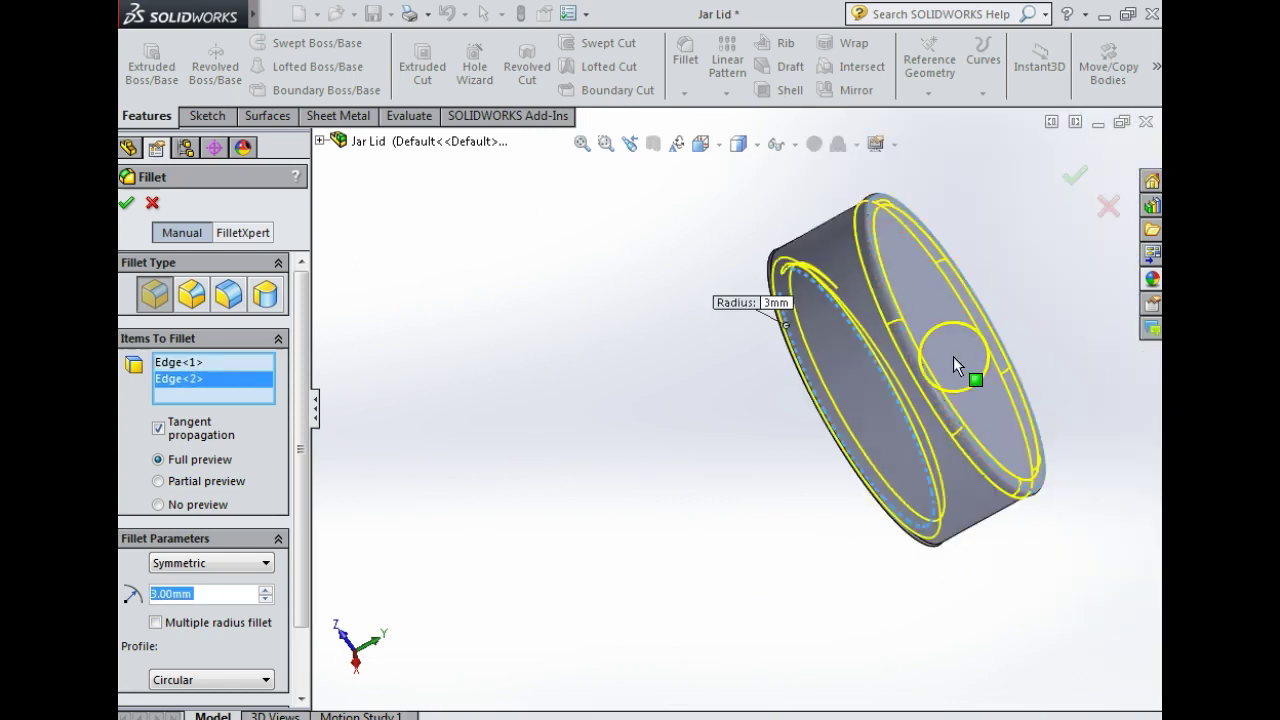
middle_click_drag(953, 356, 1040, 335)
left_click(128, 205)
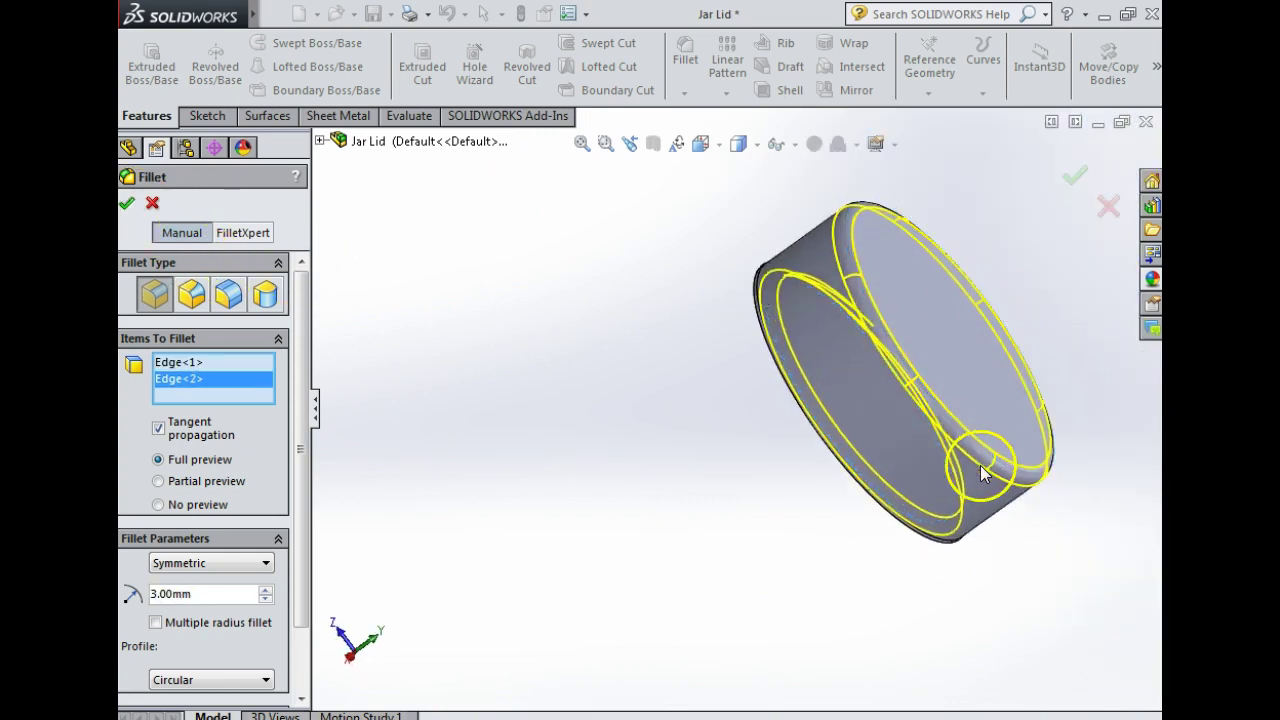
Step: Rename the new fillet feature as Lid Fillet
middle_click_drag(791, 557, 870, 480)
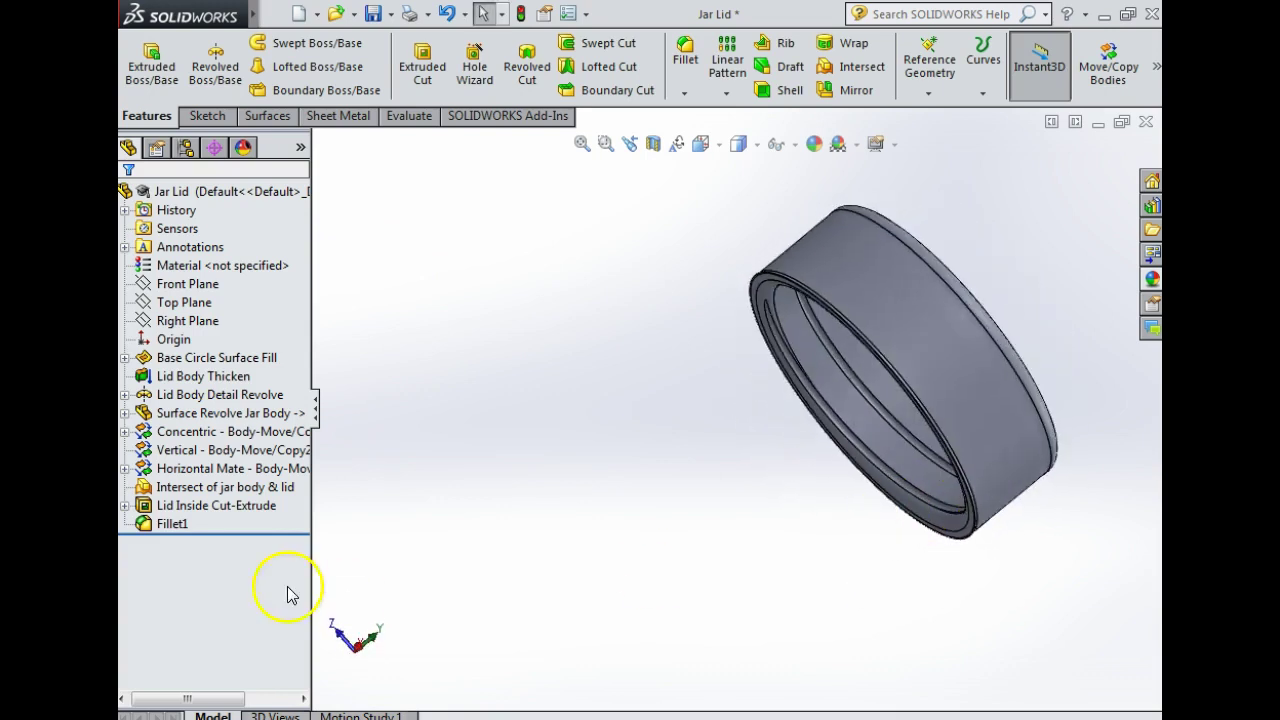
left_click(171, 526)
left_click(171, 523)
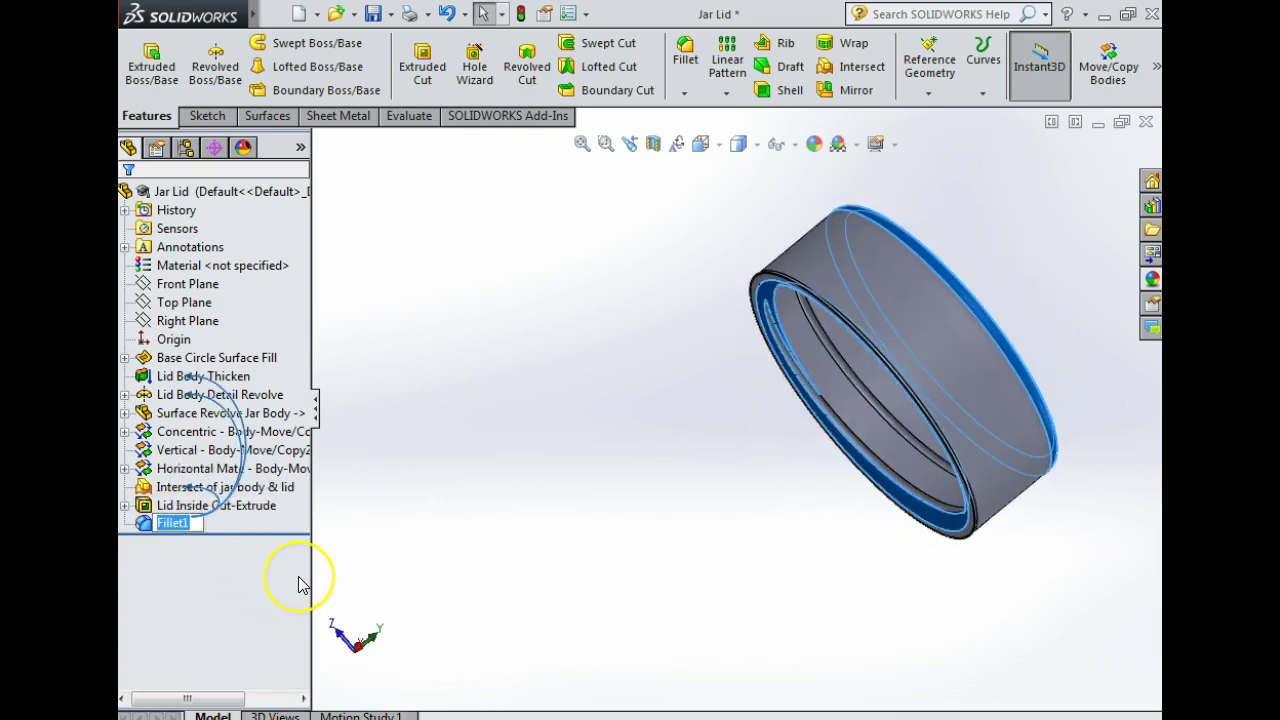
type("Lid Fillet")
left_click(457, 443)
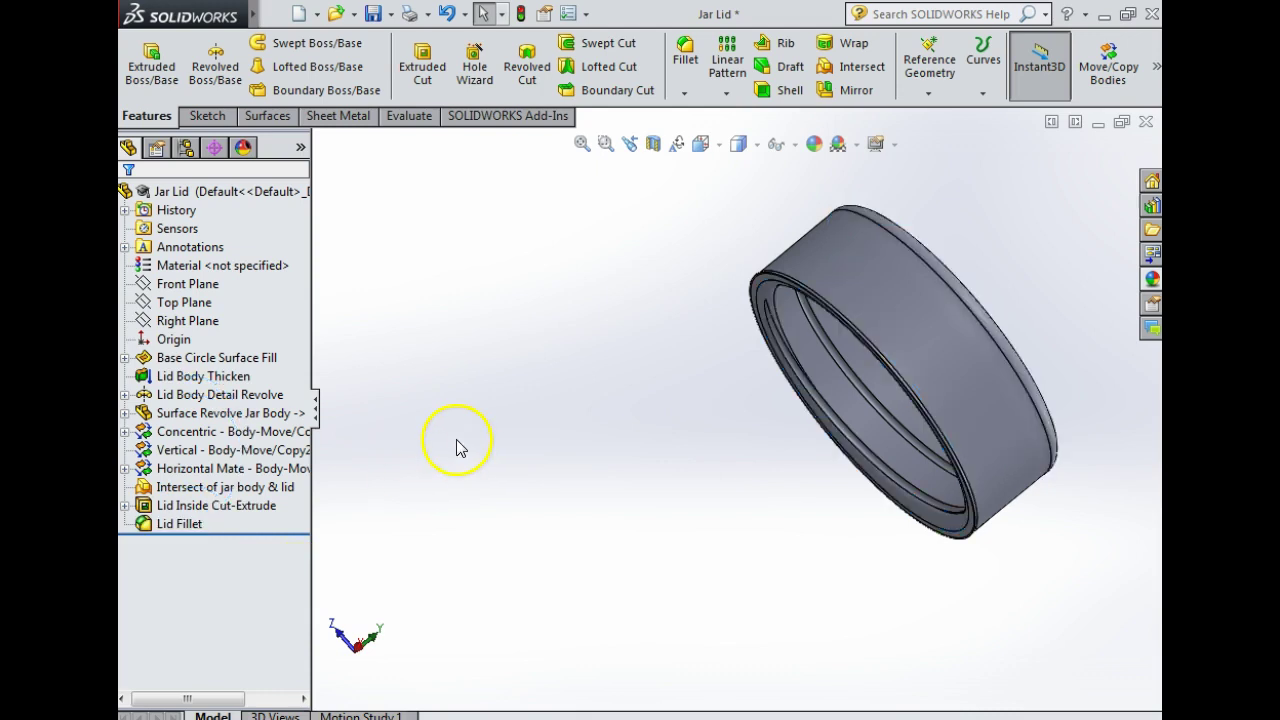